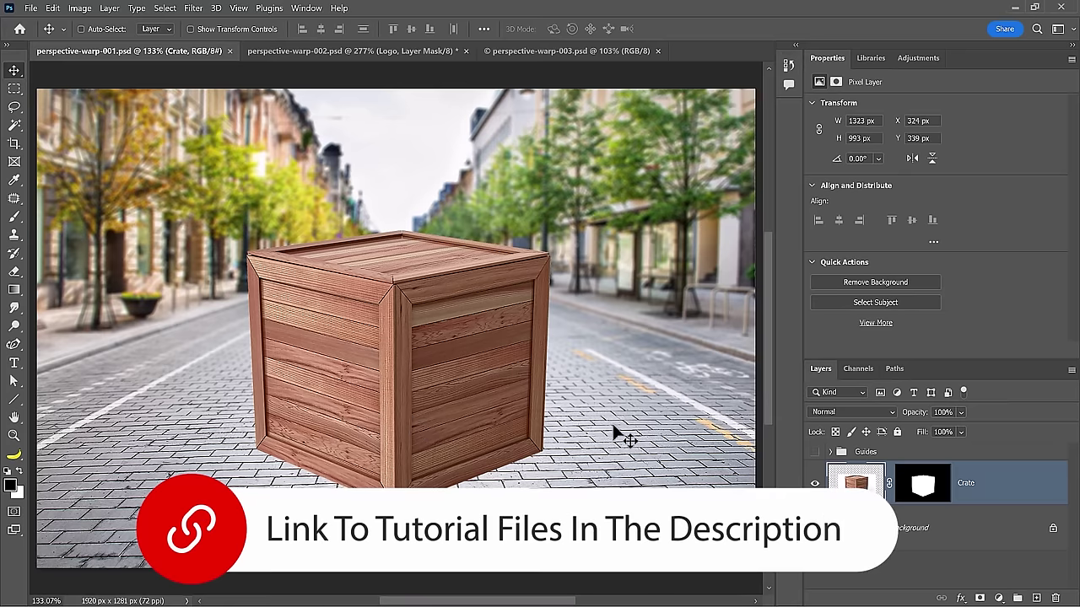
Inspect the Crate layer by toggling its visibility and its layer mask off and on.
click(814, 489)
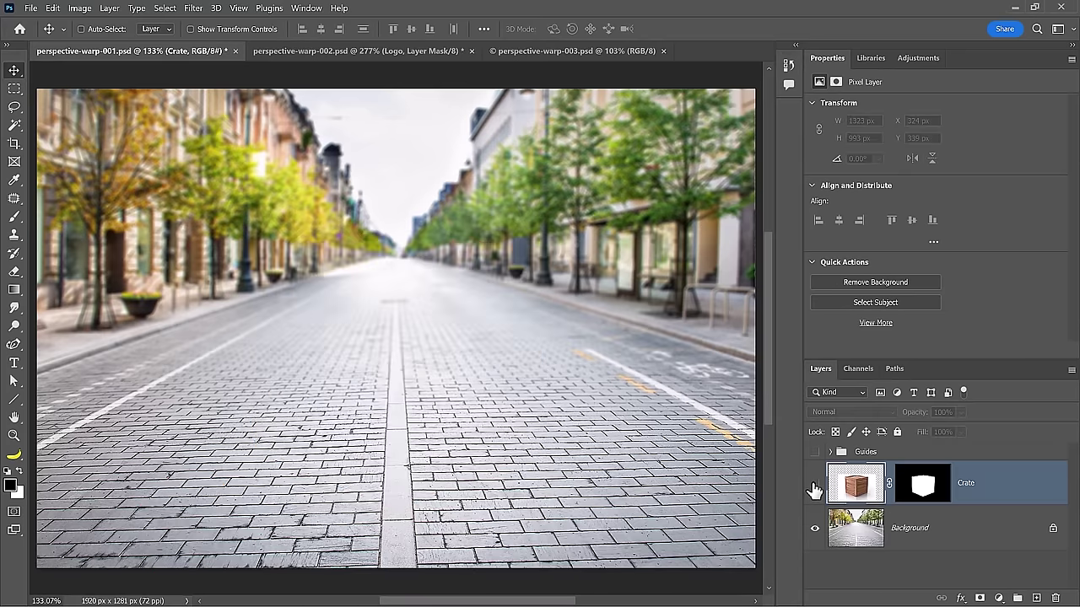
click(814, 489)
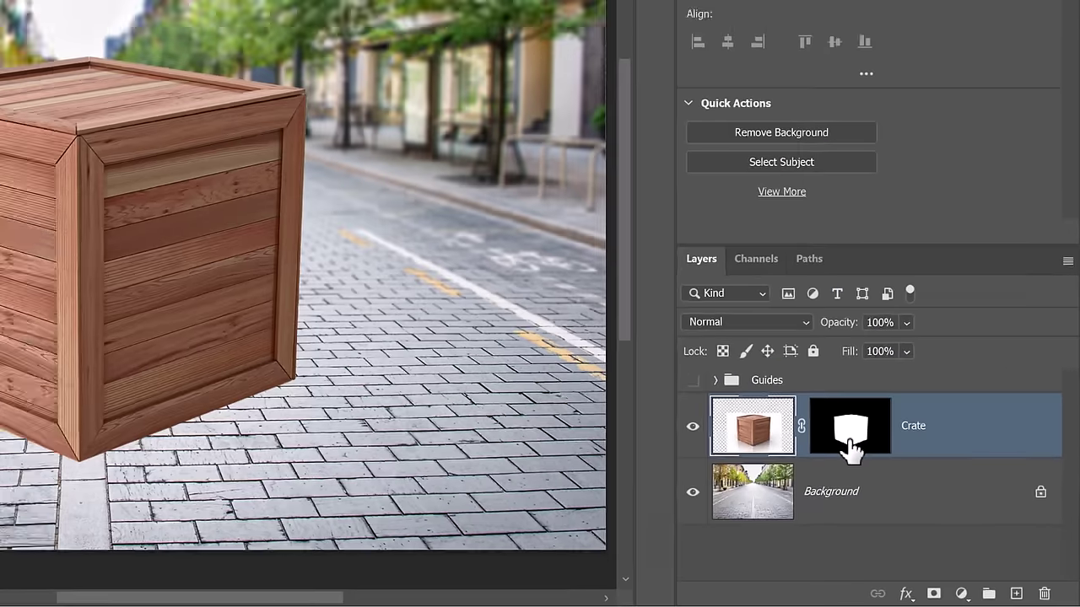
shift+click(688, 322)
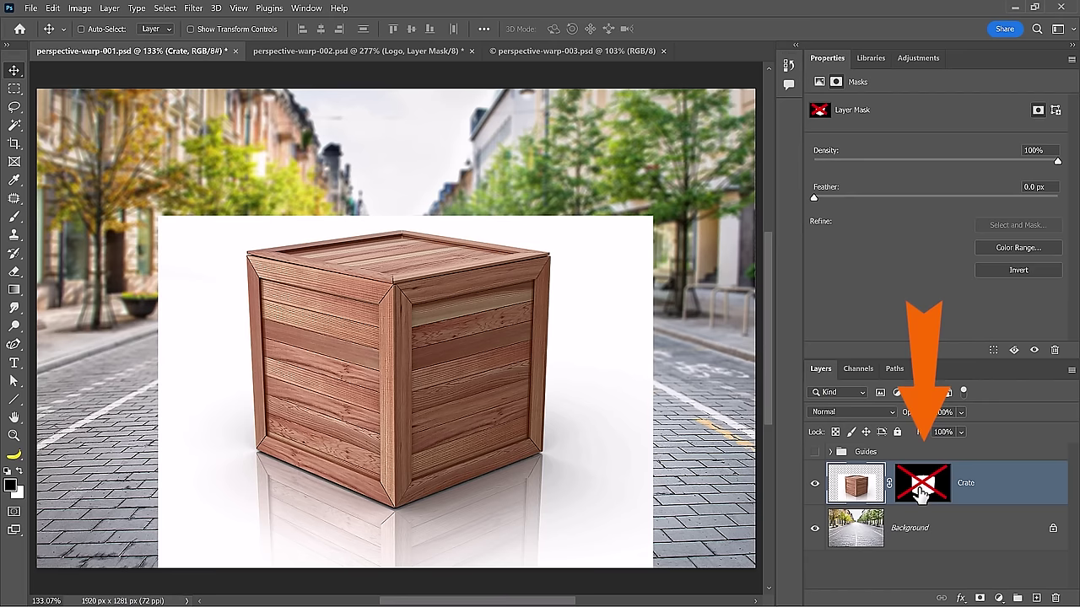
shift+click(921, 492)
shift+click(923, 490)
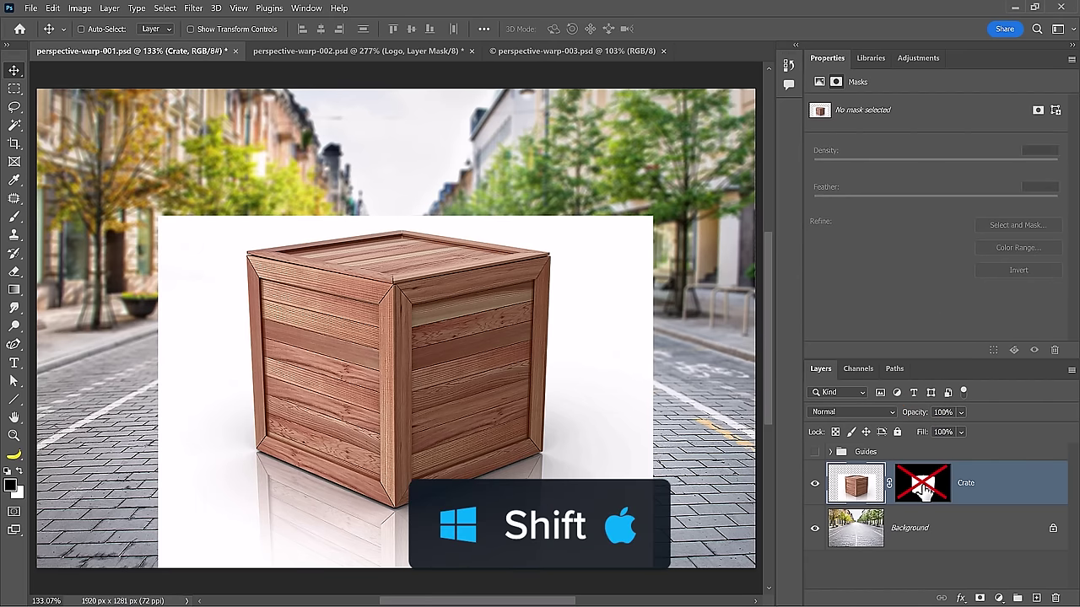
shift+click(924, 489)
shift+click(924, 490)
shift+click(925, 490)
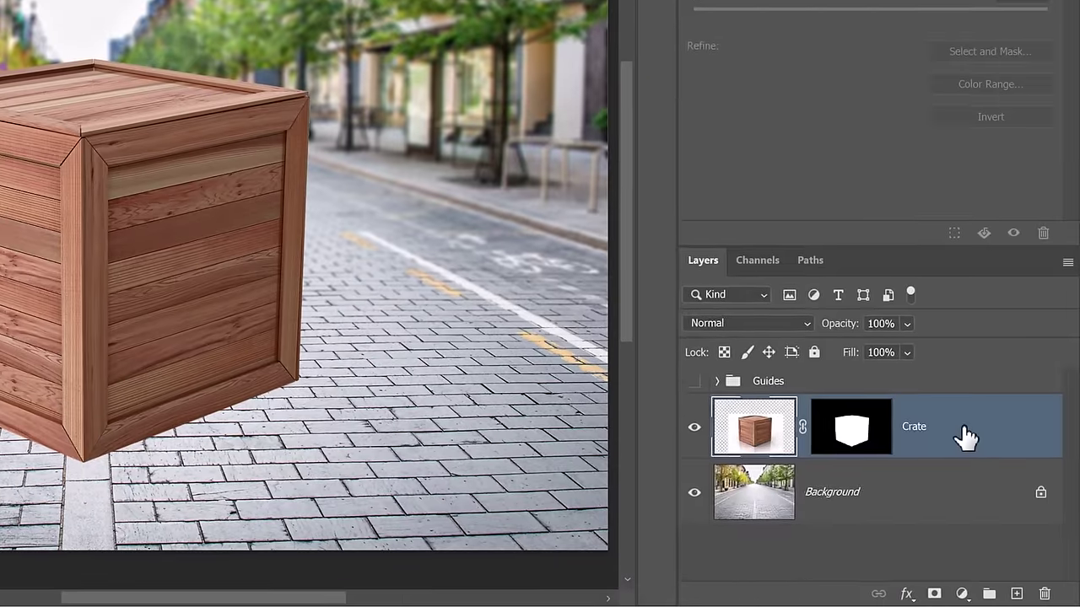
Convert the masked Crate layer to a Smart Object.
right_click(1001, 490)
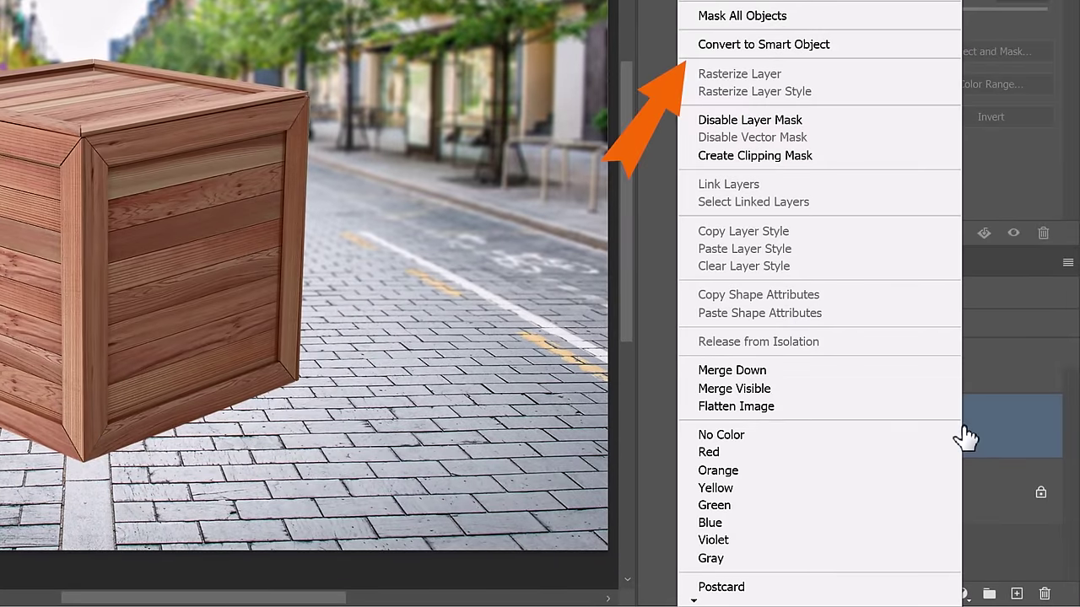
click(842, 44)
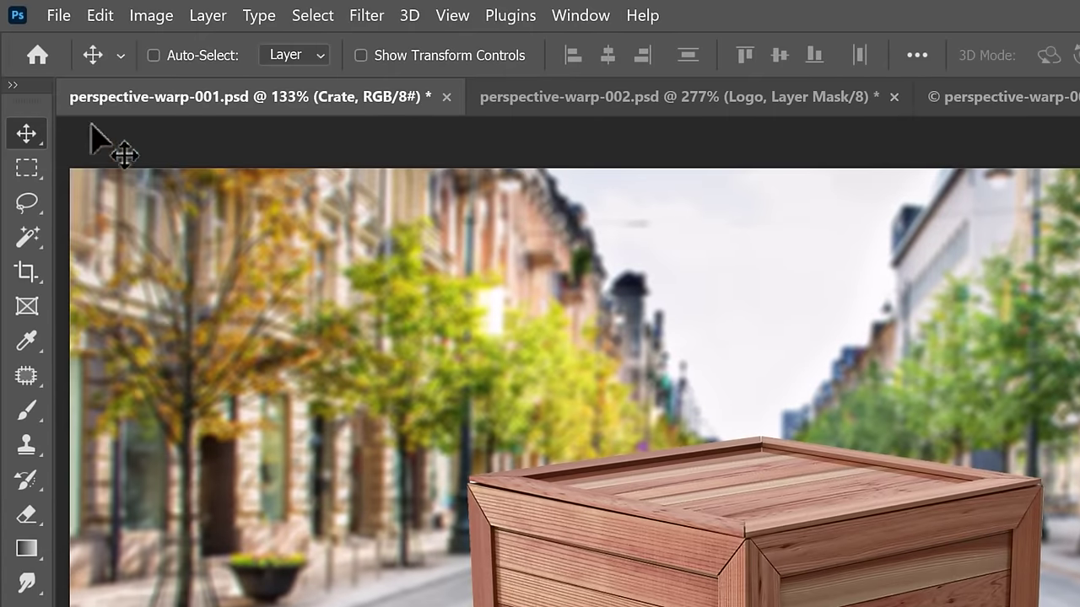
Start Perspective Warp and draw a layout plane on the crate's right face, aligning its corner pins with the inset panel's corners.
click(94, 22)
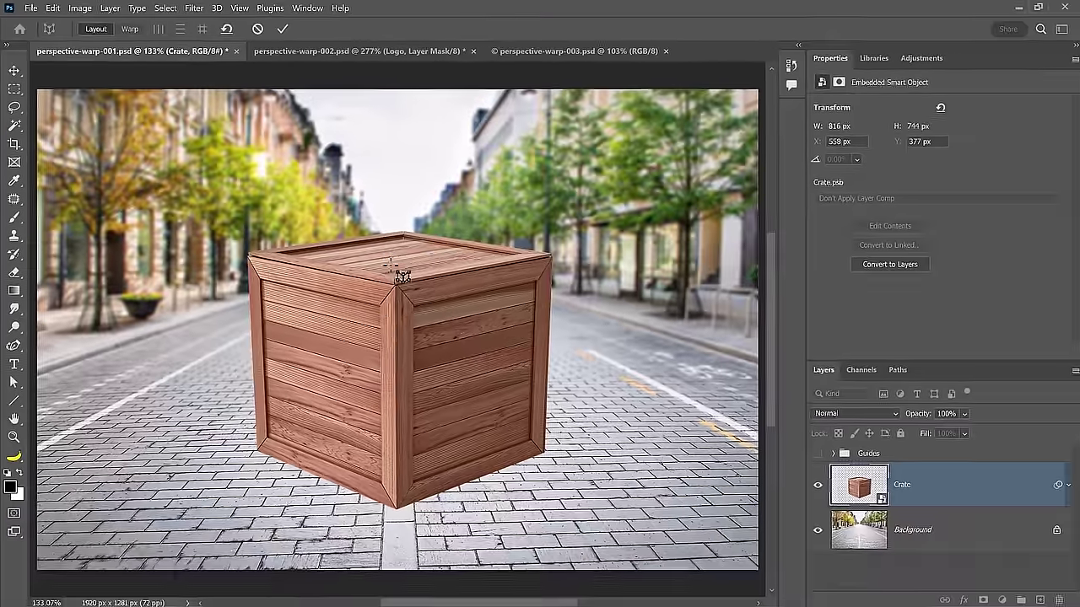
drag(387, 257, 533, 438)
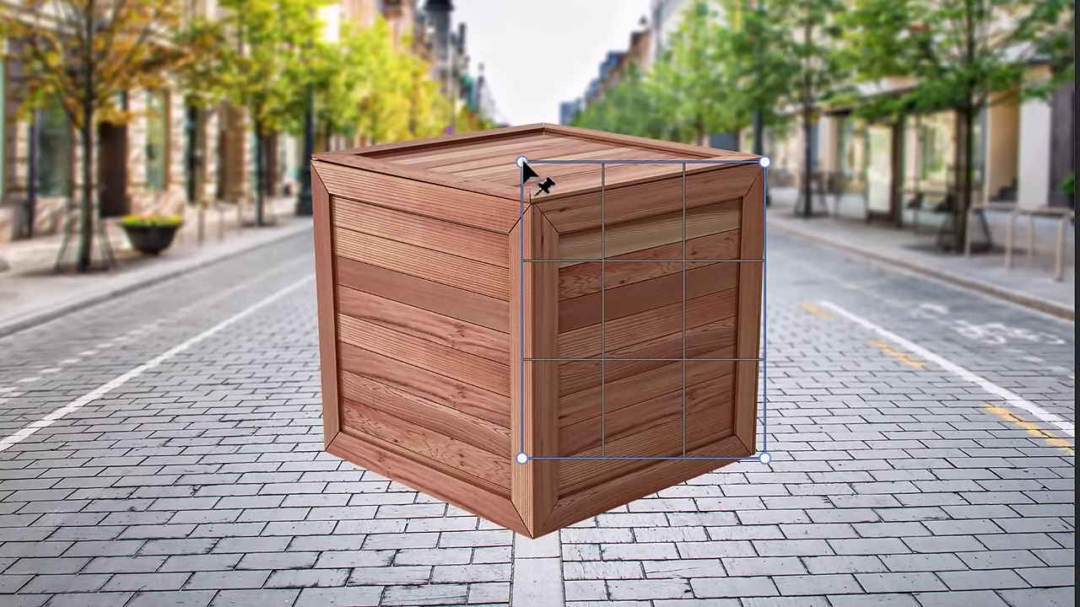
drag(522, 162, 558, 230)
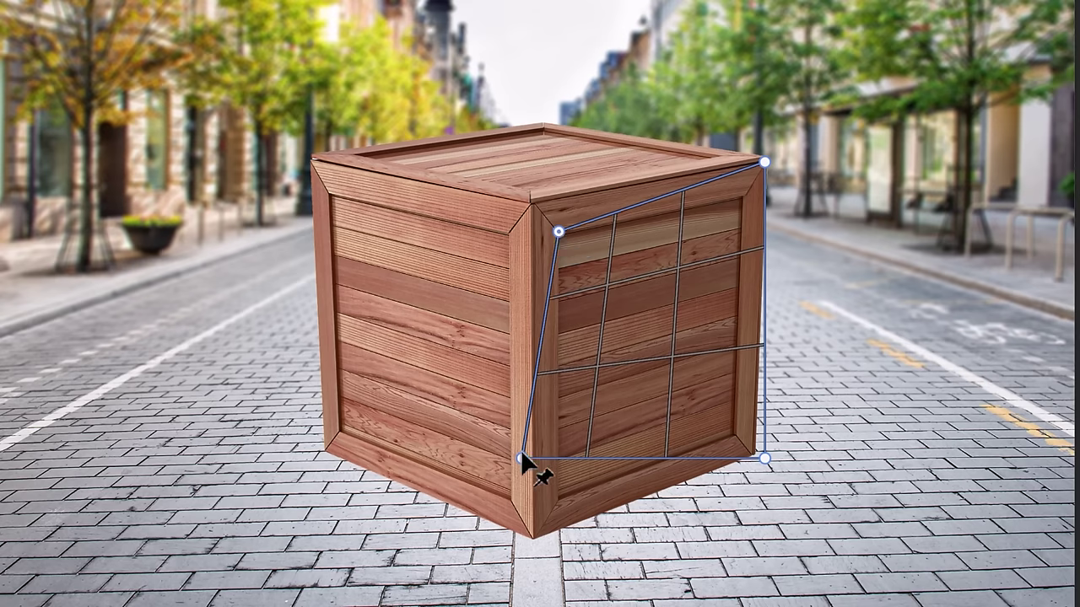
drag(522, 460, 567, 498)
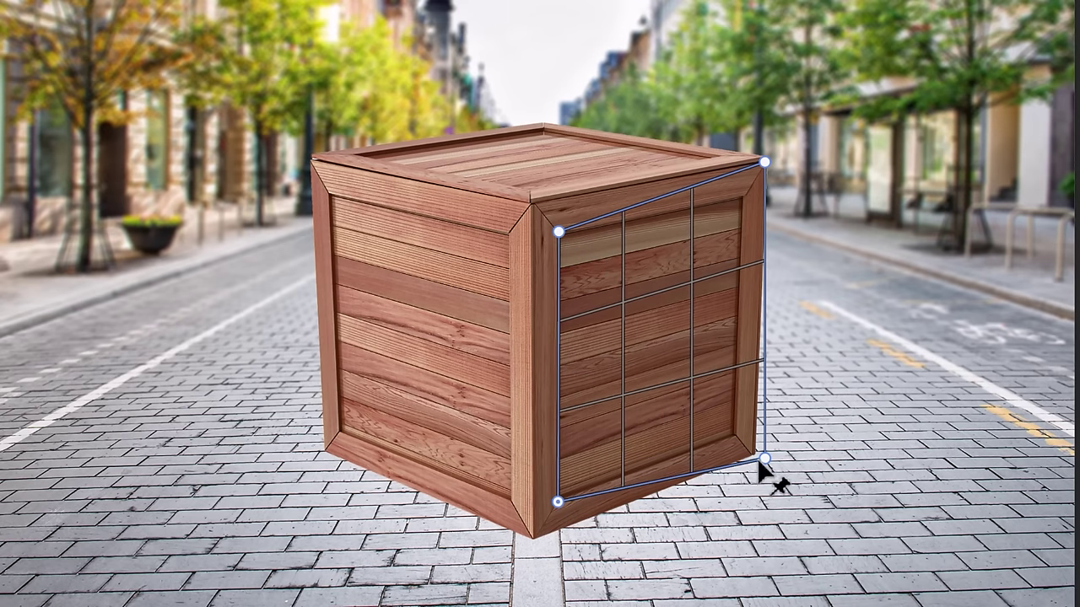
drag(759, 461, 739, 442)
drag(764, 163, 738, 211)
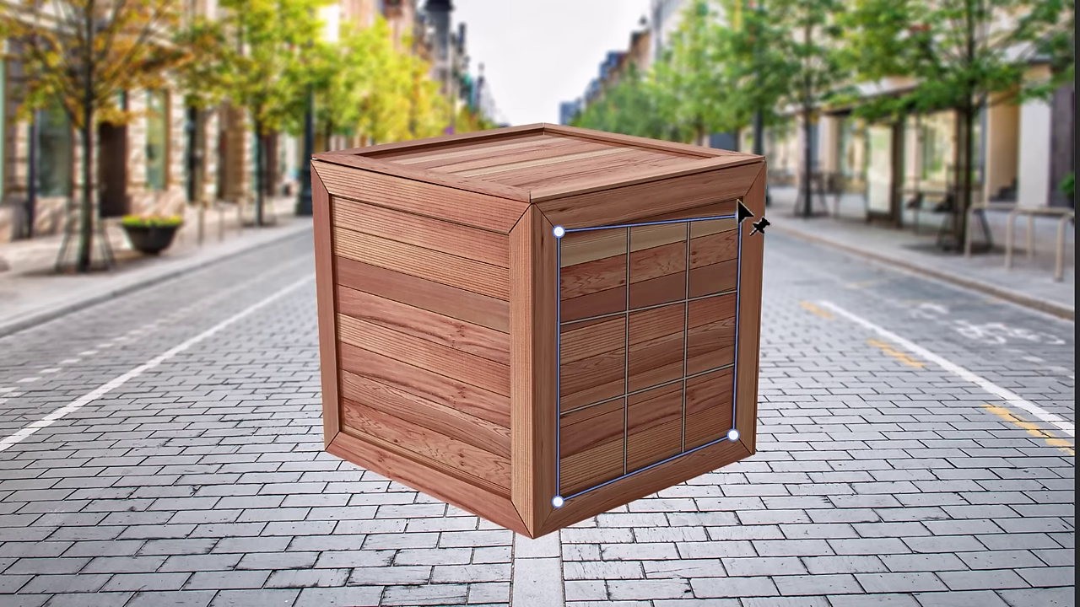
drag(652, 217, 559, 234)
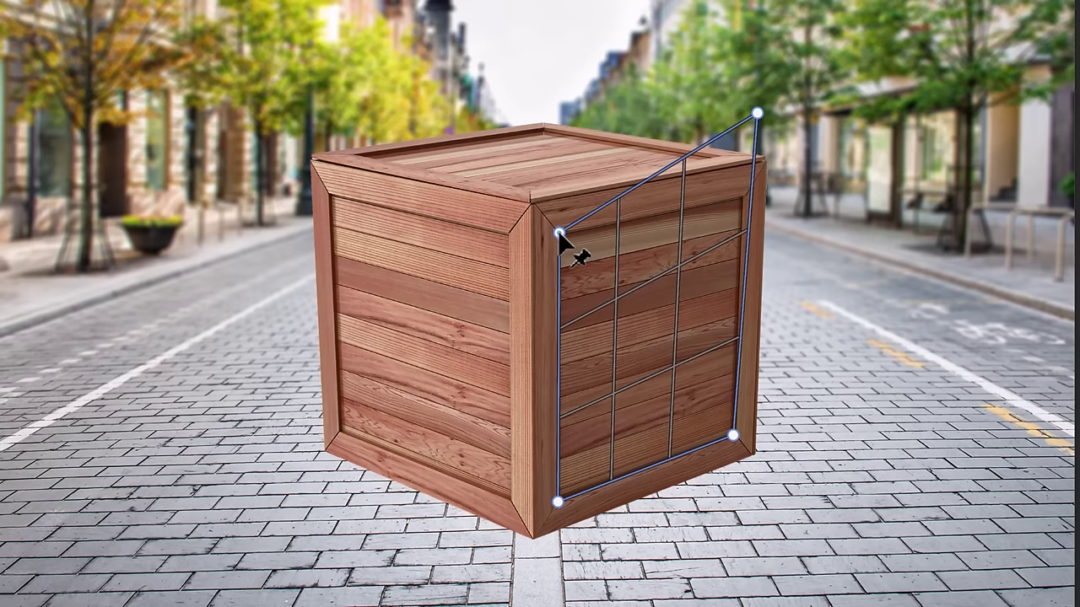
drag(757, 122, 743, 195)
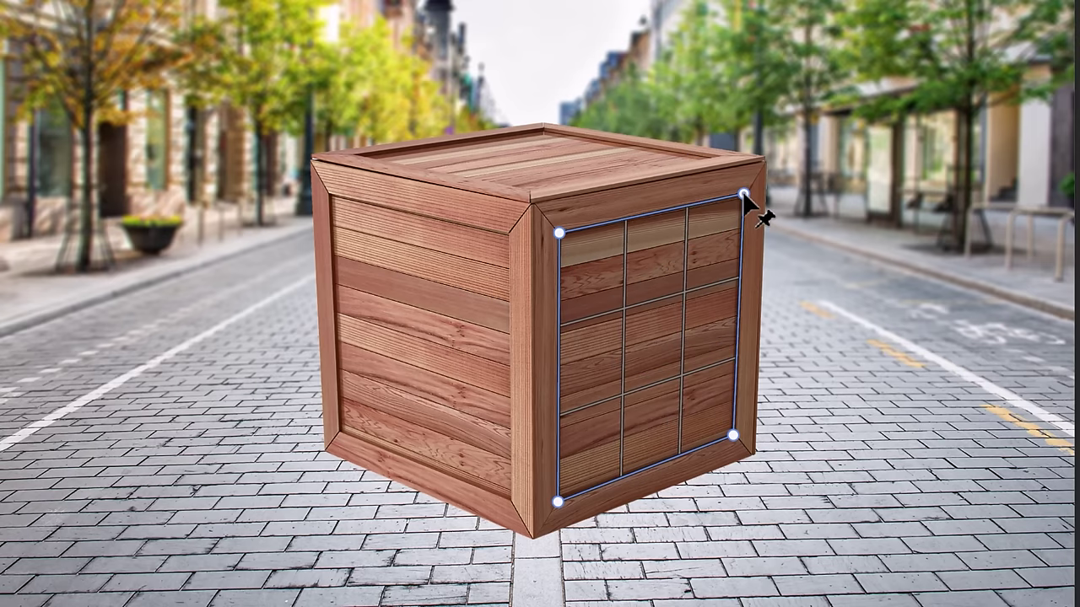
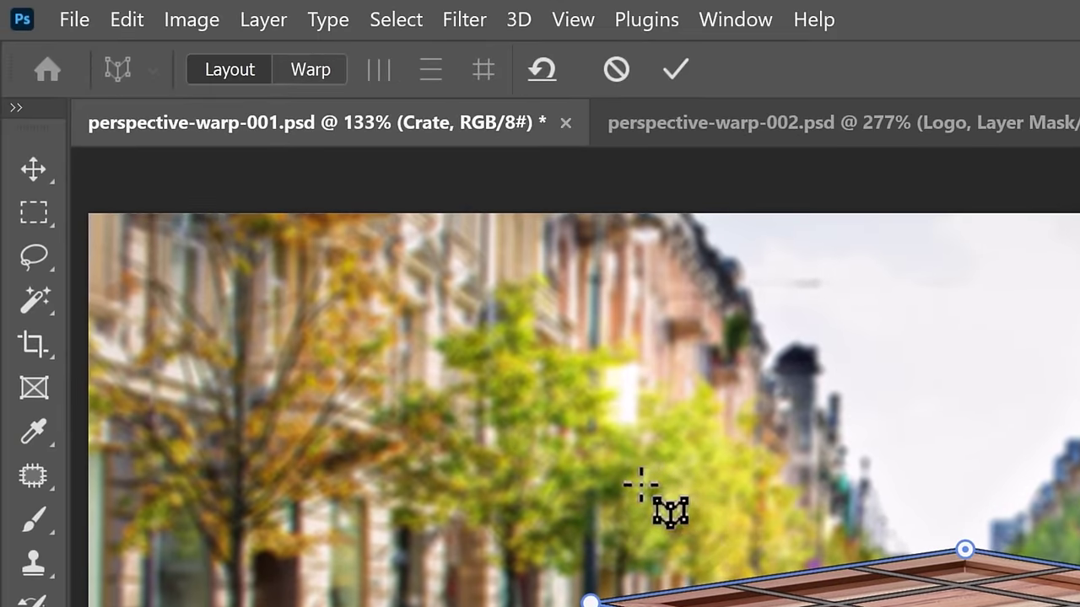
Switch Perspective Warp between the Layout and Warp modes to compare them, finish in Warp mode and commit the transformation.
click(312, 69)
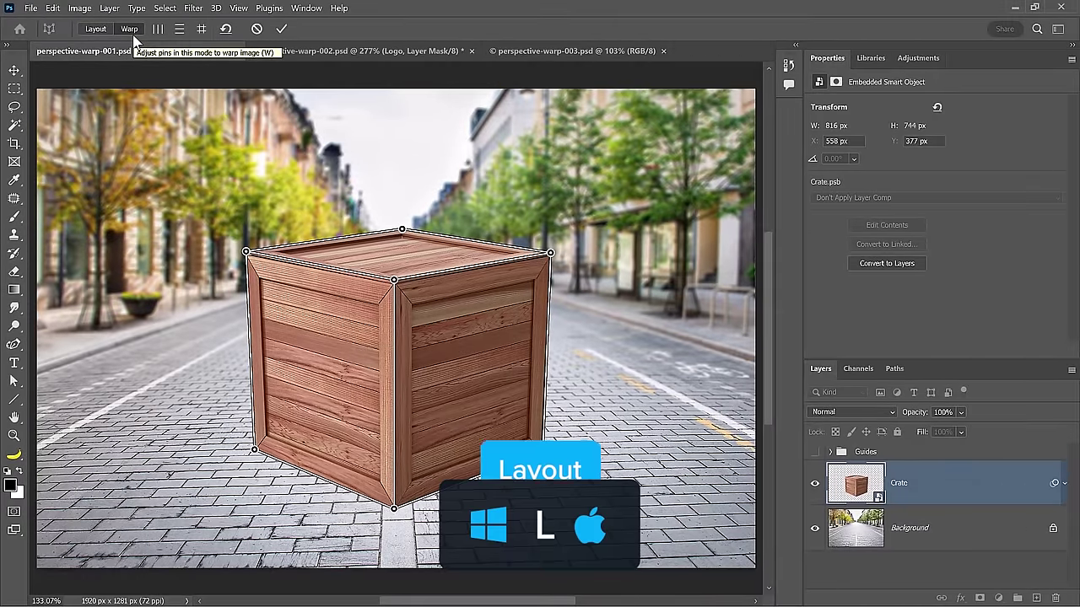
key(l)
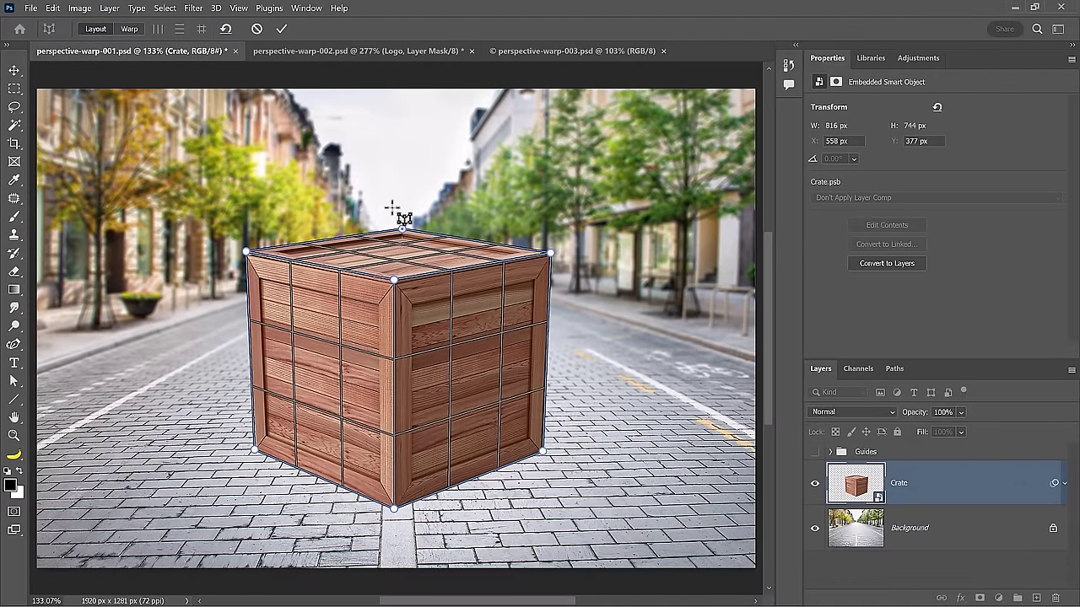
key(w)
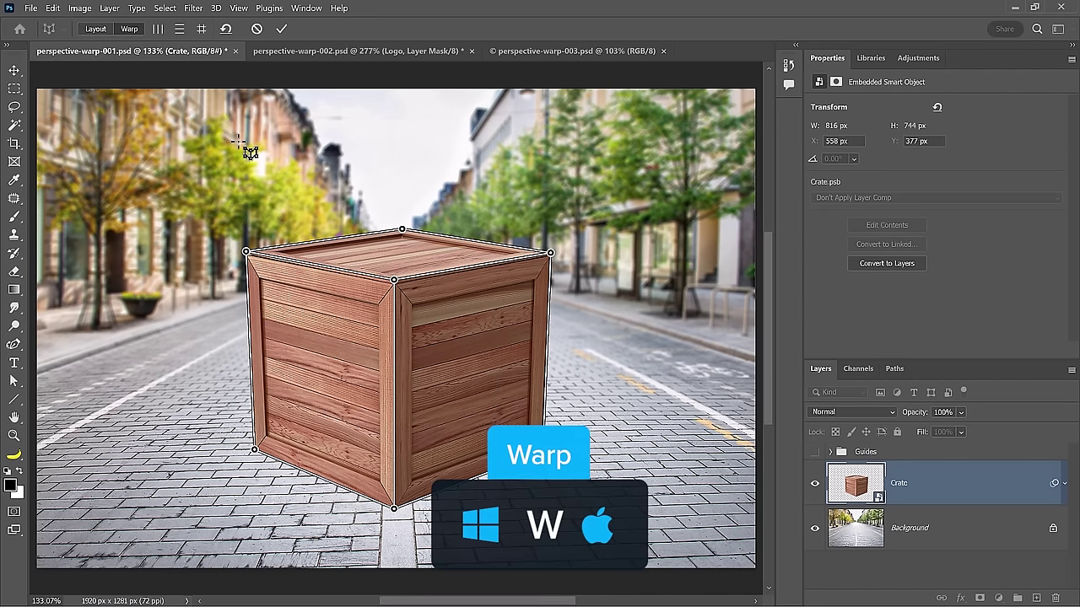
key(l)
key(w)
key(l)
key(w)
key(l)
key(w)
key(l)
key(w)
key(l)
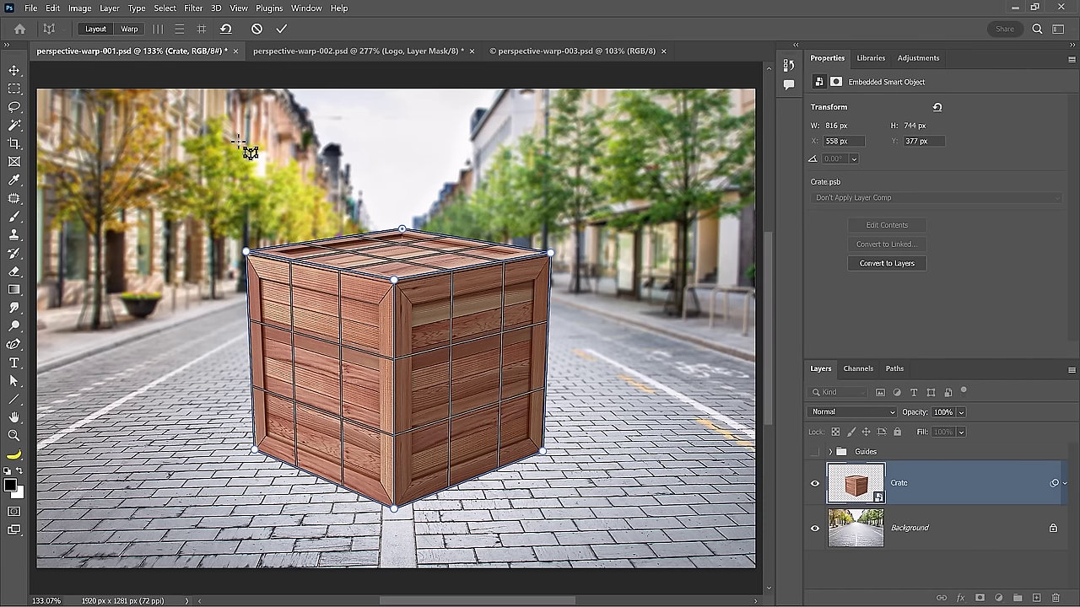
key(w)
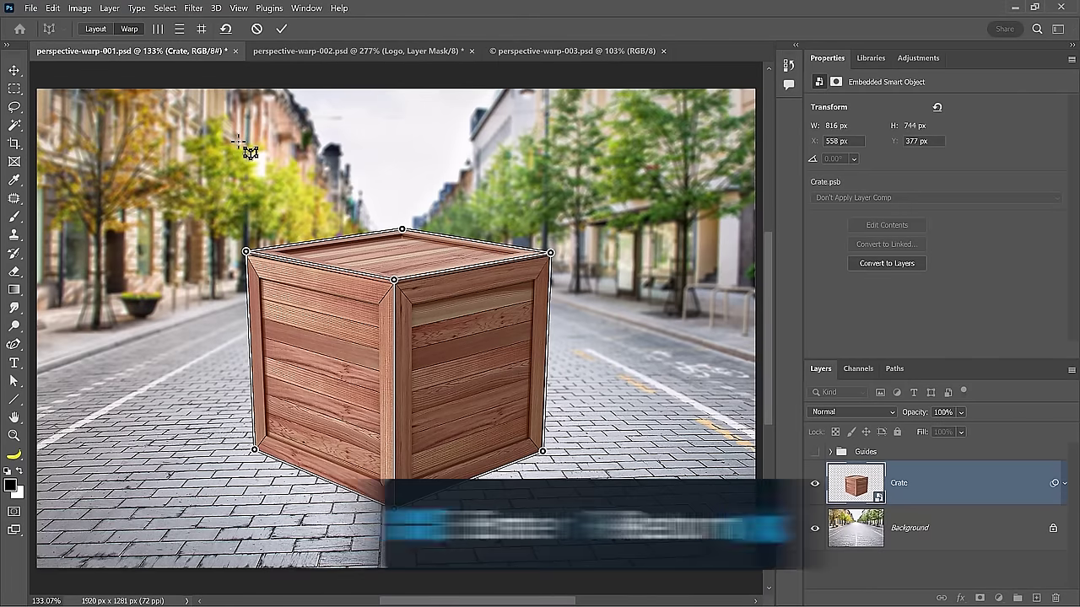
key(Return)
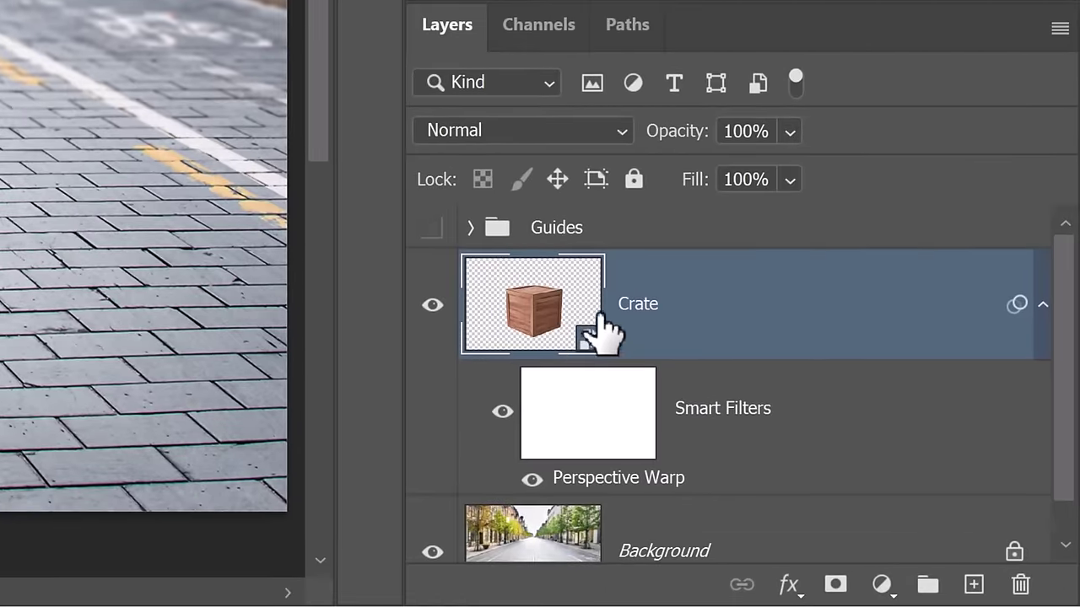
Reopen the Crate's Perspective Warp filter and try lowering the back top corner and straightening the front vertical edge.
double_click(652, 477)
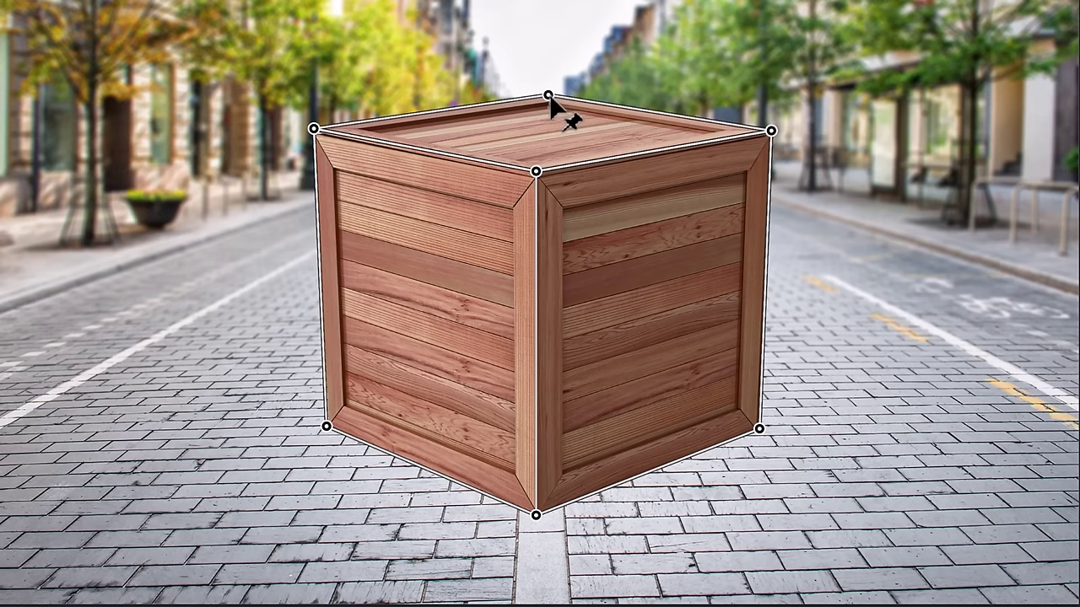
drag(550, 99, 560, 149)
shift+click(541, 368)
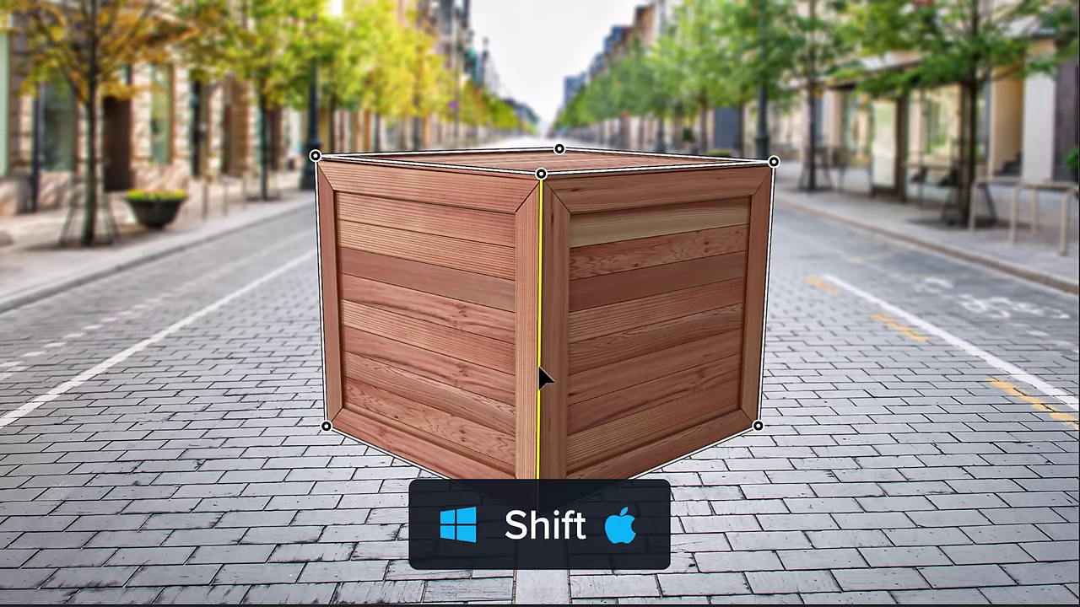
shift+click(539, 366)
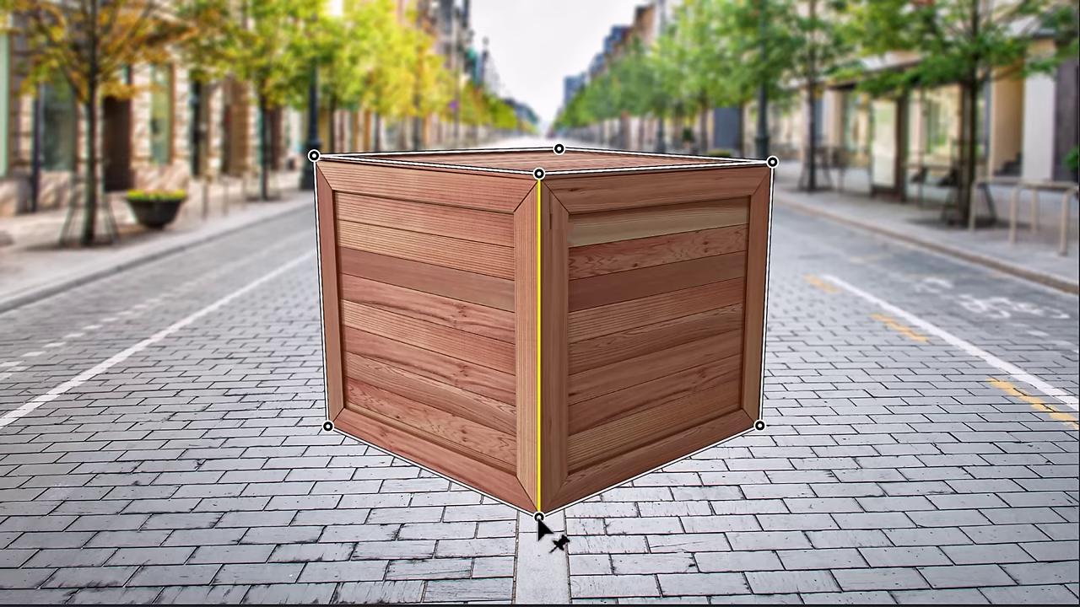
Try shifting the crate's front bottom corner and straightening the left face's lower edge to be level.
drag(537, 520, 524, 488)
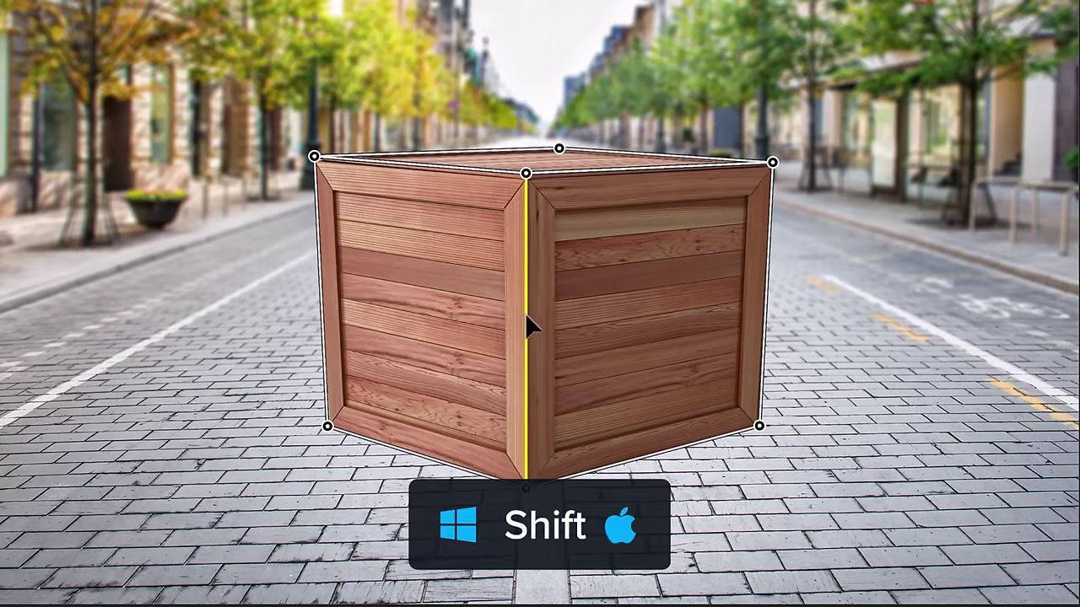
mouse_move(526, 501)
mouse_down()
mouse_move(641, 494)
mouse_move(510, 493)
mouse_up()
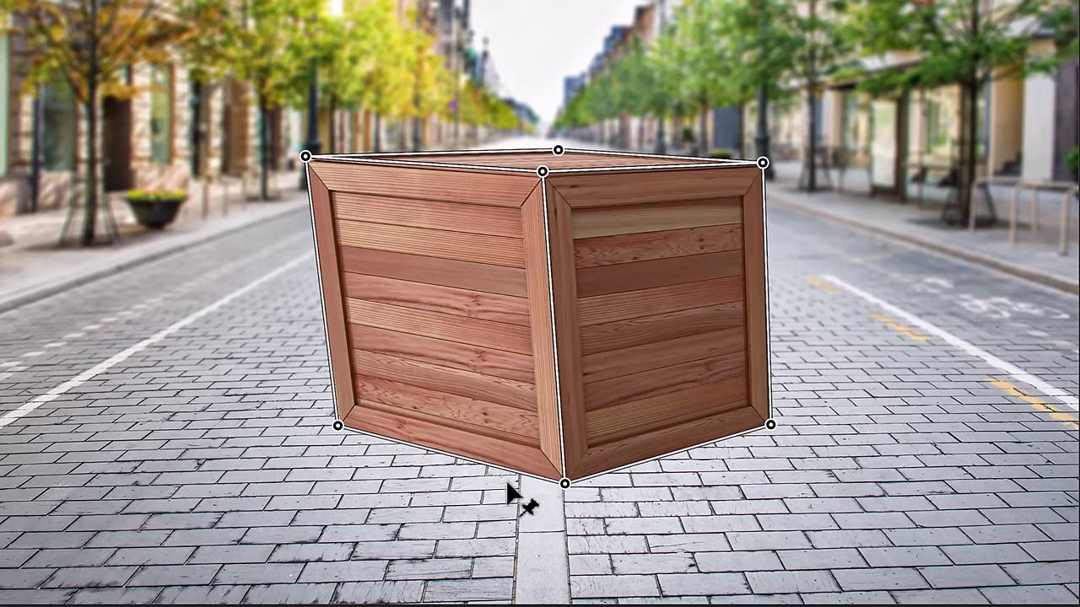
shift+click(432, 462)
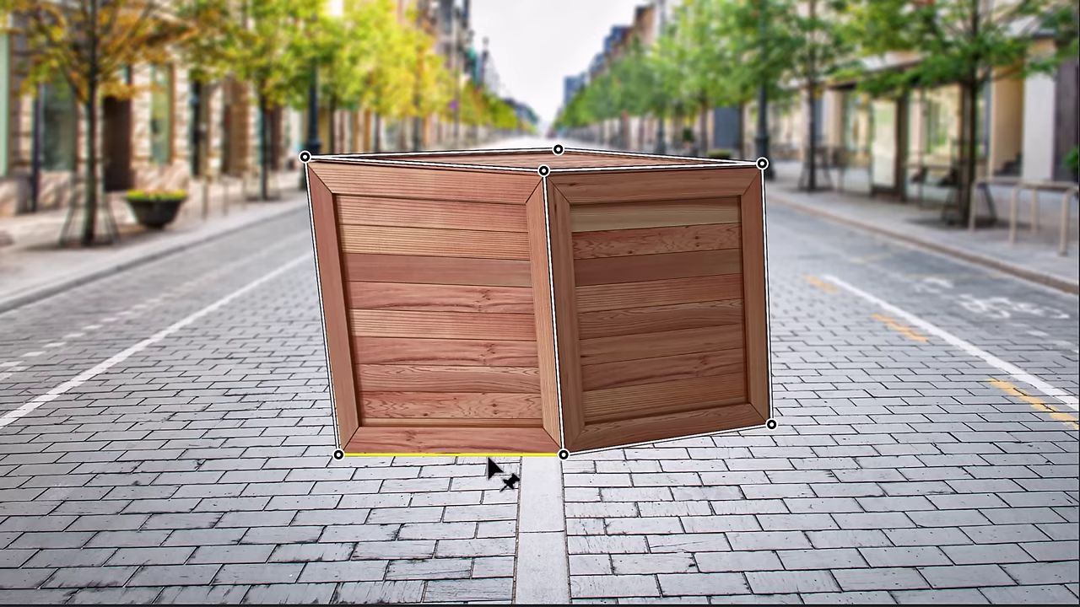
drag(565, 458, 506, 450)
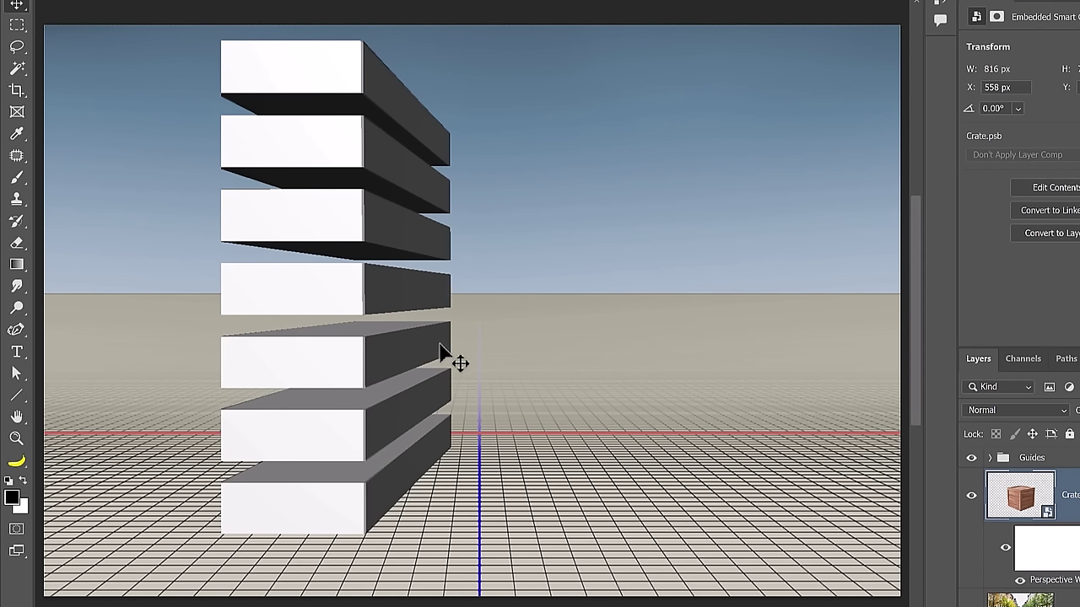
Hide the Guides group and toggle the Crate layer off and on to examine the street's horizon line.
click(972, 458)
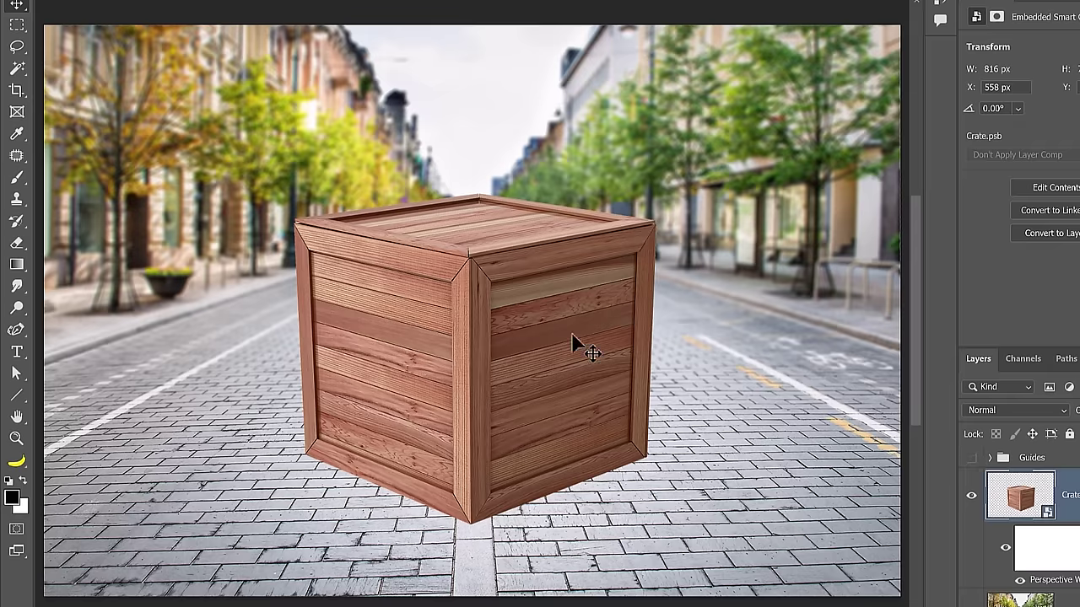
click(970, 496)
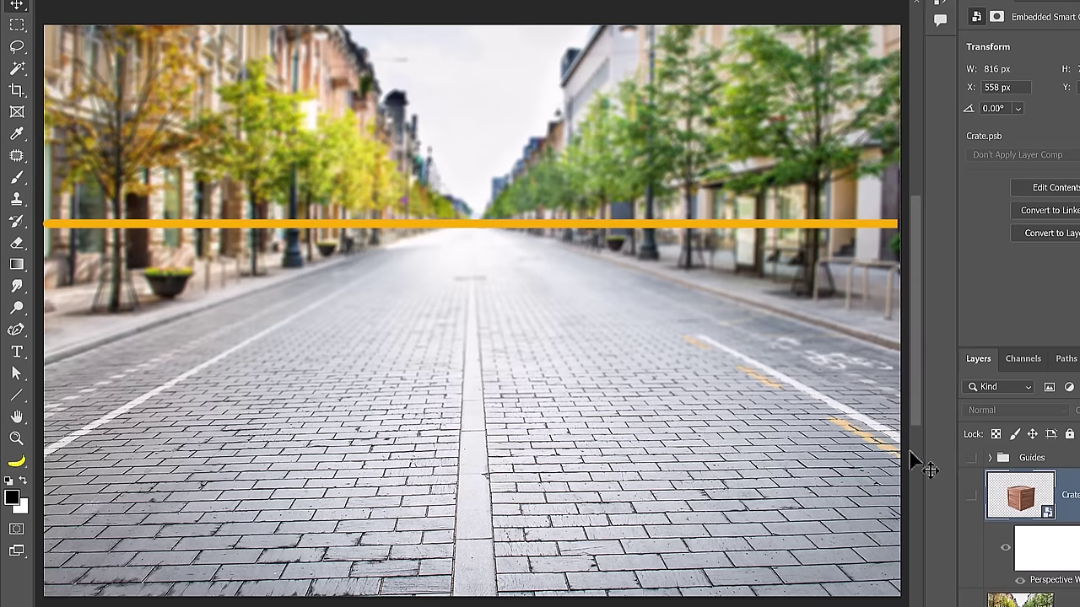
click(972, 496)
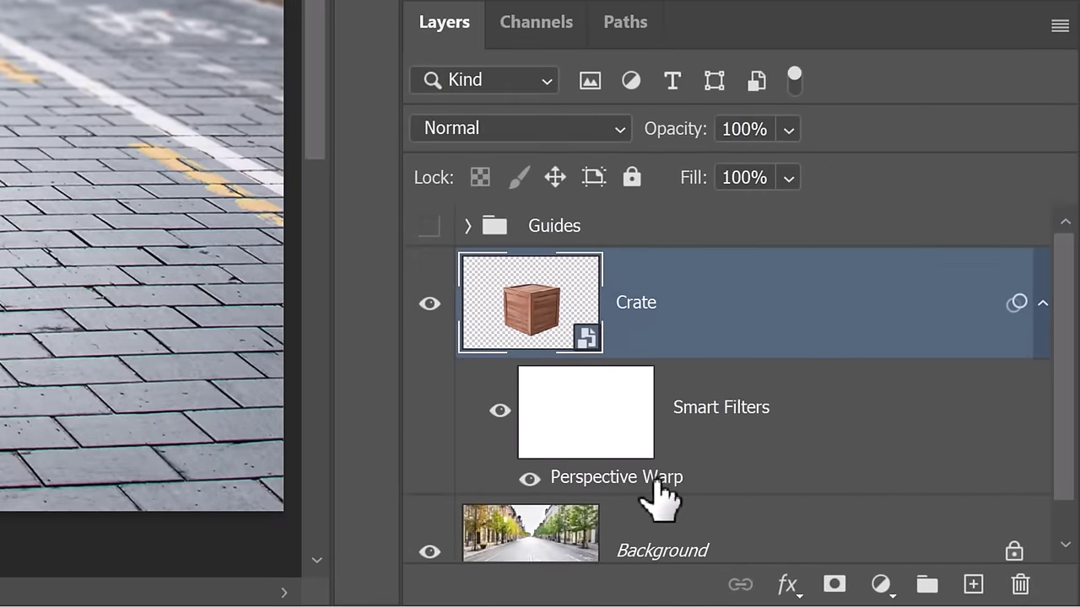
Reopen the Perspective Warp filter on the Crate layer and lower the crate's top corners towards the street's horizon.
double_click(651, 479)
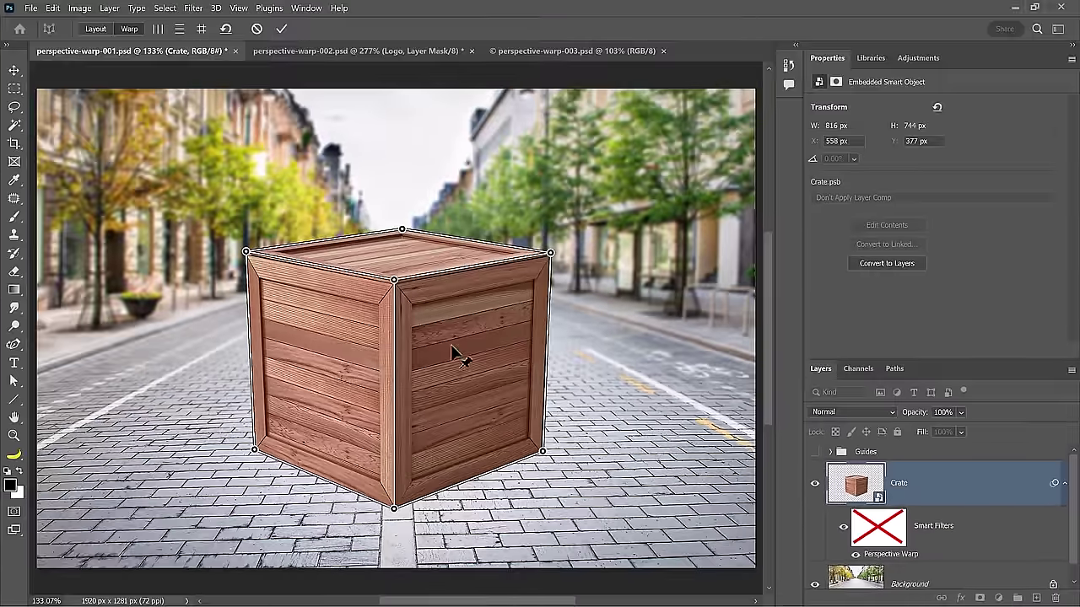
drag(401, 229, 394, 288)
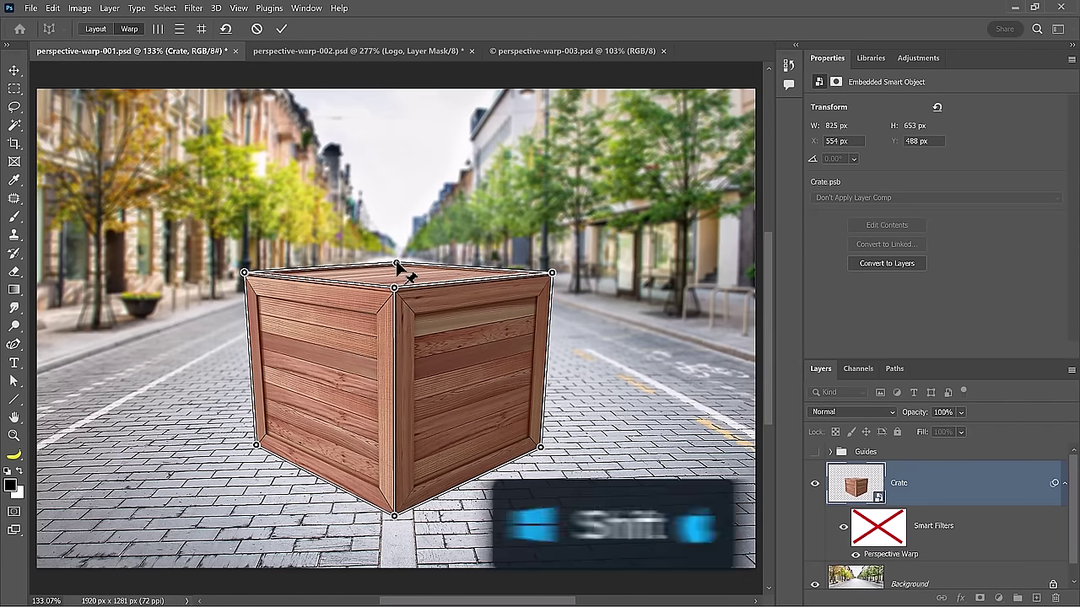
Straighten the crate's outer left and right edges vertically and pull the front bottom corner slightly lower.
shift+click(249, 346)
shift+click(547, 386)
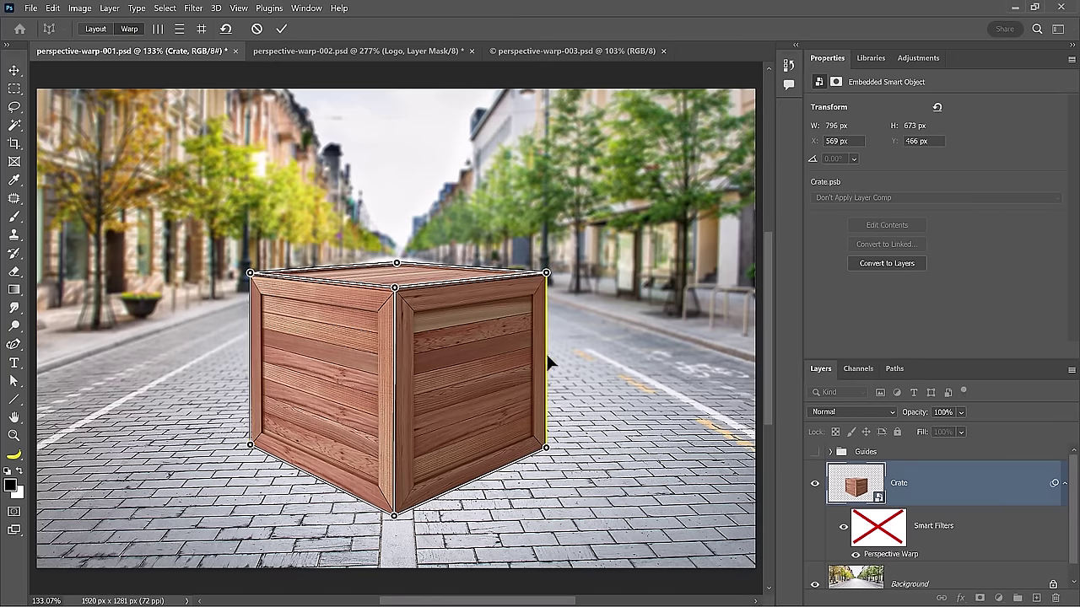
drag(394, 514, 395, 530)
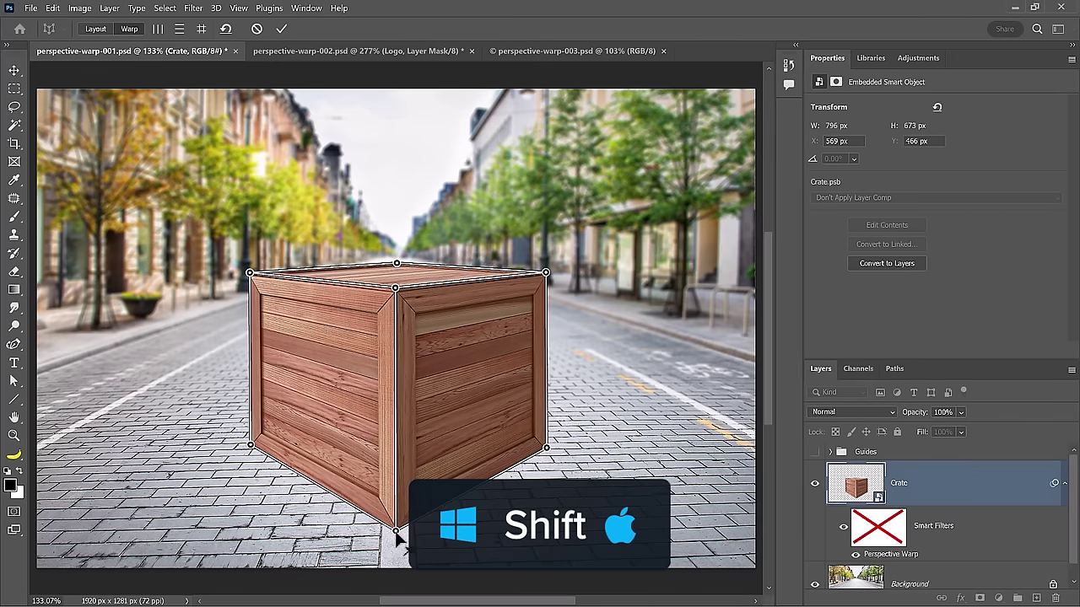
Raise the crate's two outer bottom corners slightly inward, apply the warp, and toggle the Perspective Warp filter to compare.
drag(250, 444, 252, 436)
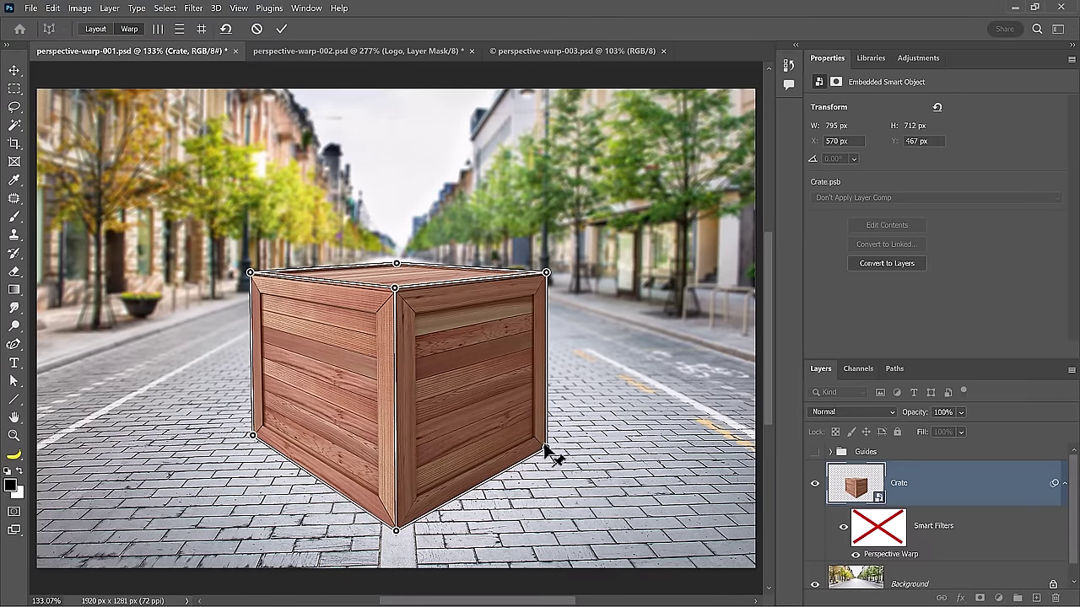
drag(544, 447, 541, 443)
key(Return)
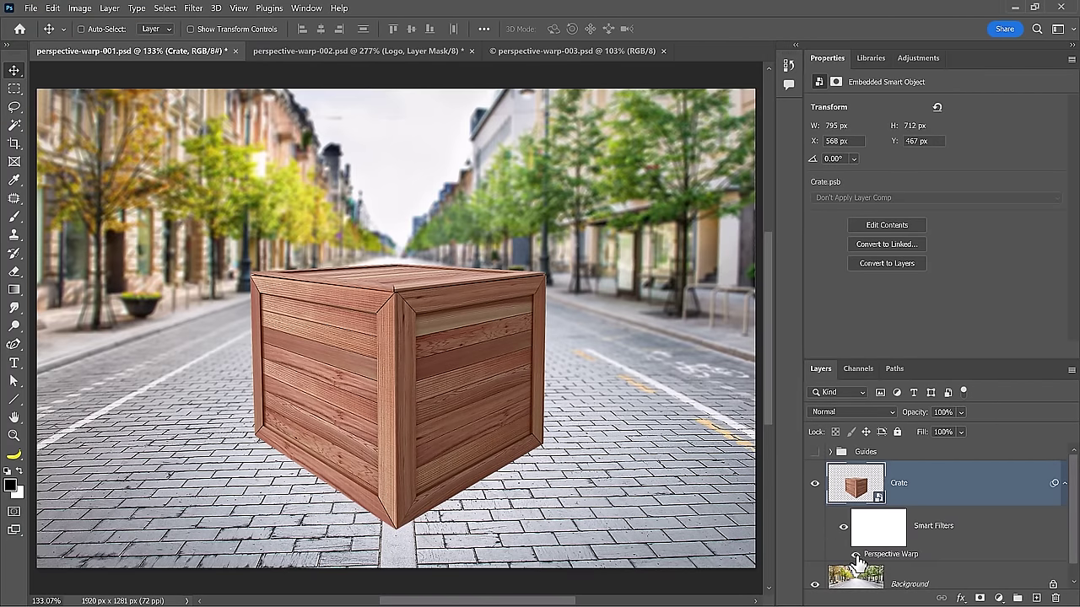
click(856, 555)
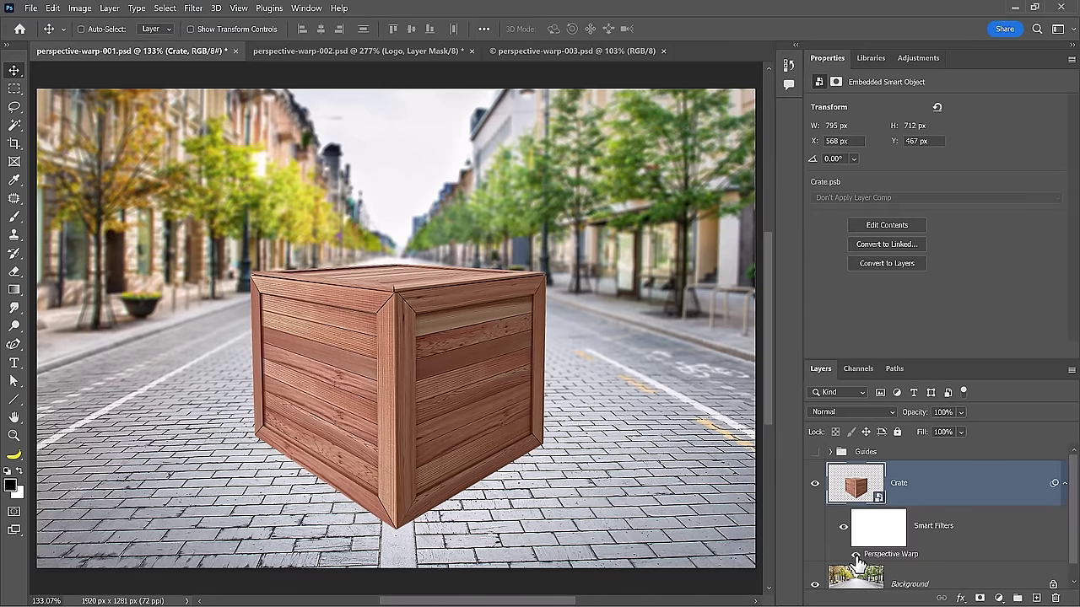
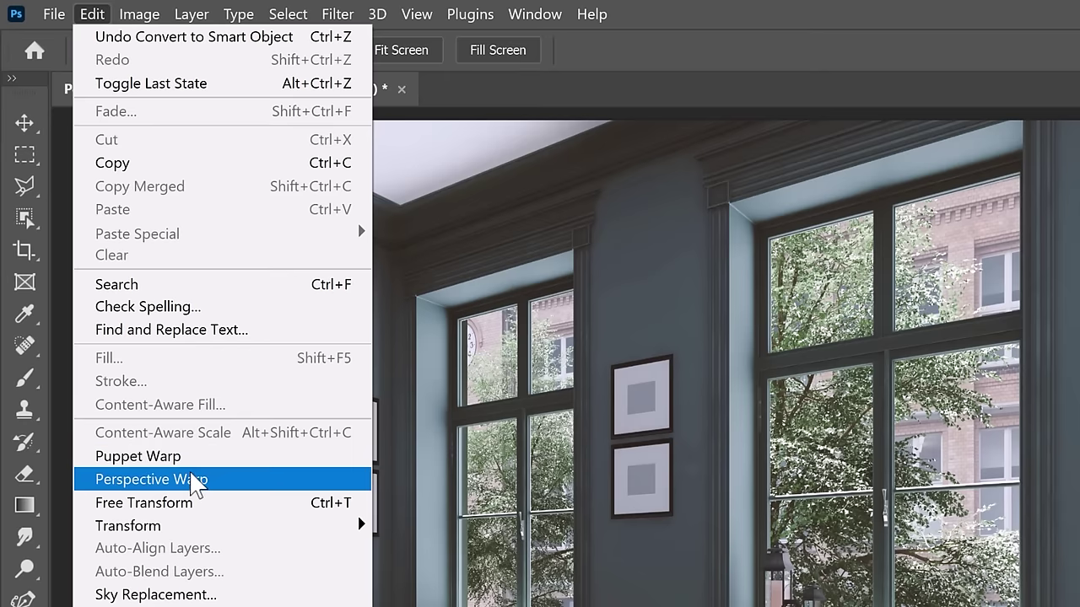
Start Perspective Warp on Layer 0 of Perspective Room.psd and draw a layout plane over the window wall.
click(193, 479)
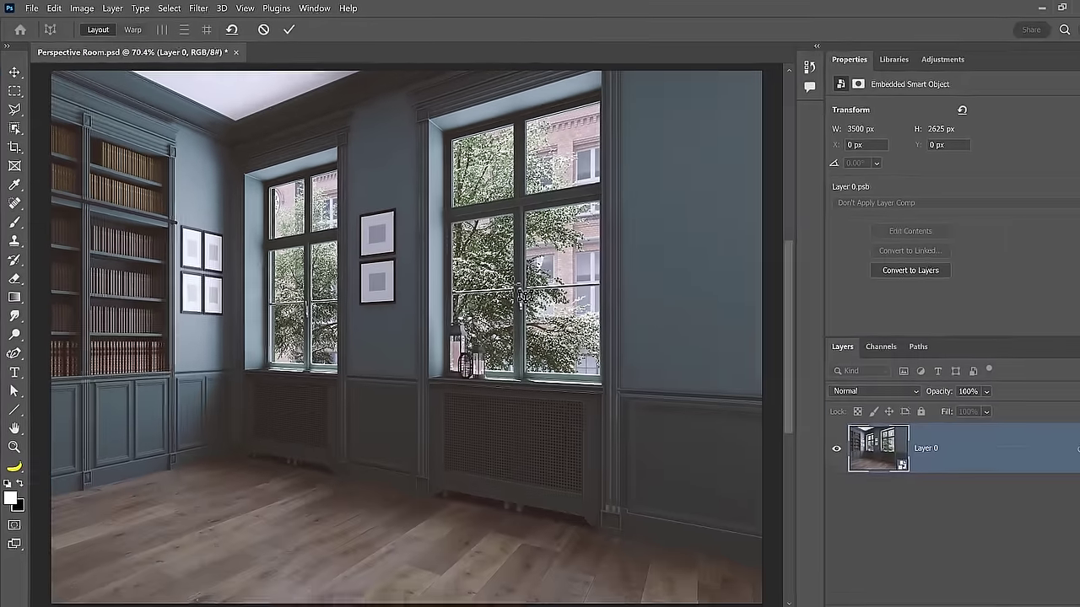
scroll(256, 160, down, 3)
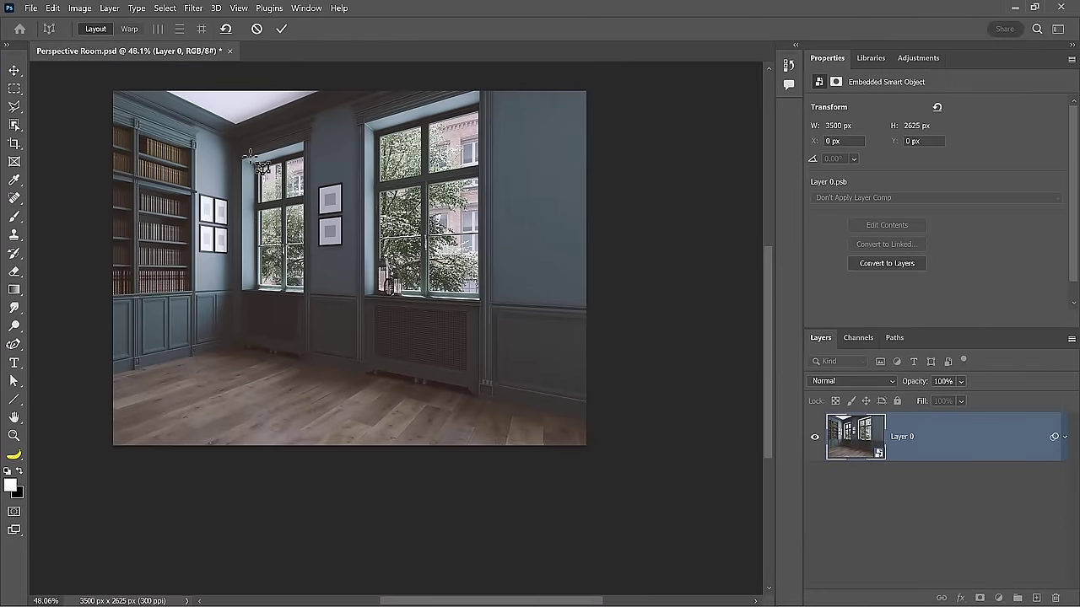
key(space)
drag(241, 181, 244, 197)
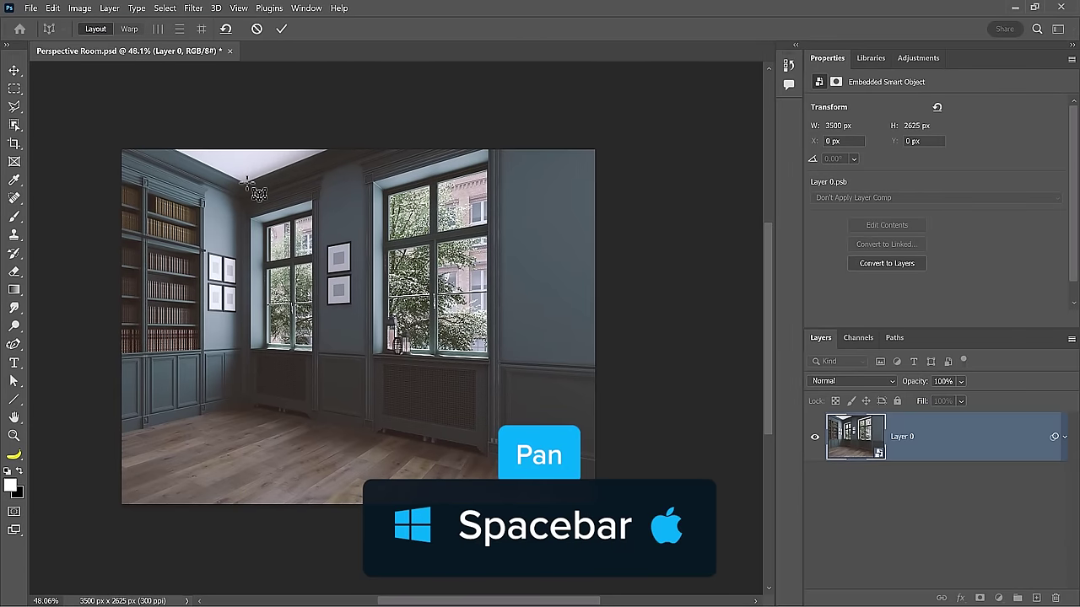
drag(236, 175, 668, 472)
Fit the window wall plane's corners to the room corner, floor line and ceiling slope, extending its outer edge beyond the canvas.
drag(237, 473, 242, 409)
drag(237, 176, 237, 138)
drag(669, 174, 655, 81)
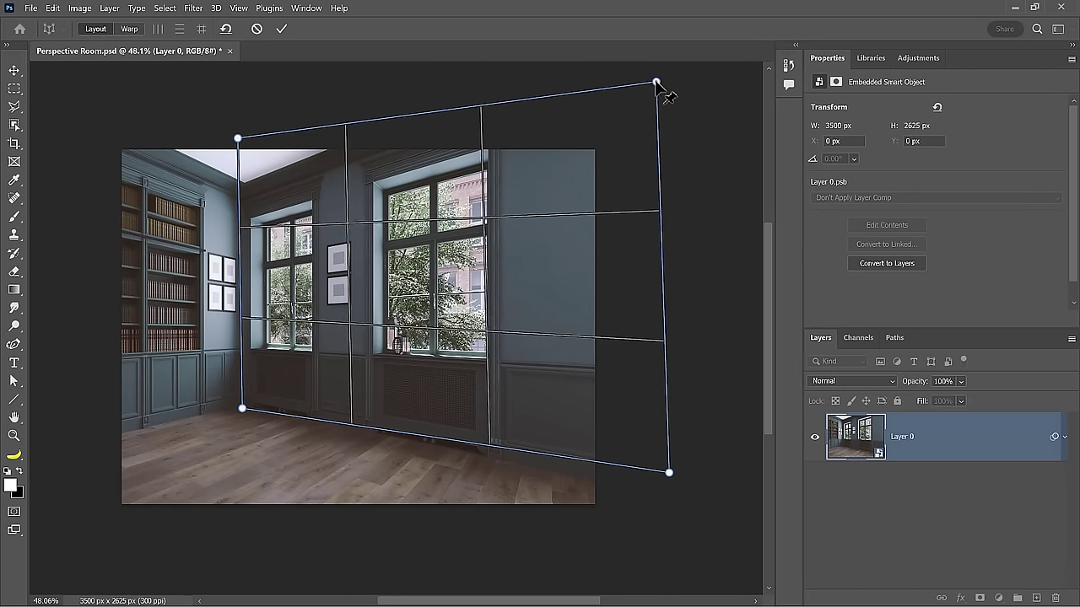
drag(669, 473, 670, 497)
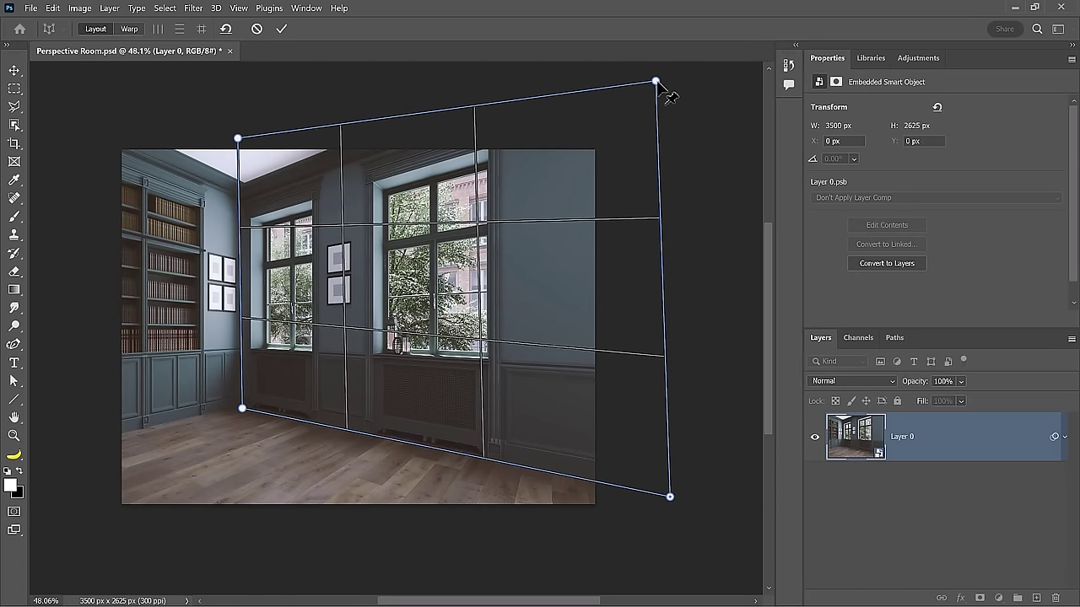
drag(657, 83, 655, 105)
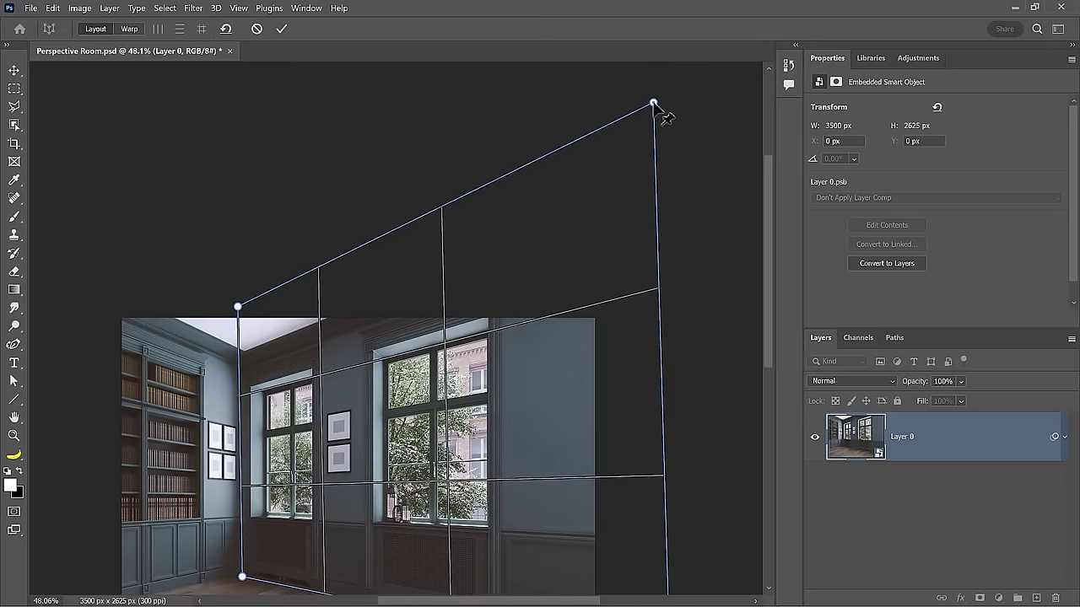
Draw a second plane over the bookcase wall, joined at the room corner, and match its edges to that wall's perspective.
drag(168, 561, 343, 318)
drag(257, 143, 421, 441)
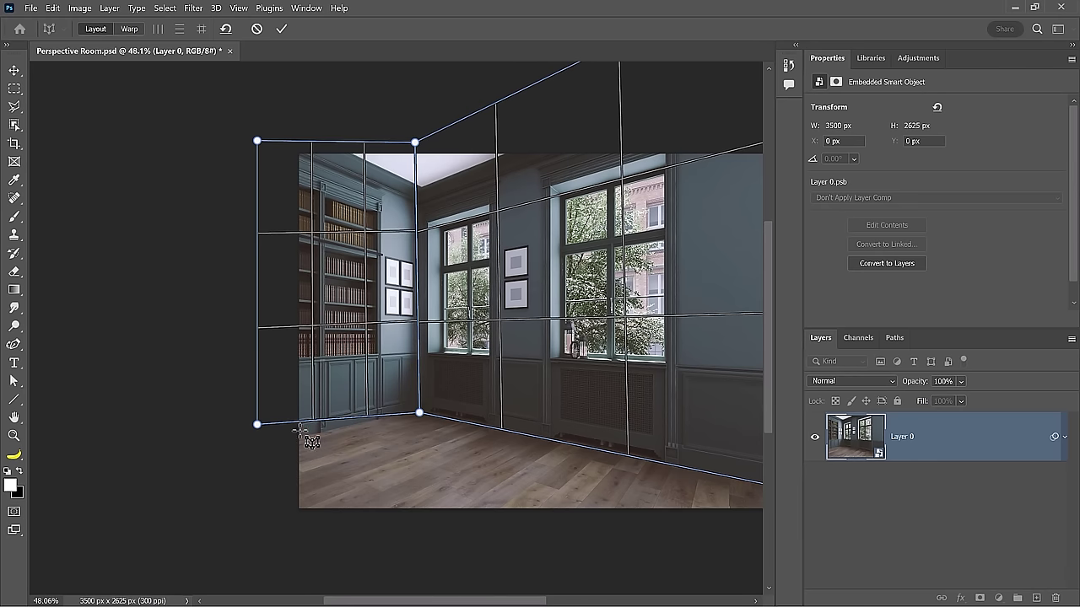
drag(257, 425, 253, 448)
drag(424, 414, 422, 411)
drag(255, 140, 255, 73)
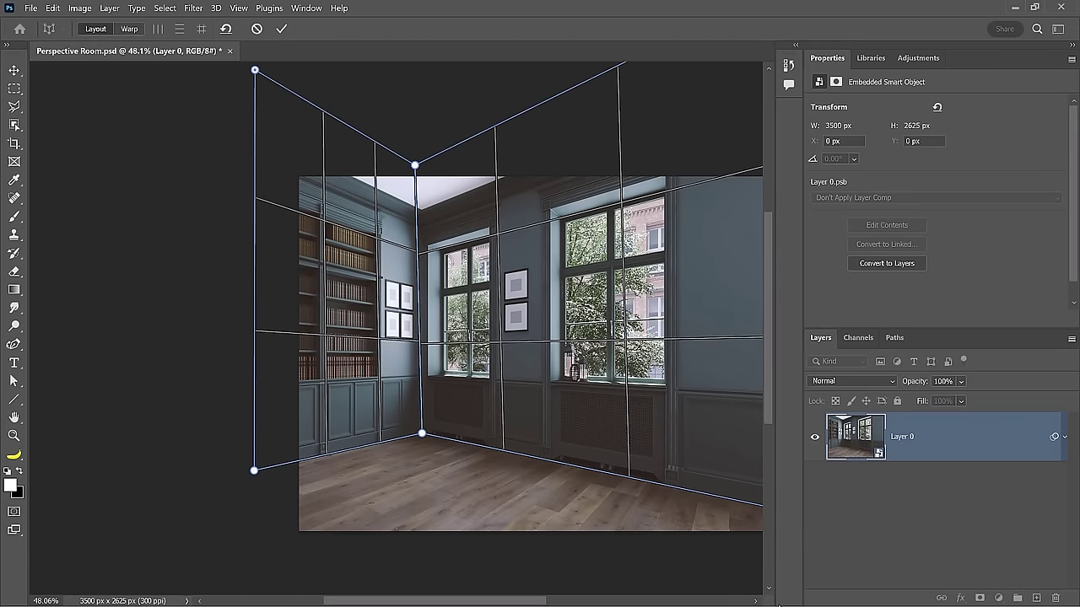
Draw a third plane over the floor, join it to the bottom edges of both walls, and extend its front corner beyond the canvas.
scroll(622, 391, down, 2)
drag(622, 390, 232, 393)
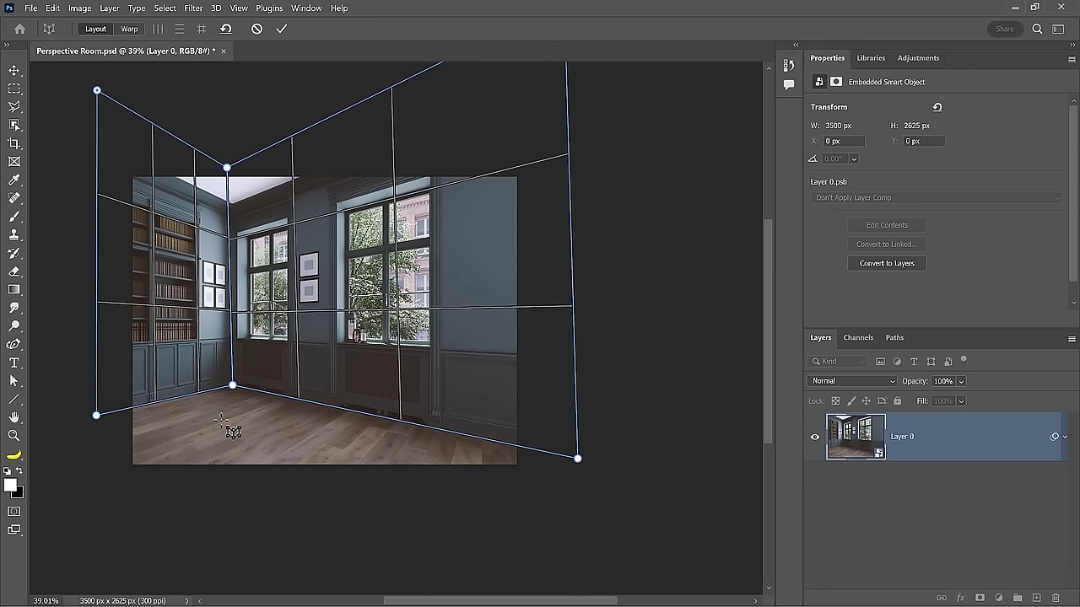
drag(571, 441, 516, 494)
drag(232, 497, 102, 419)
drag(517, 494, 639, 569)
Extend the outer corners of the bookcase wall plane farther from the canvas, carrying the shared floor corner along.
drag(96, 415, 63, 426)
drag(98, 93, 71, 88)
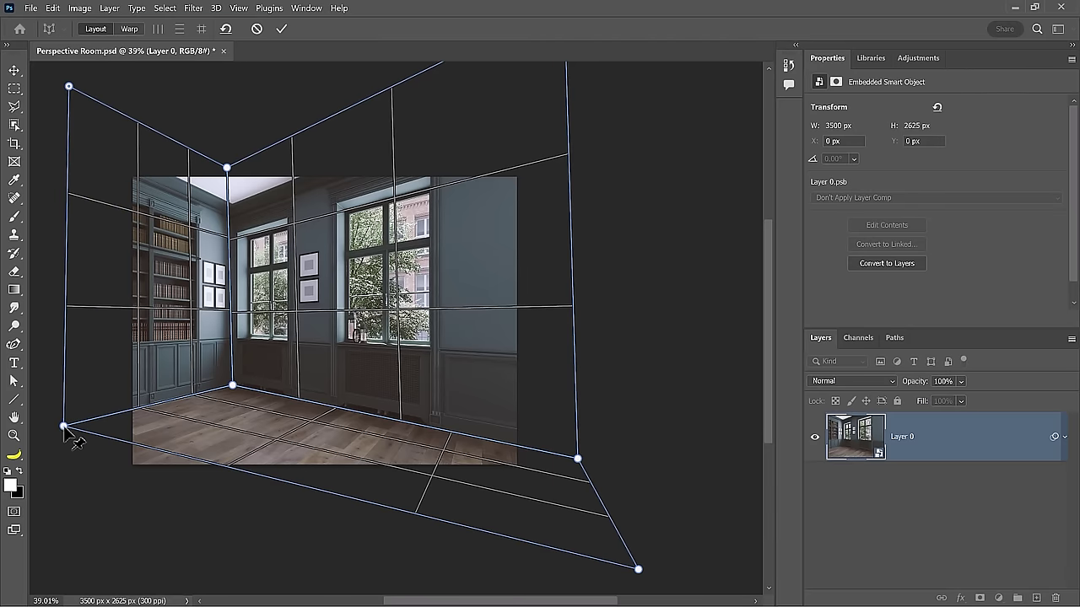
drag(63, 426, 39, 453)
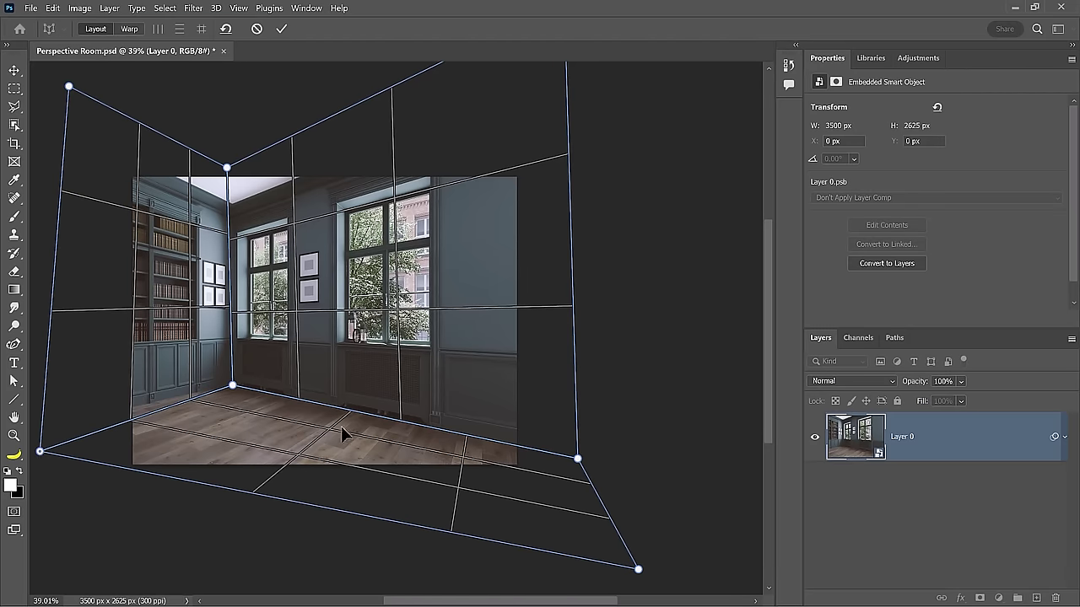
Warp the room by moving the floor's front corner and both walls' outer corners to turn the view, apply it, and compare with the original.
scroll(341, 433, down, 3)
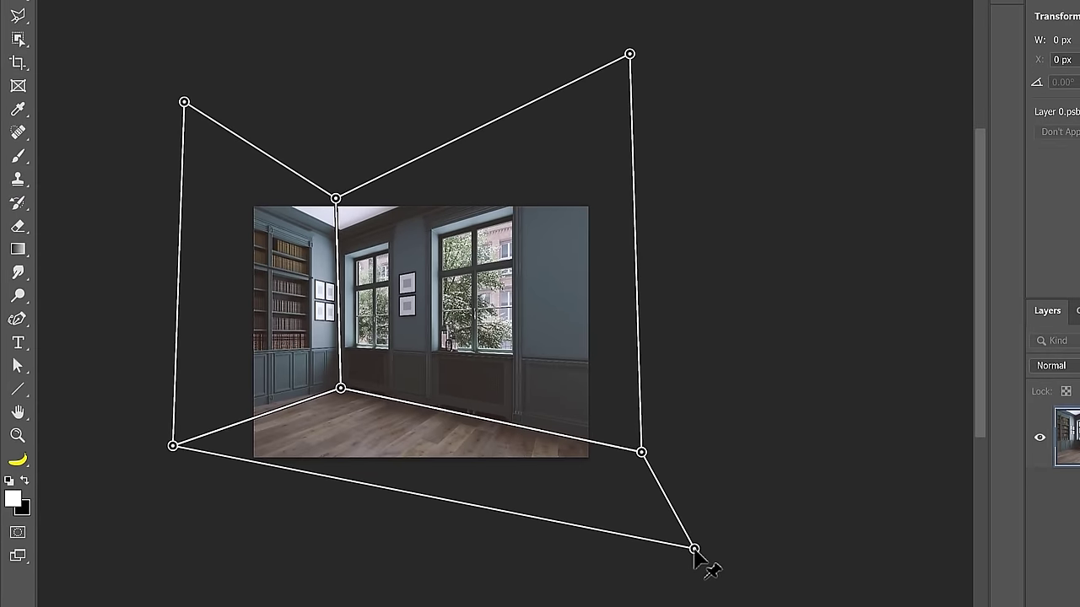
drag(694, 550, 527, 582)
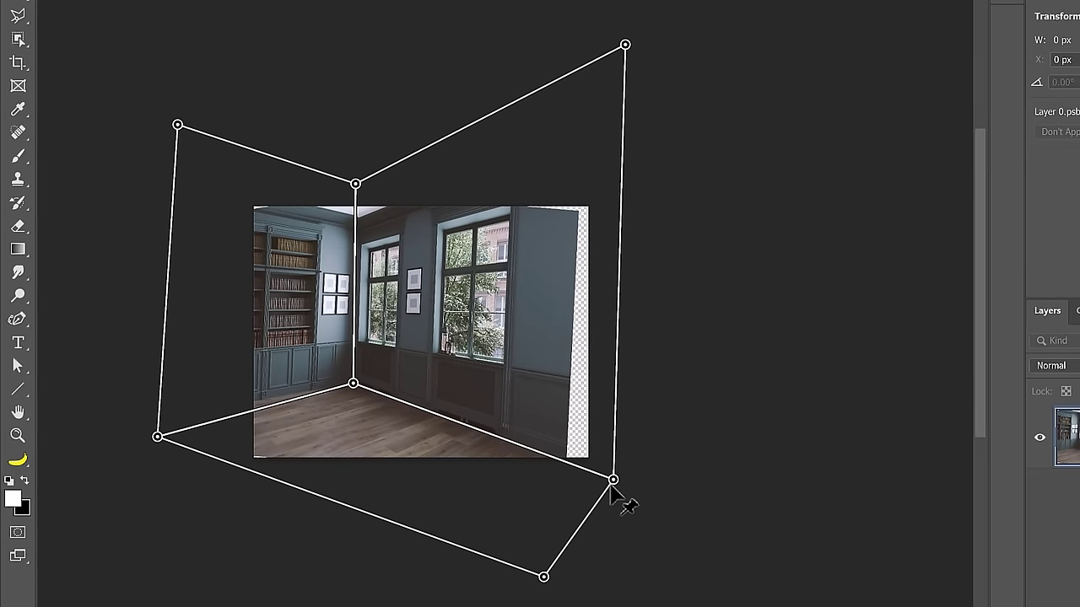
drag(614, 481, 642, 488)
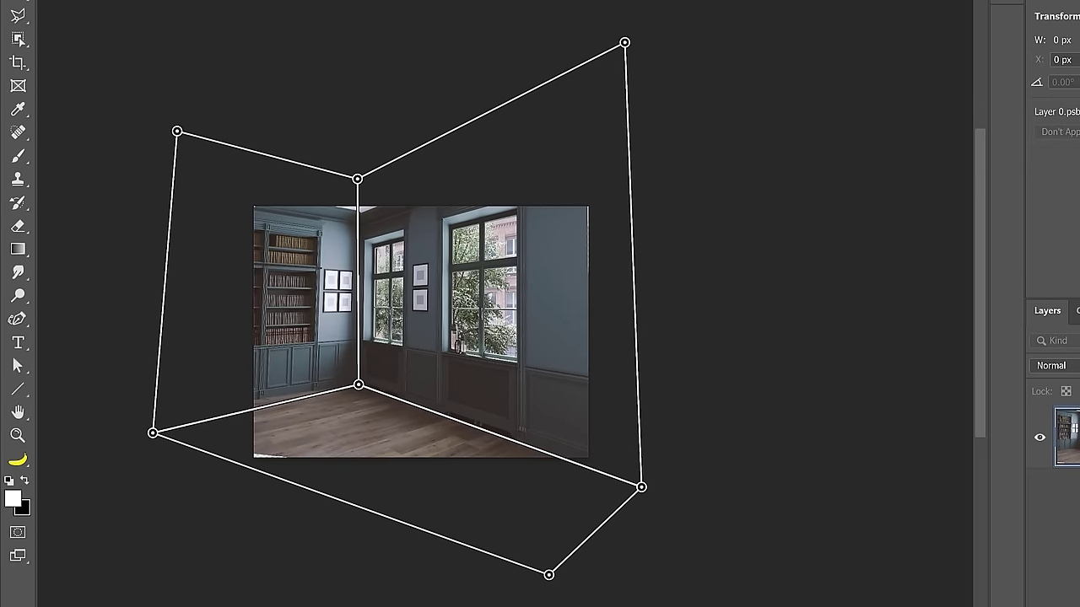
drag(625, 42, 642, 42)
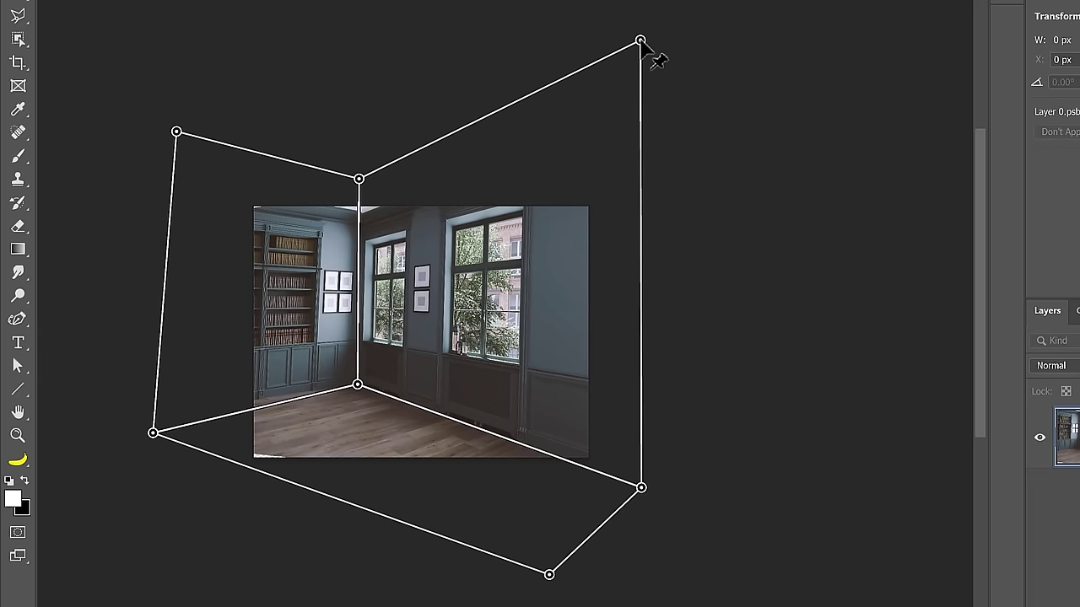
drag(177, 137, 157, 139)
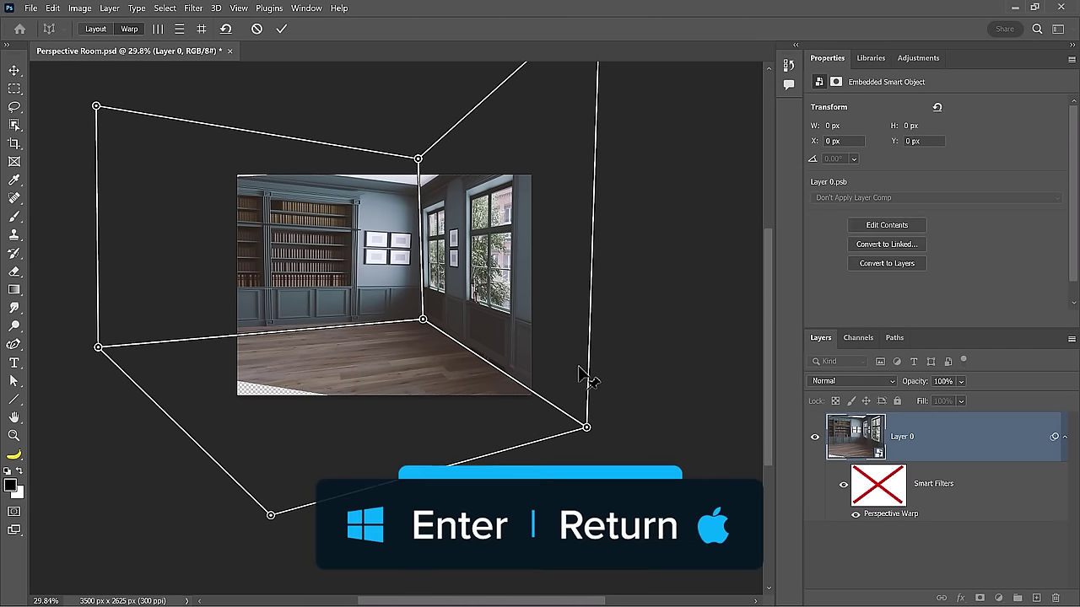
key(Return)
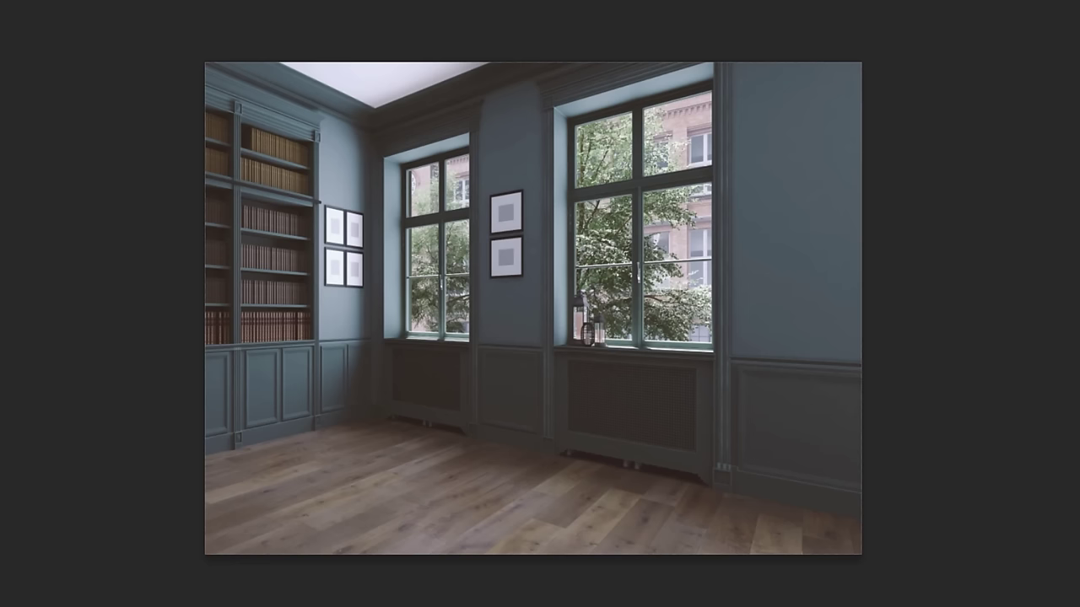
key(ctrl+z)
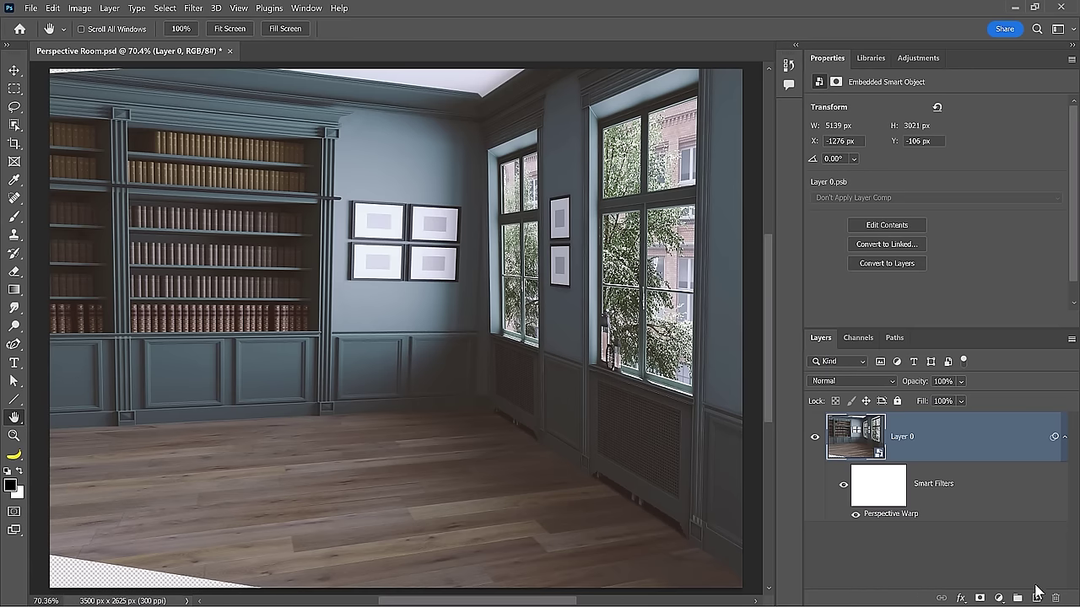
Add a blank layer above Layer 0 and use the Clone Stamp tool to fill the transparent gap along the bookcase cornice.
click(1037, 598)
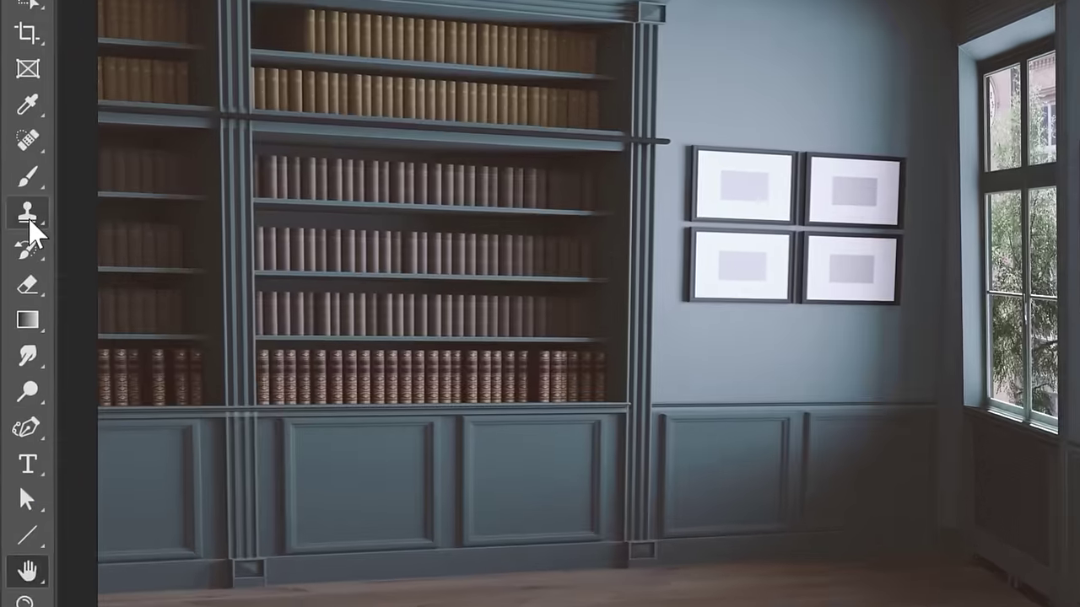
right_click(13, 234)
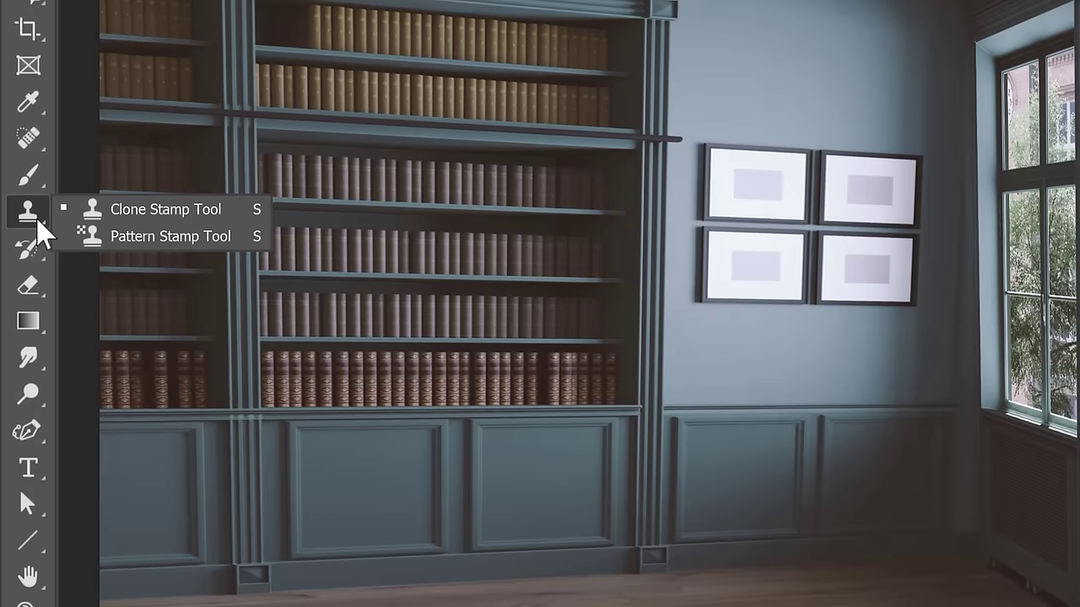
click(88, 211)
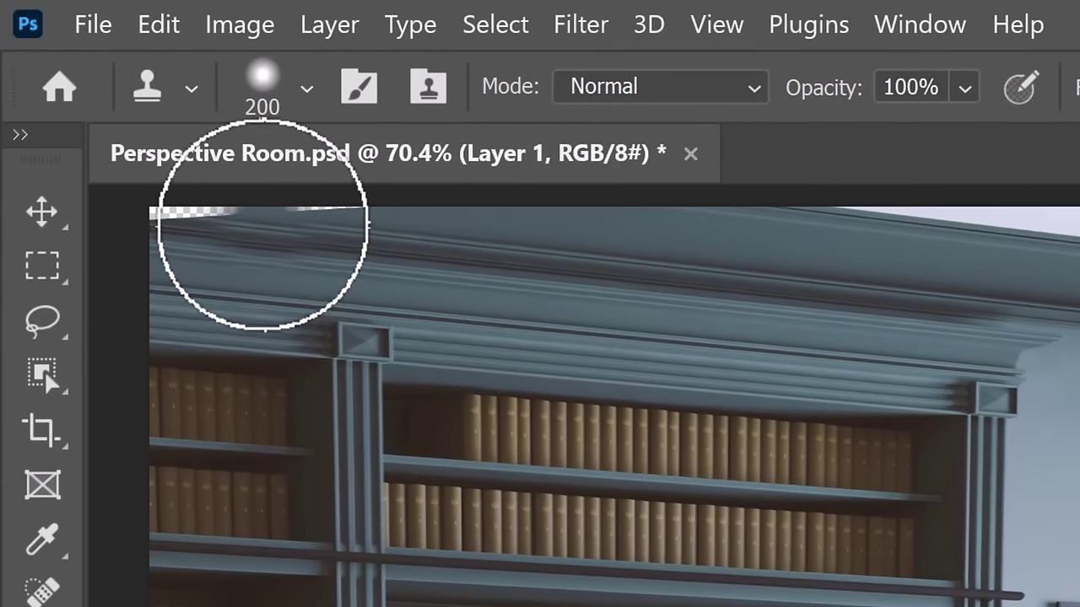
alt+click(306, 240)
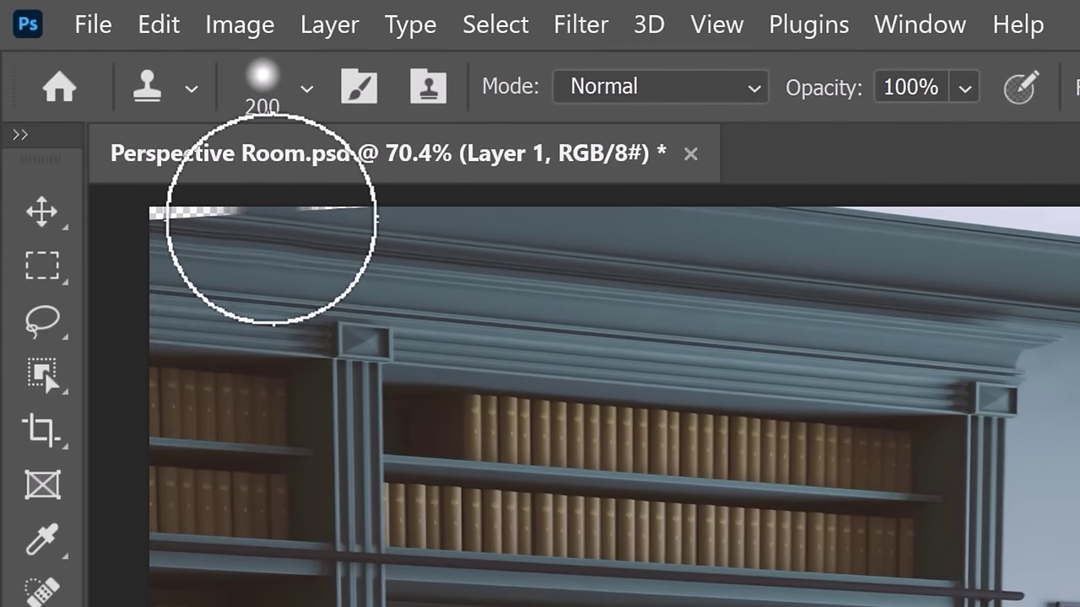
mouse_move(210, 225)
mouse_down()
mouse_move(152, 224)
mouse_move(301, 180)
mouse_move(326, 188)
mouse_up()
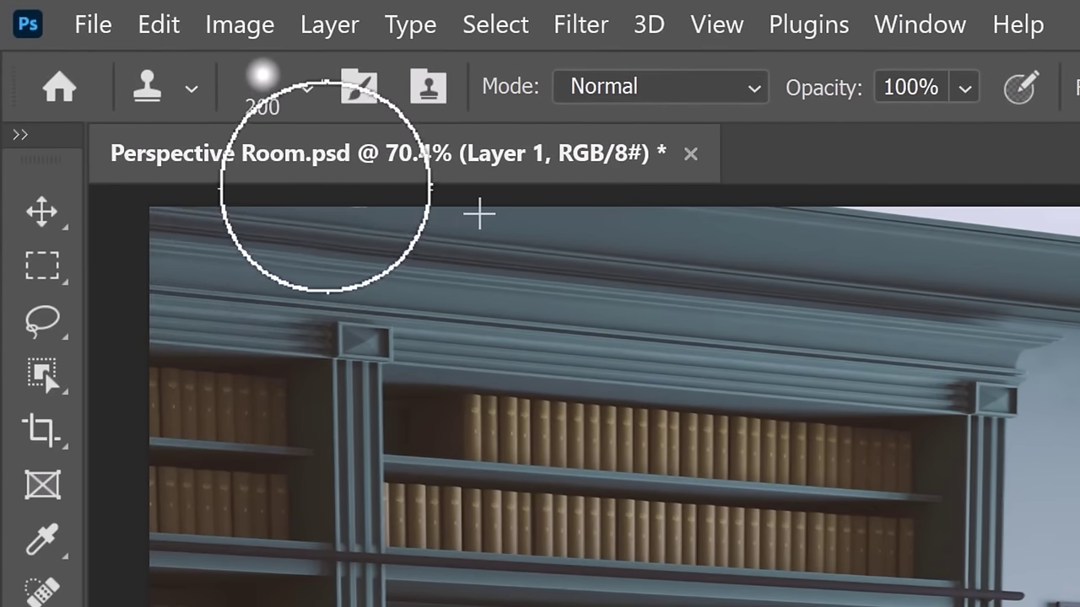
Clone wood planks over the transparent gap at the front of the floor and toggle Layer 1 to compare the retouching.
click(346, 455)
drag(596, 523, 656, 559)
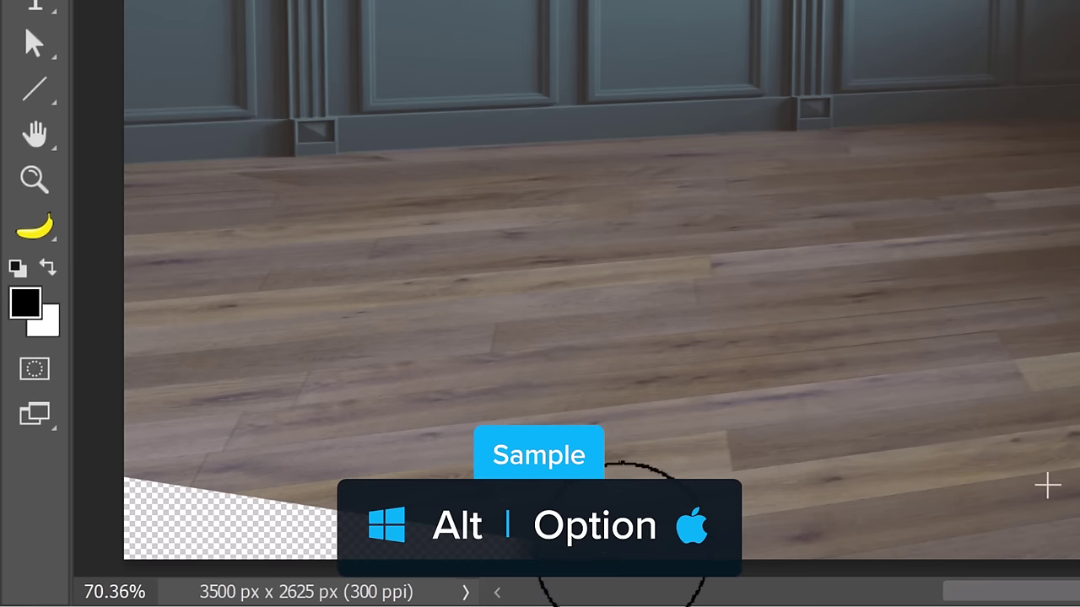
mouse_move(623, 547)
mouse_down()
mouse_move(419, 555)
mouse_move(317, 528)
mouse_move(412, 556)
mouse_move(173, 497)
mouse_move(143, 537)
mouse_up()
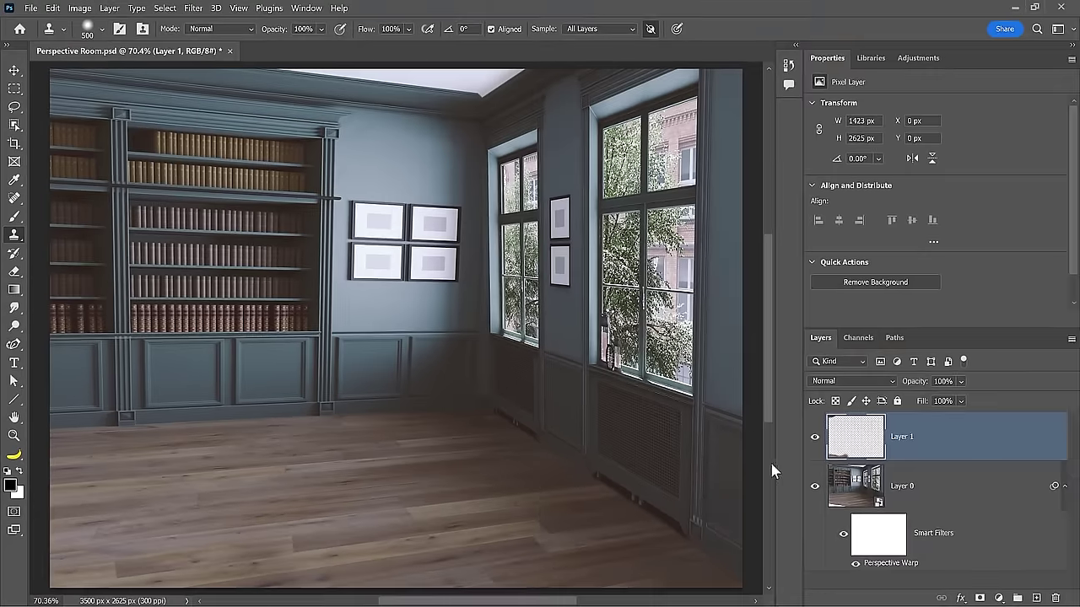
click(815, 437)
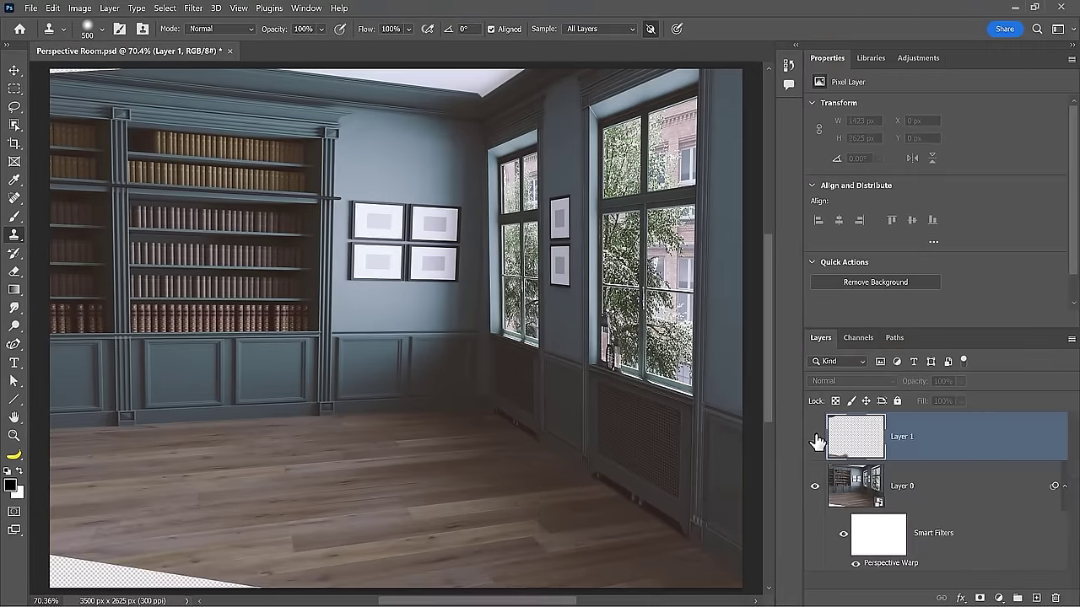
click(815, 436)
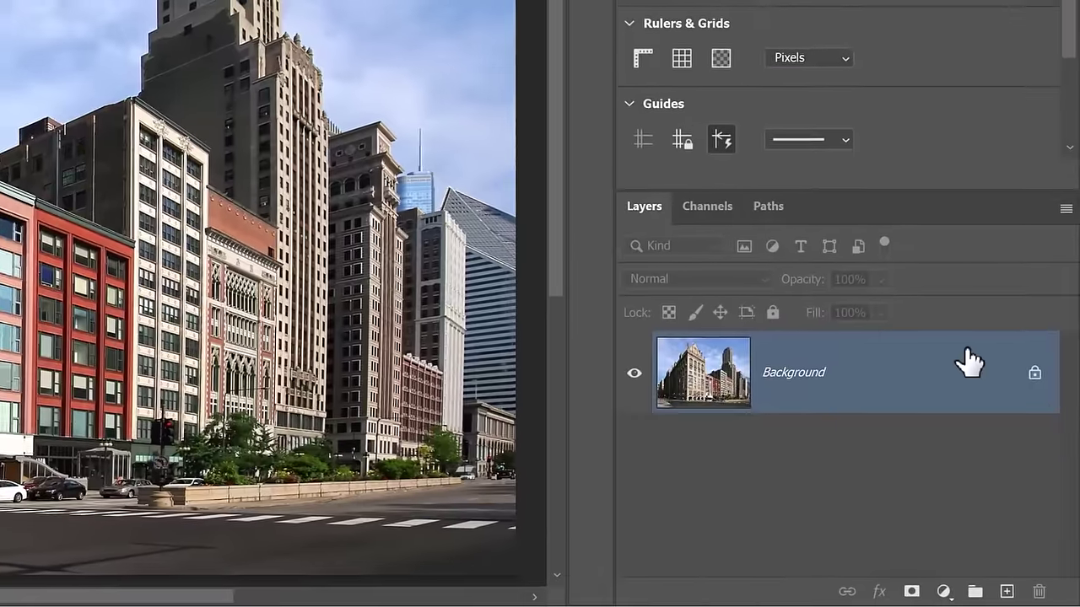
In perspective-warp-003.psd, convert the Background to a Smart Object, start Perspective Warp, and place a plane on the tan building's front facade.
right_click(1012, 482)
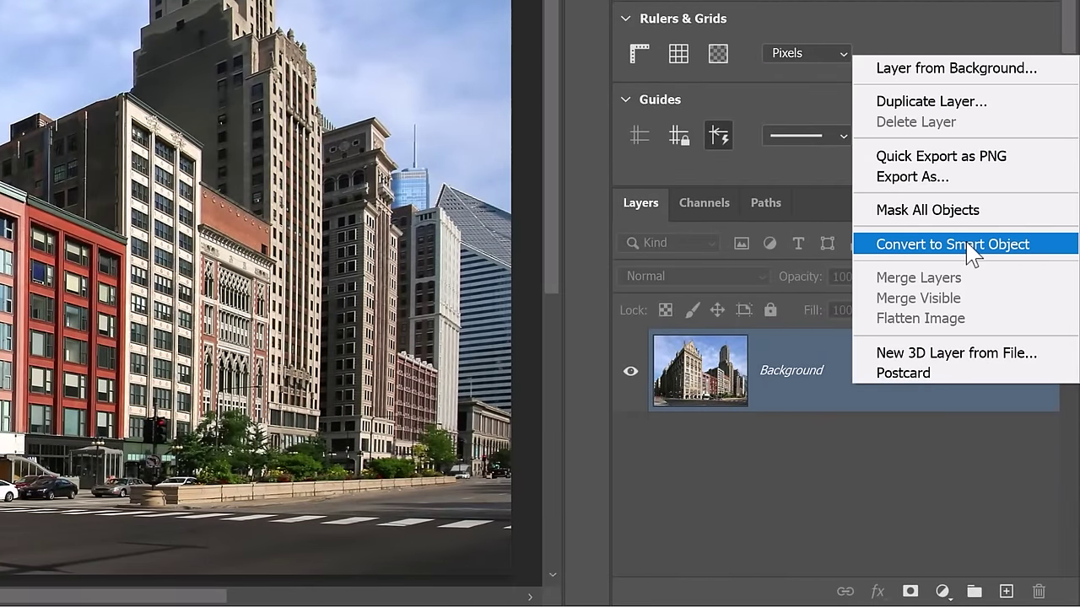
click(972, 244)
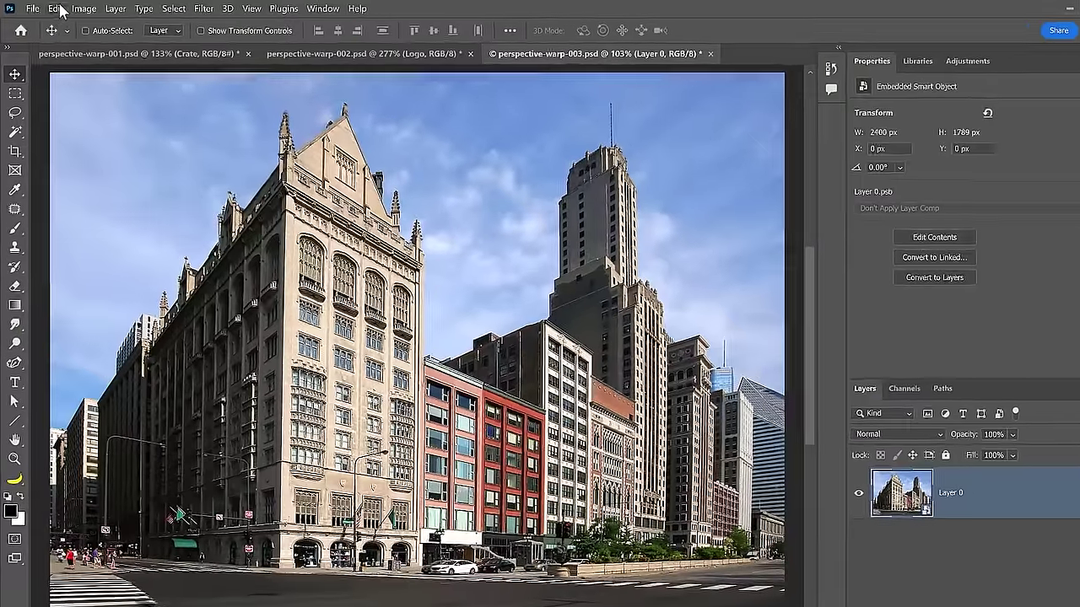
click(59, 8)
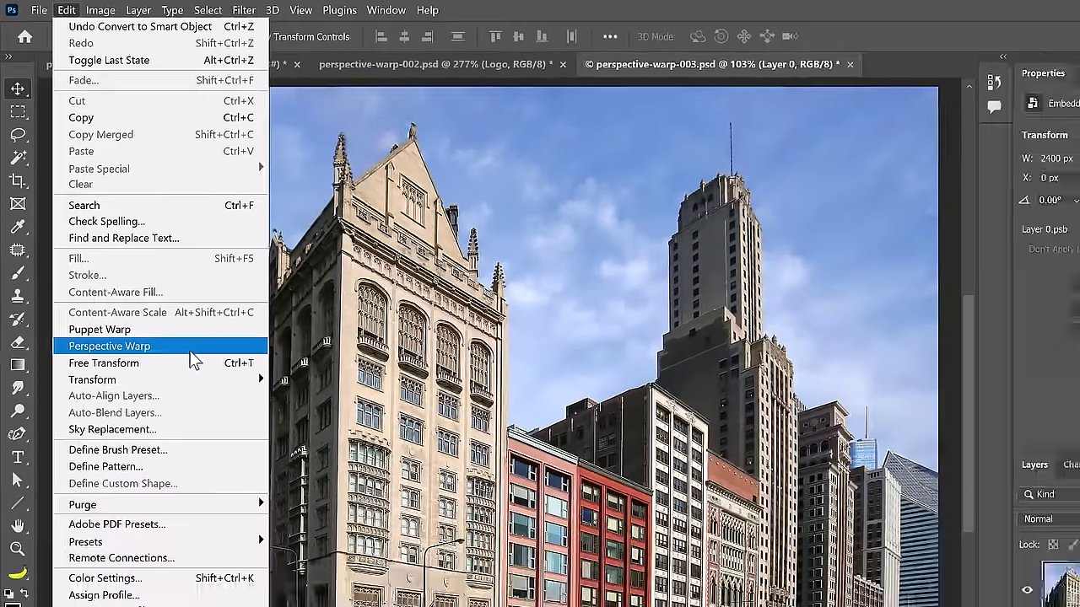
click(297, 544)
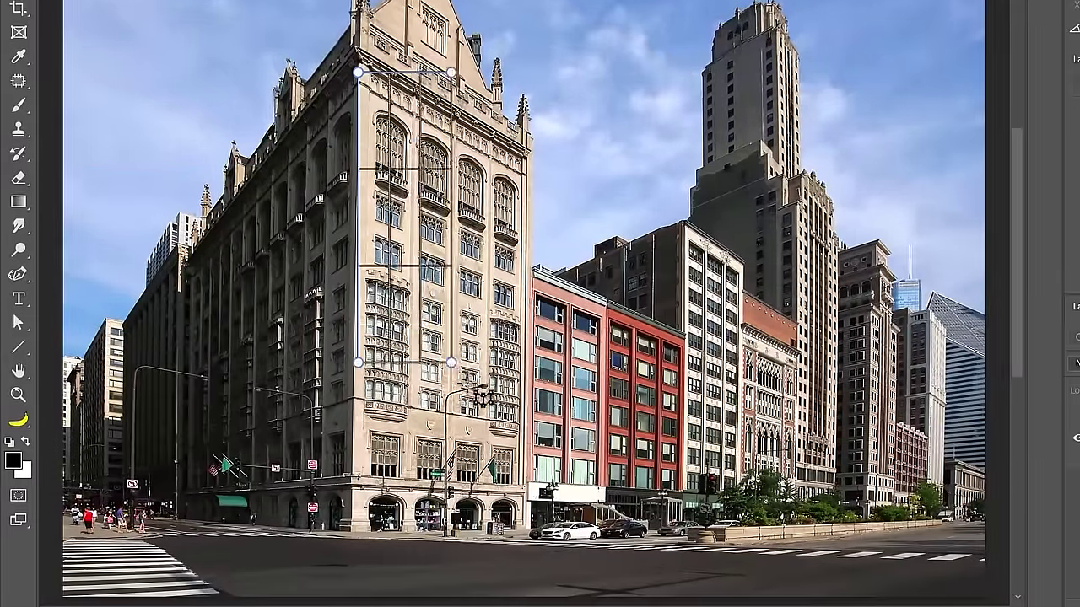
Fit the plane's corners to the tan building's front facade so its edges follow the window rows and vertical walls.
drag(278, 181, 408, 472)
drag(359, 447, 352, 403)
drag(527, 447, 521, 425)
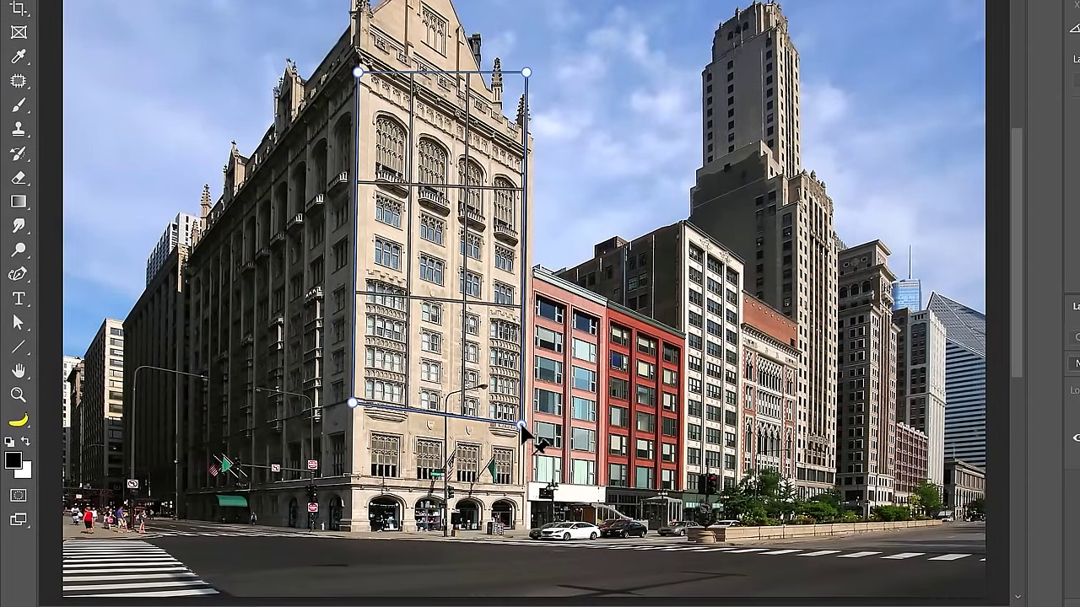
drag(527, 73, 517, 156)
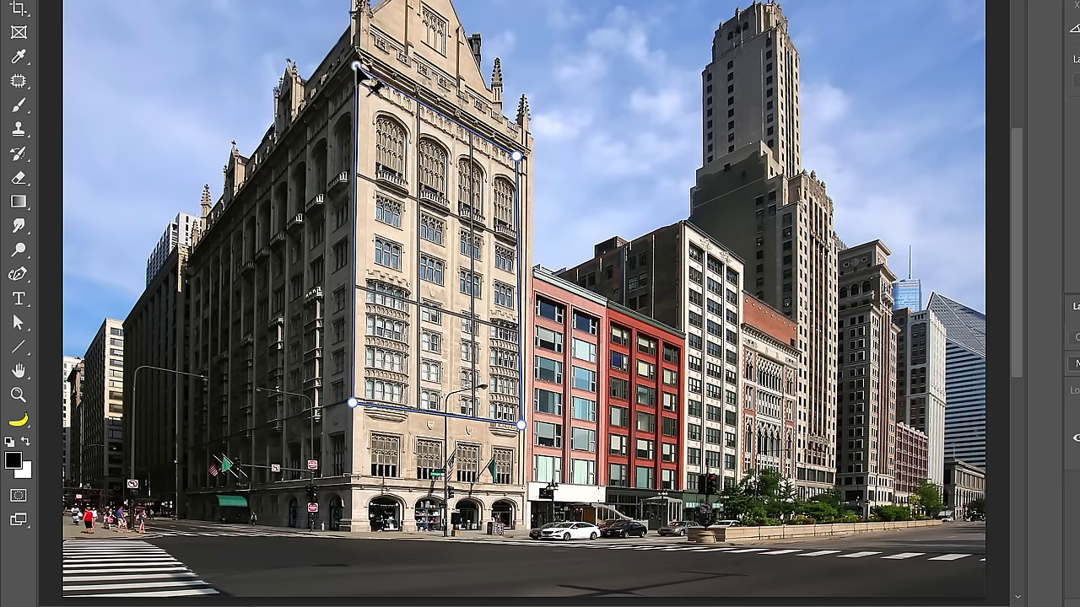
Extend the front plane along the street to the photo's far edge and stretch it above and below the buildings, keeping its perspective.
drag(520, 378, 928, 435)
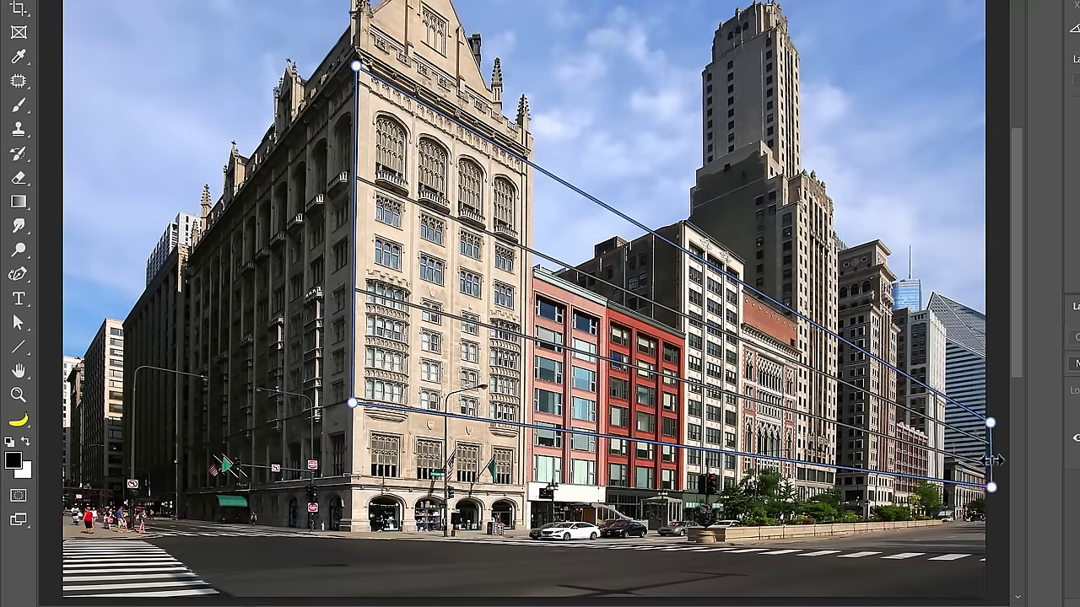
drag(994, 426, 991, 429)
drag(617, 439, 624, 485)
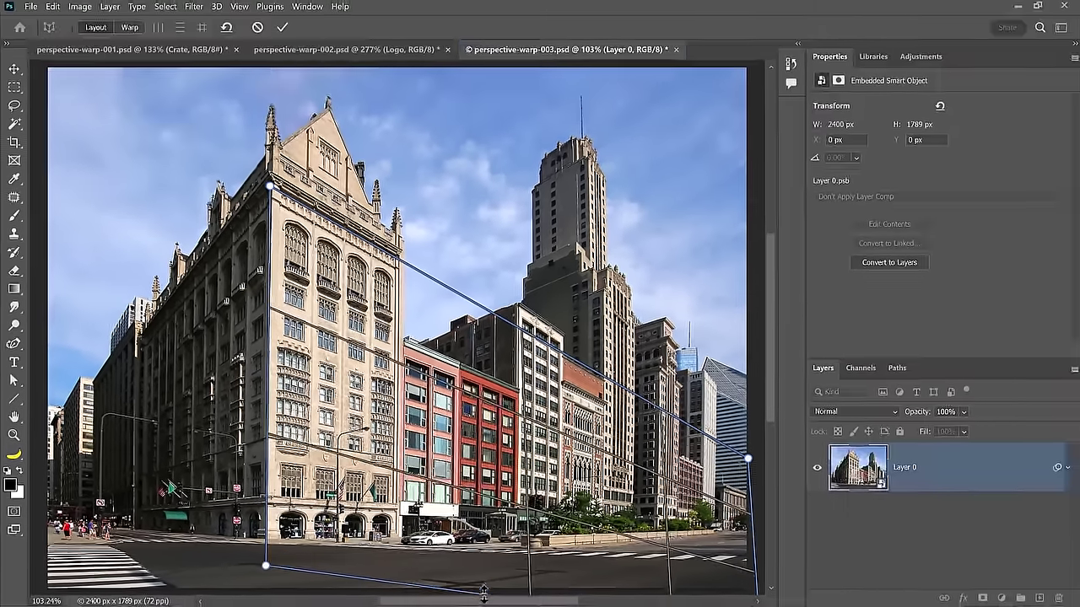
drag(484, 593, 328, 603)
key(space)
key(shift)
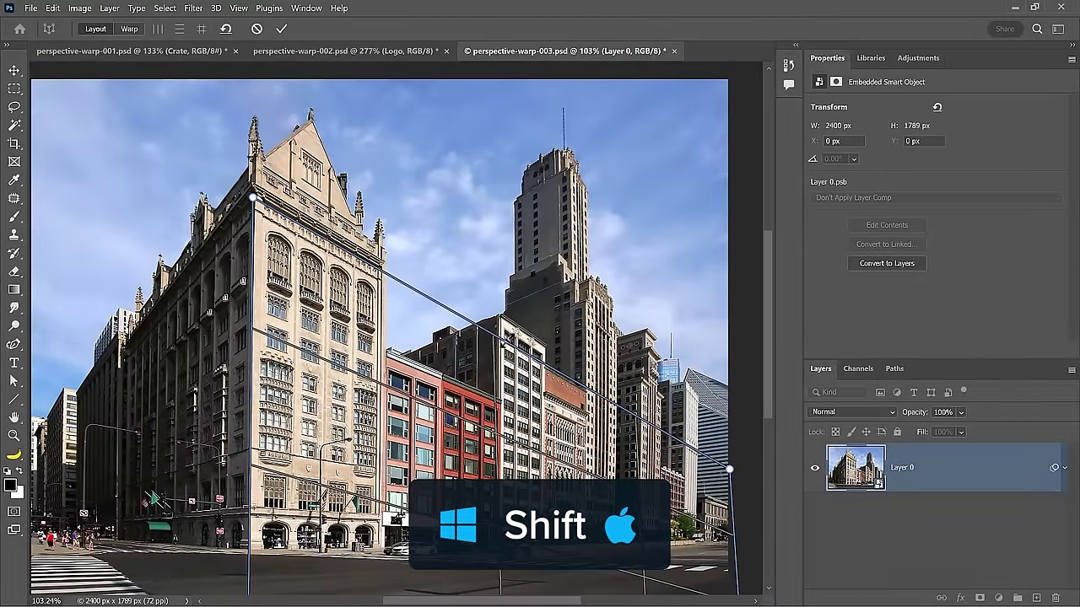
drag(506, 341, 582, 72)
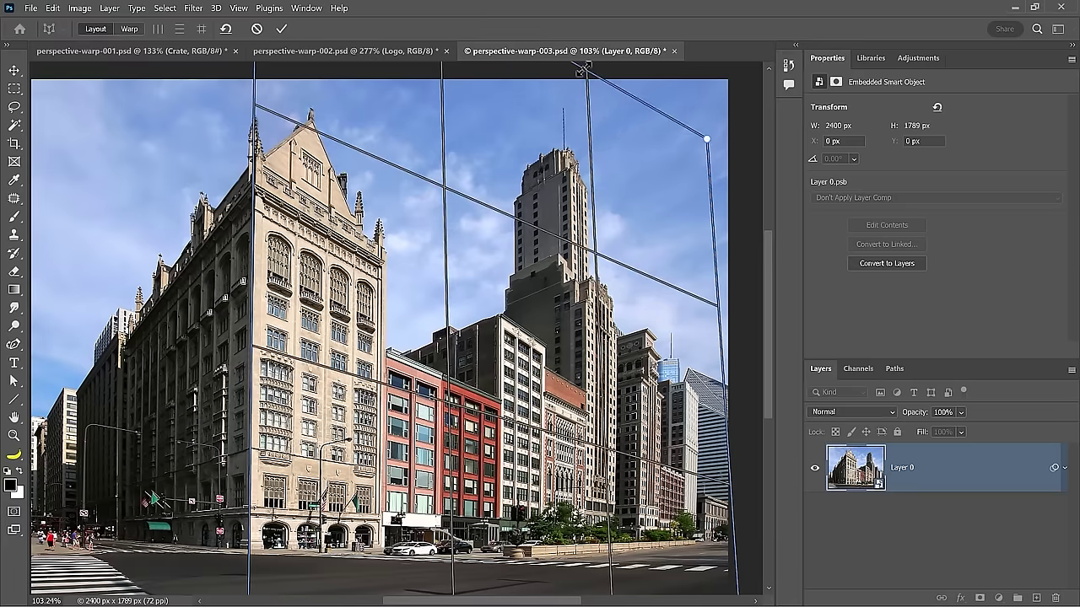
drag(712, 290, 715, 316)
Add a second, adjoining plane over the tan building's shaded side facade and align its outer corners with the street's perspective.
drag(348, 369, 486, 311)
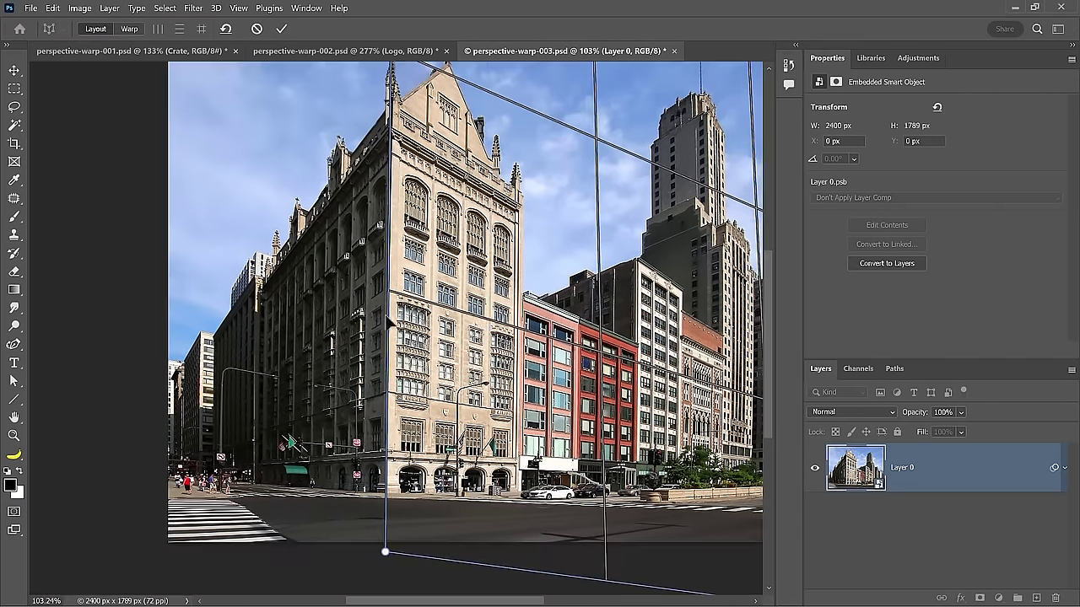
scroll(346, 523, down, 3)
drag(336, 505, 245, 101)
drag(246, 516, 187, 533)
drag(233, 108, 198, 282)
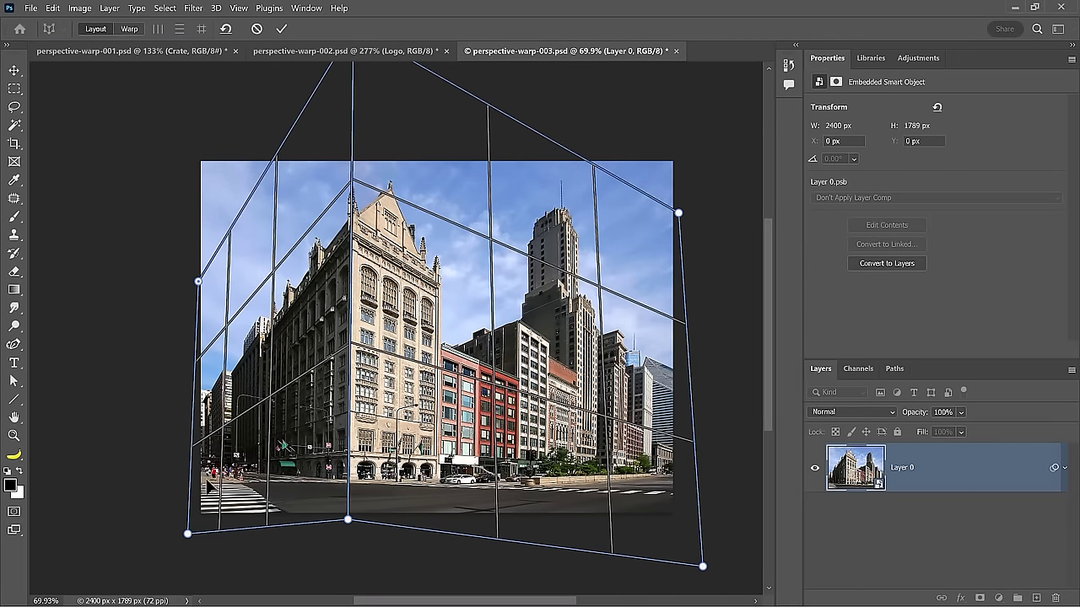
In Warp mode, straighten the planes' shared edge vertically and move the building corner to the right to change the viewpoint.
key(w)
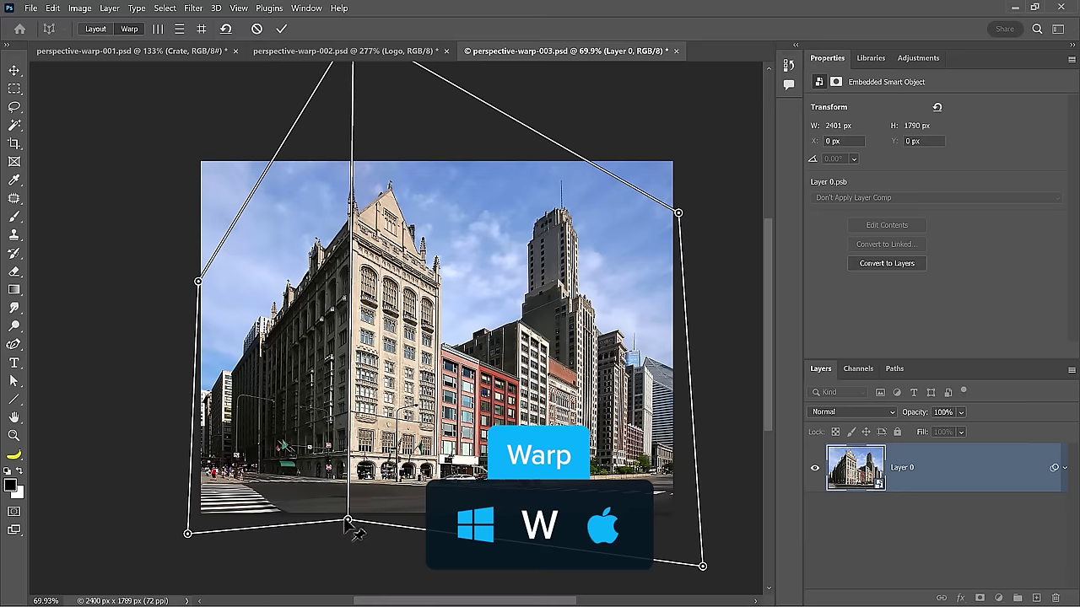
shift+click(350, 478)
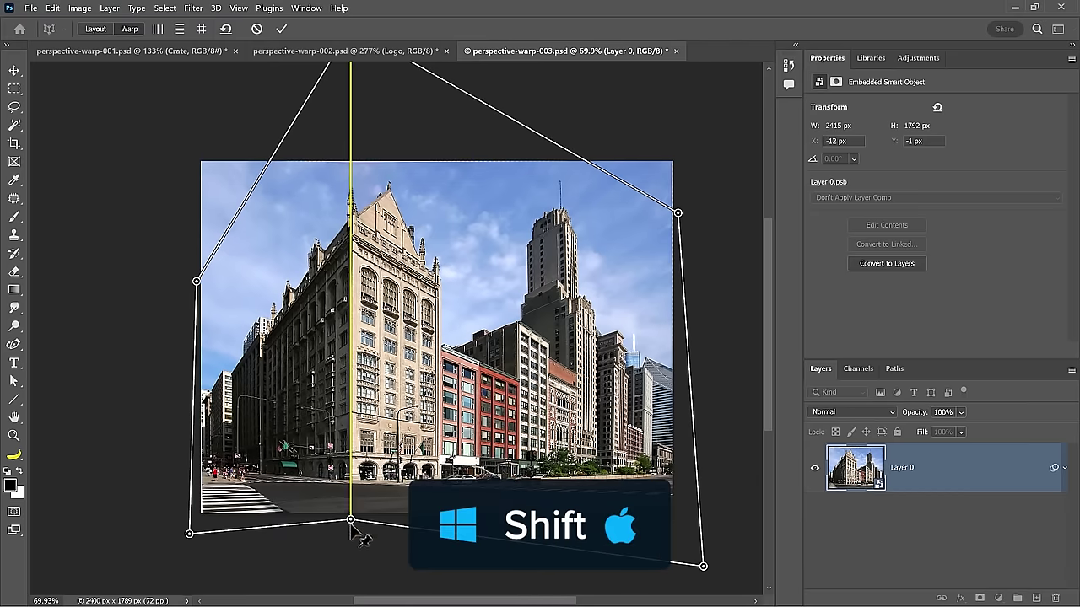
drag(350, 521, 563, 528)
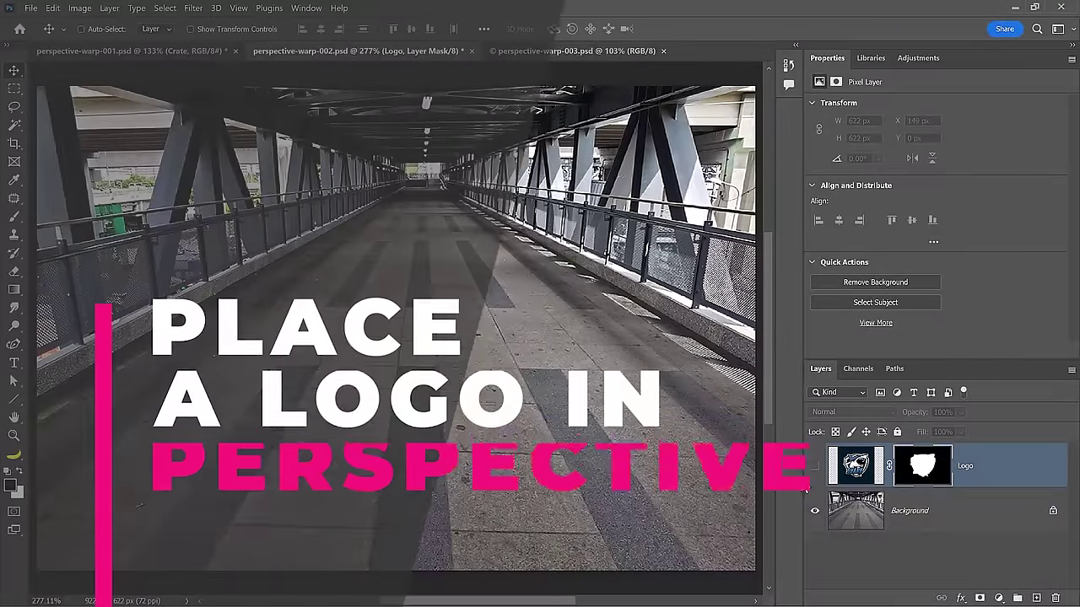
In perspective-warp-002.psd, make the Logo layer visible and convert it to a Smart Object.
click(814, 466)
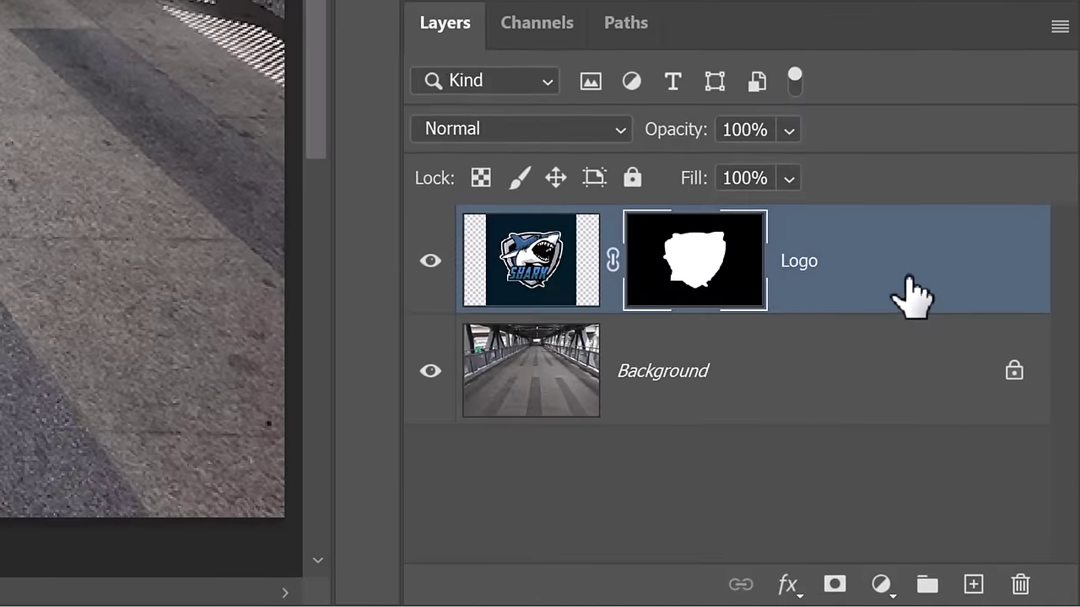
right_click(1009, 474)
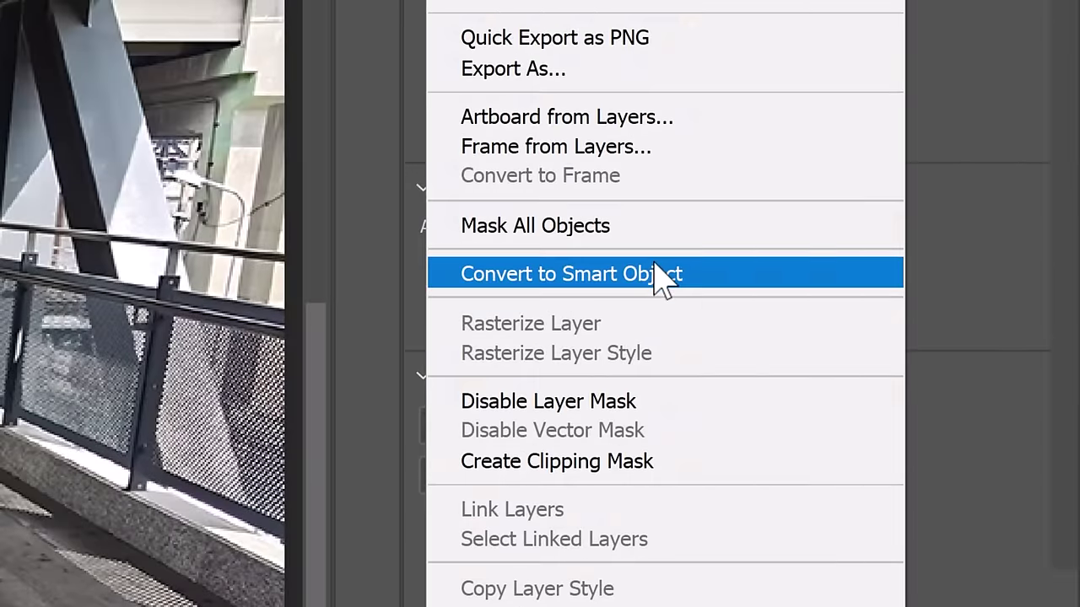
click(658, 275)
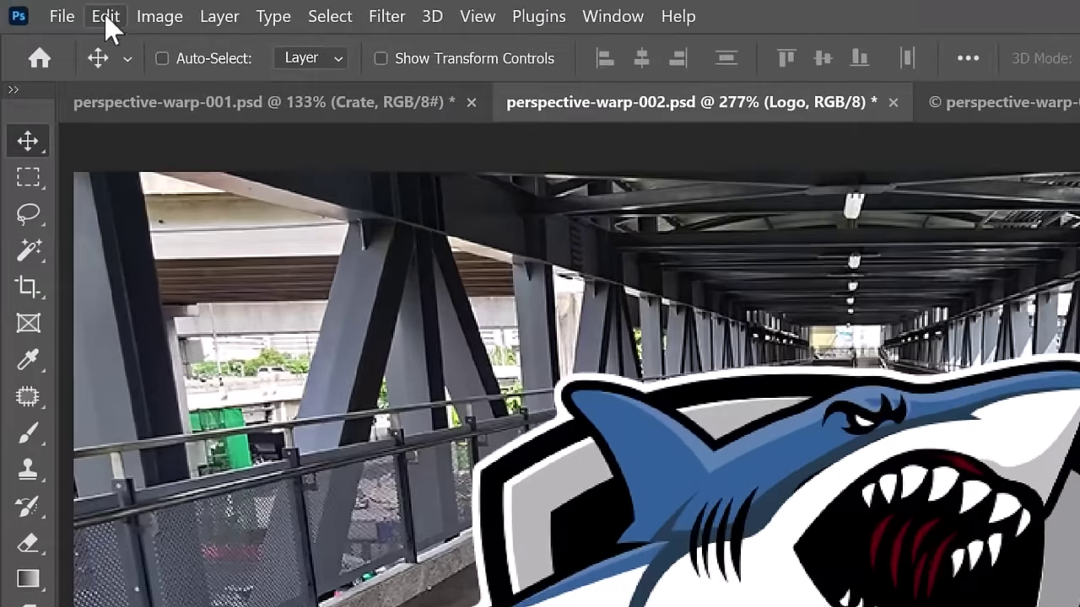
Start Perspective Warp on the Logo layer, lay one plane around the whole shark emblem, and switch to Warp mode.
click(52, 8)
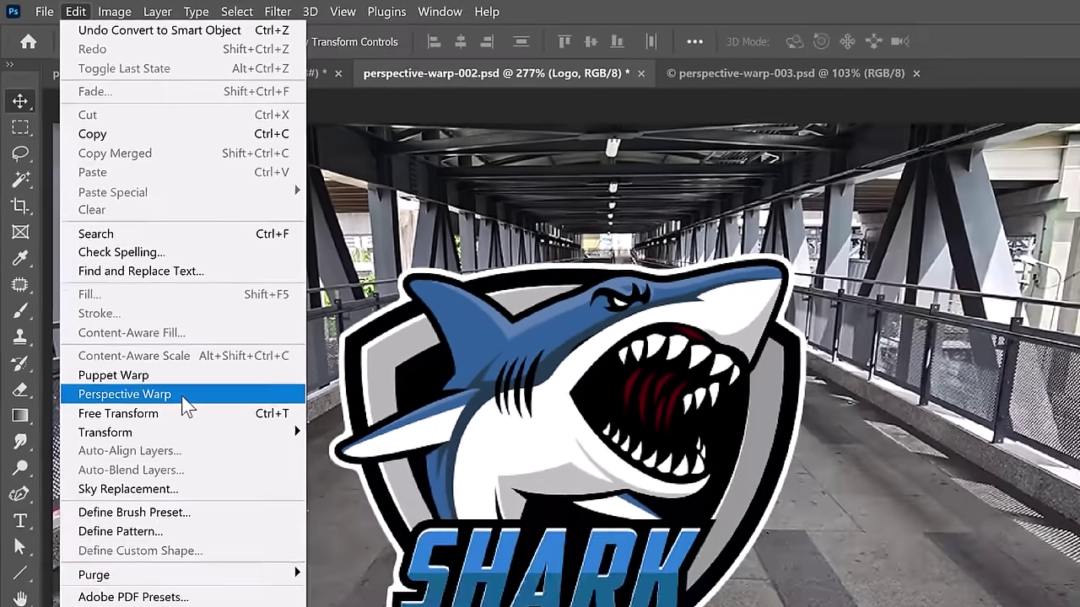
click(137, 550)
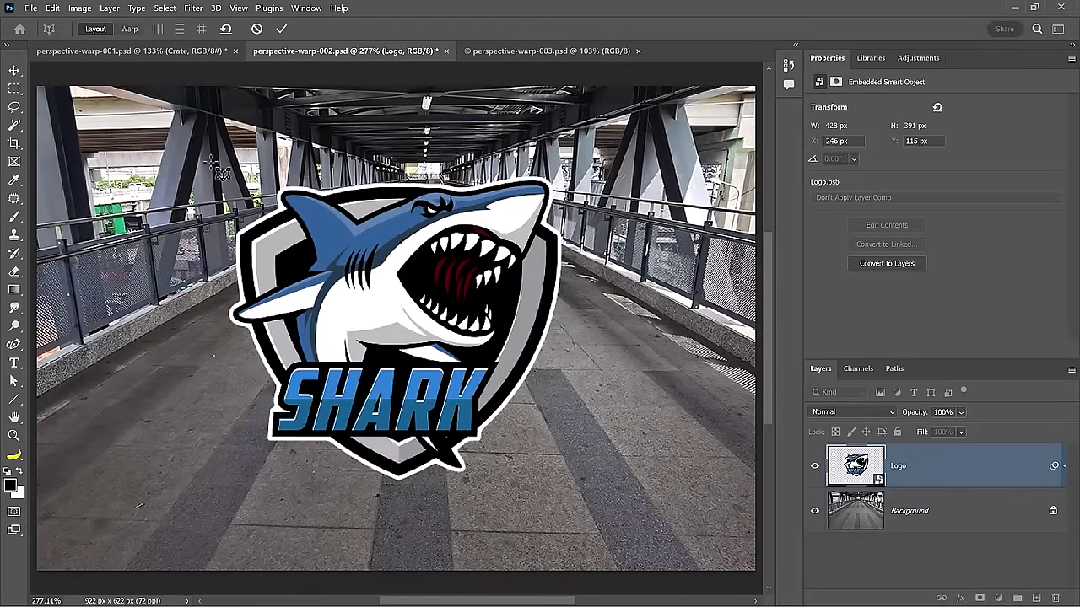
drag(211, 163, 578, 490)
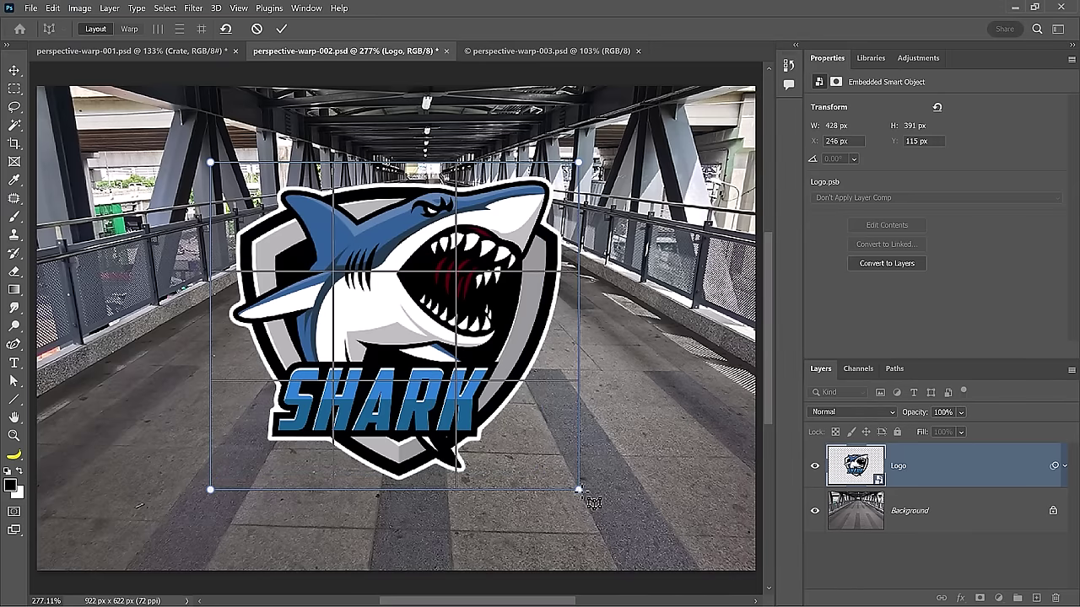
key(w)
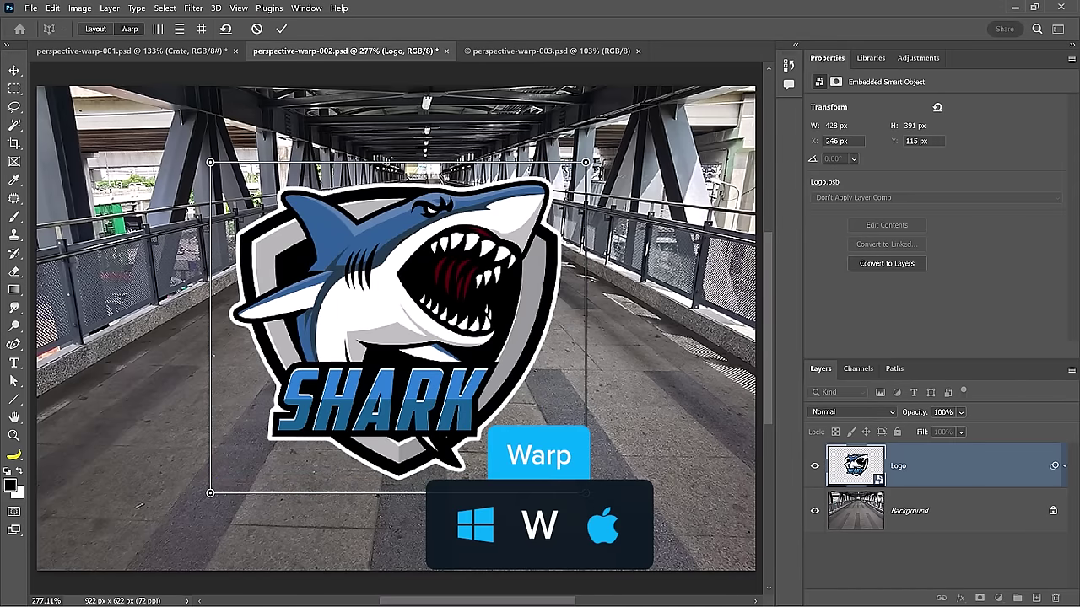
Move the plane's four corners to lay the logo on the walkway floor and straighten the near edge horizontally.
drag(211, 163, 360, 260)
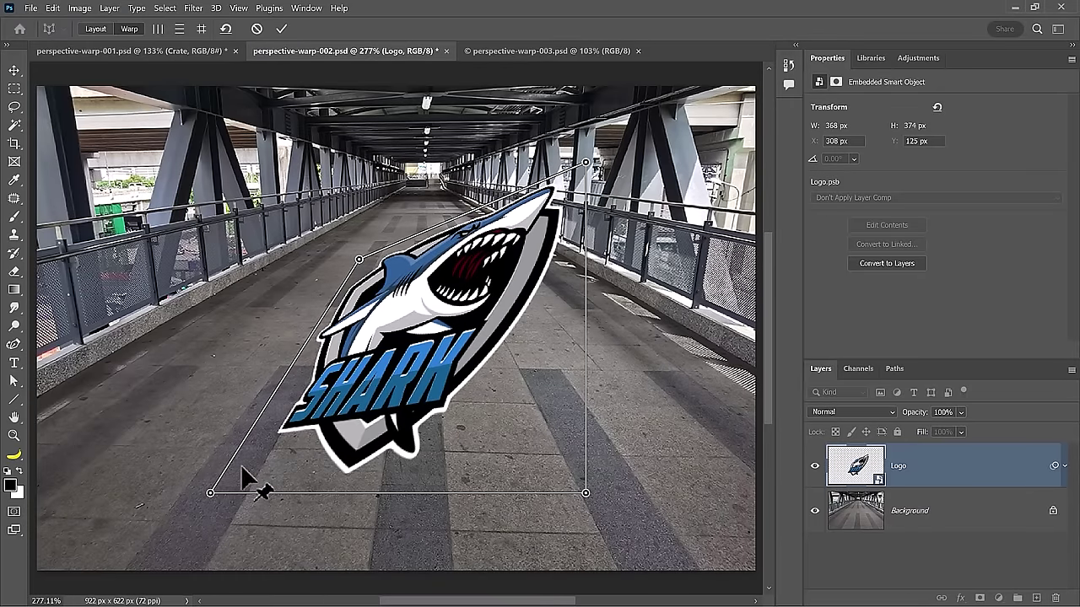
drag(211, 498, 192, 481)
drag(586, 162, 477, 252)
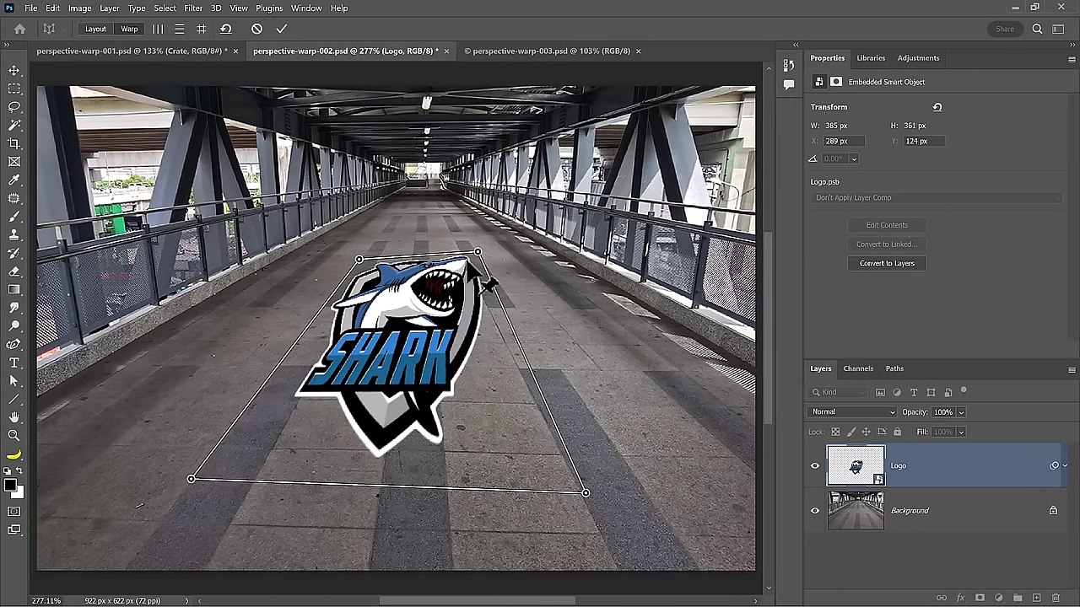
drag(545, 465, 643, 499)
shift+click(629, 480)
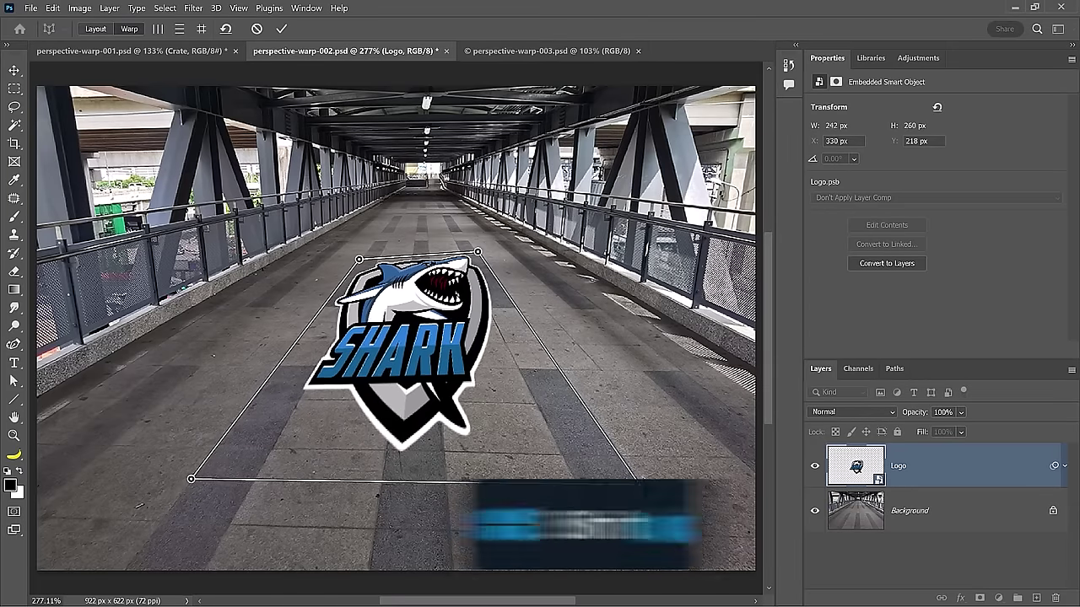
shift+click(450, 479)
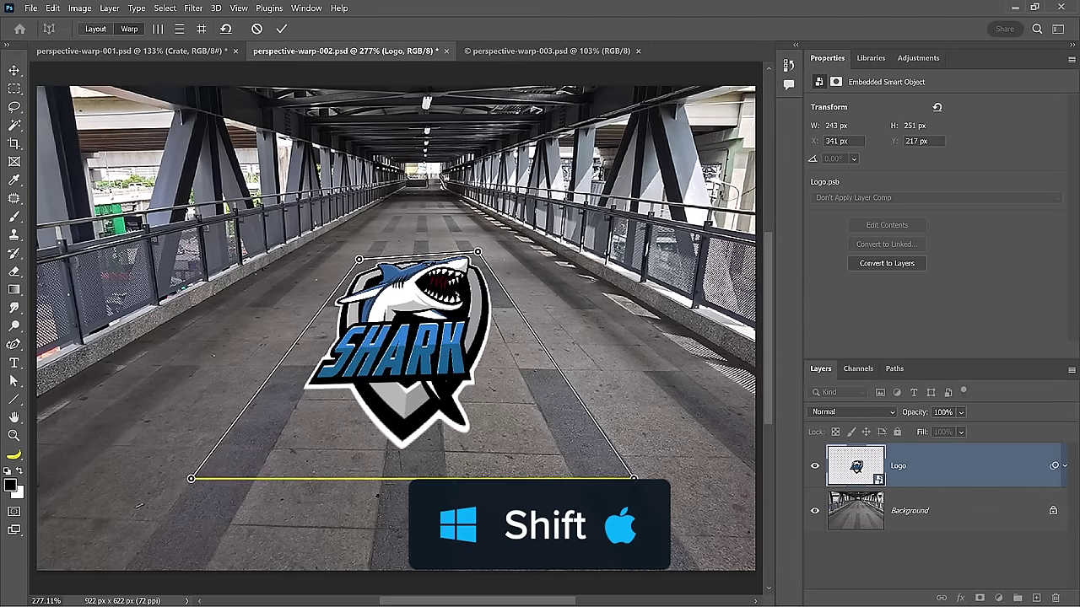
Flatten the logo by raising its near edge and leveling the far edge lower, and adjust the corners to match the floor tiles.
drag(634, 479, 586, 411)
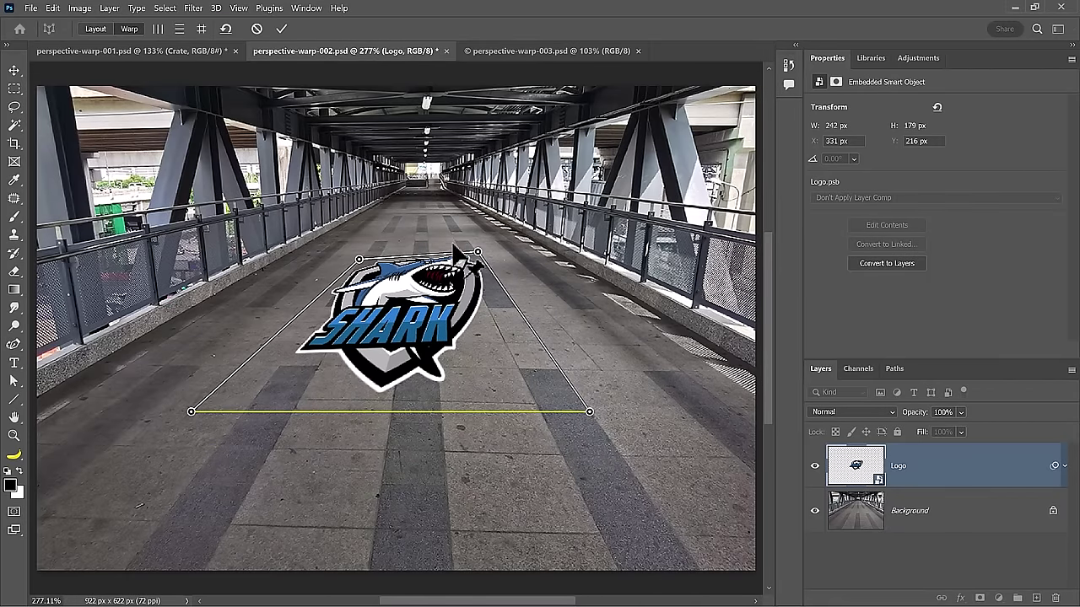
drag(477, 251, 478, 275)
key(shift)
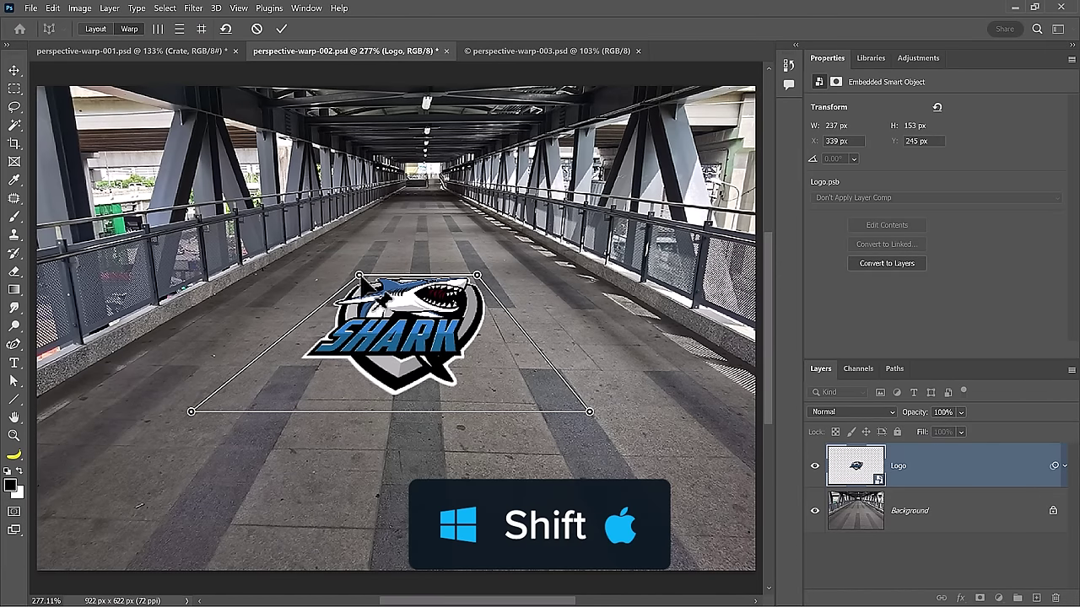
drag(360, 275, 353, 275)
drag(192, 411, 257, 399)
drag(579, 422, 571, 387)
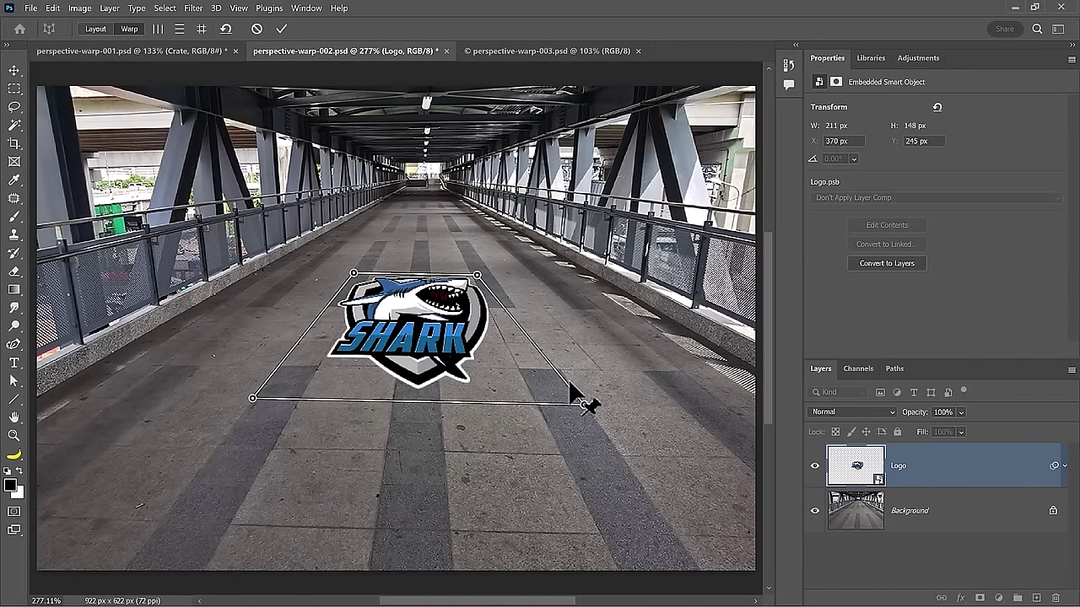
drag(477, 275, 495, 275)
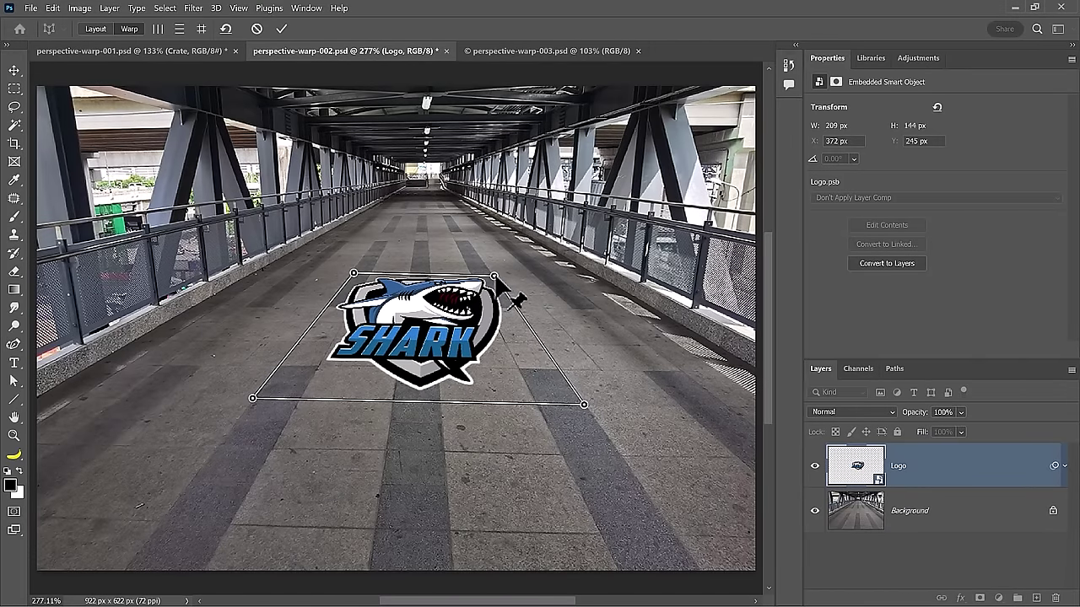
Apply the Perspective Warp and set the Logo layer's blend mode to Soft Light.
key(Return)
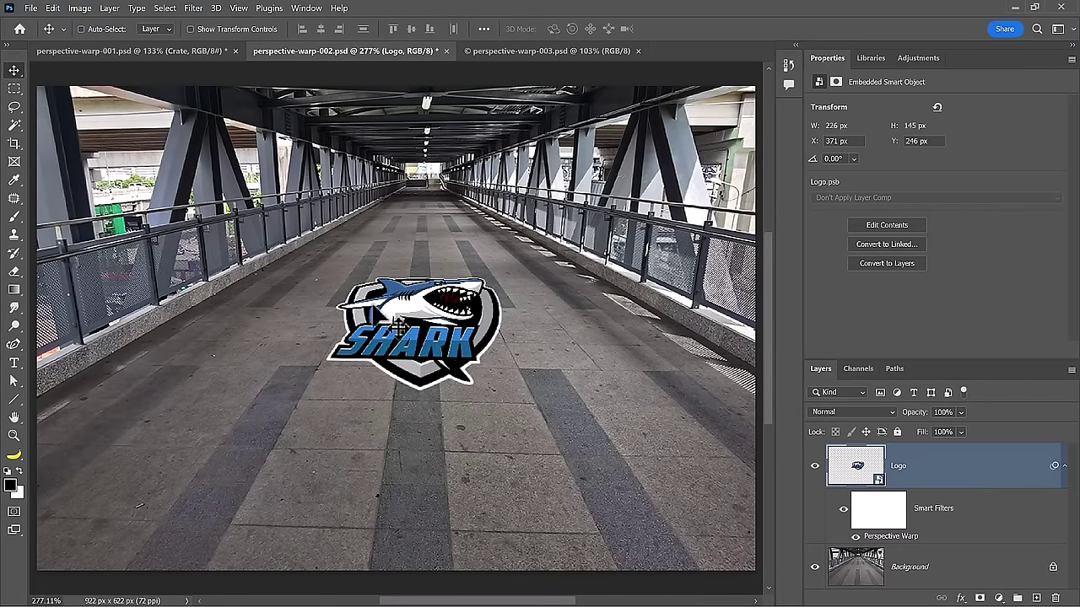
click(835, 412)
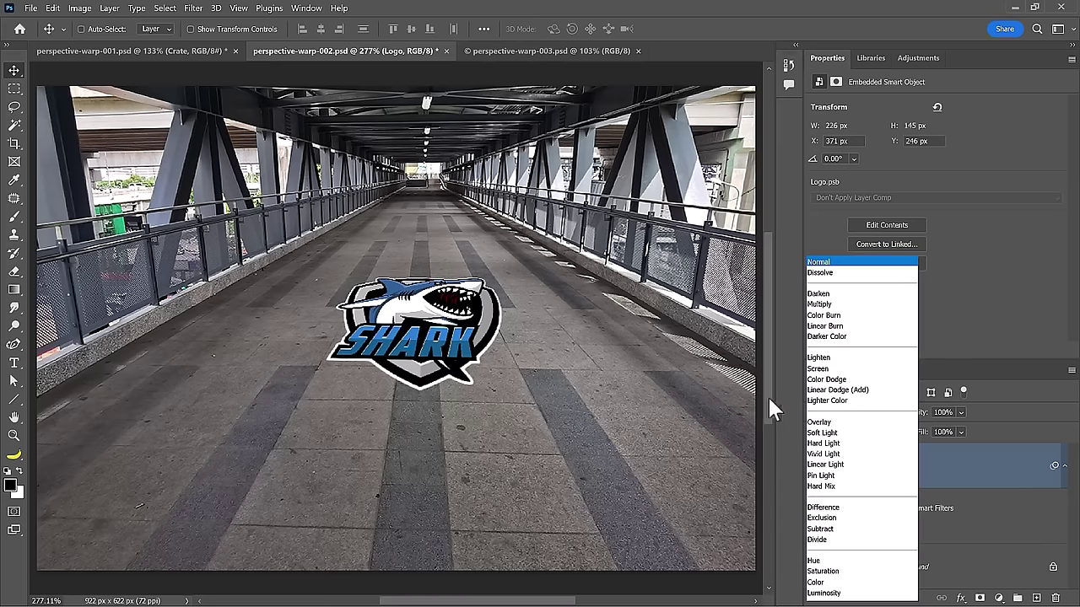
click(820, 433)
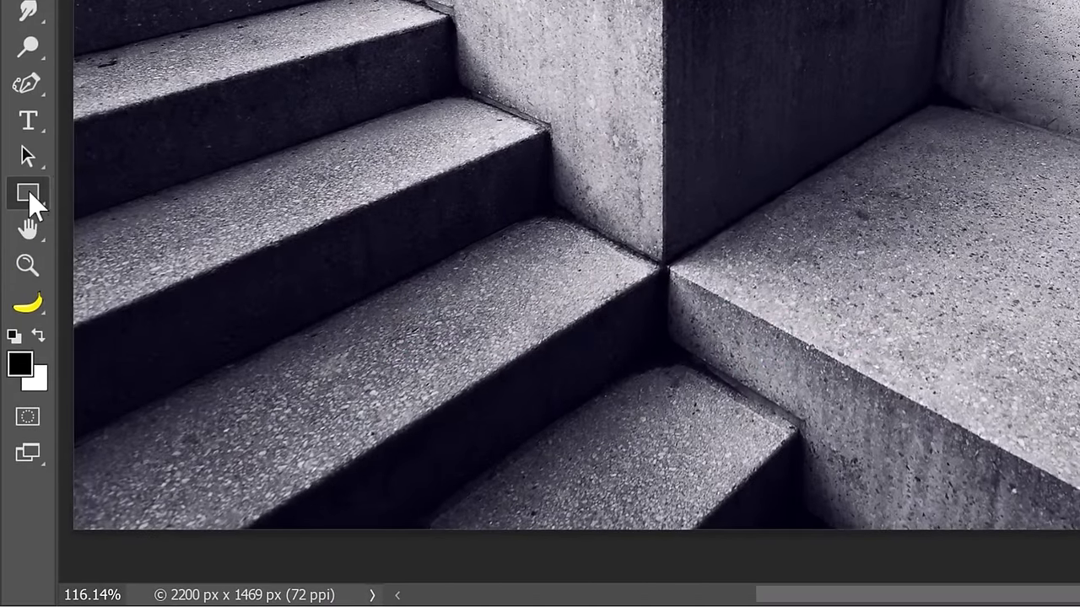
In Steps.jpg, draw a black rectangle shape about 650 by 497 px over the wall and large step with the Rectangle tool.
right_click(31, 192)
click(262, 189)
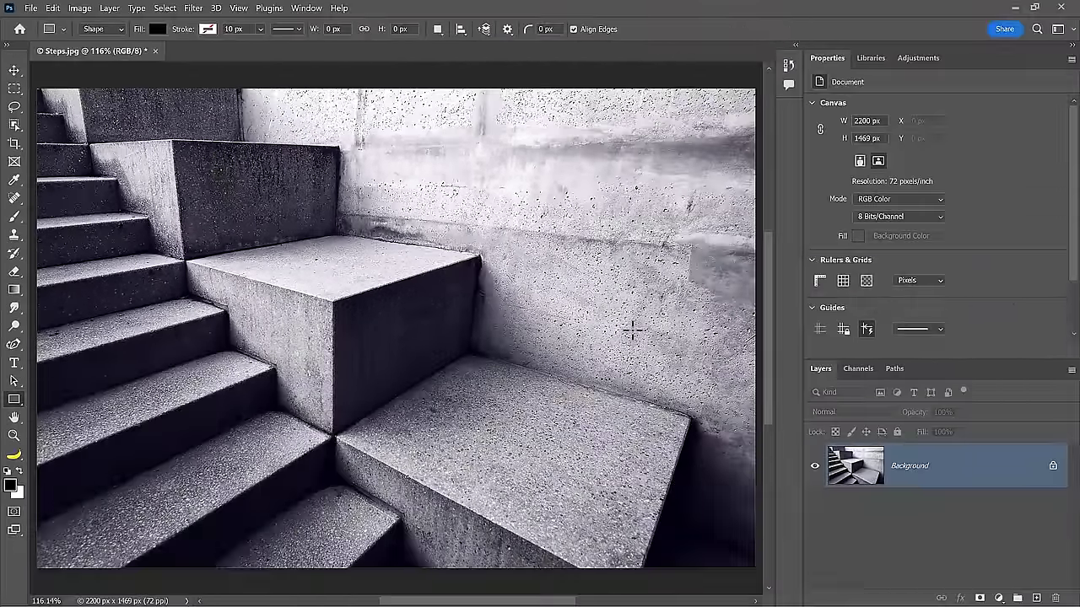
drag(665, 289, 490, 416)
Duplicate the black rectangle flush against its left side and fill the copy with white.
key(v)
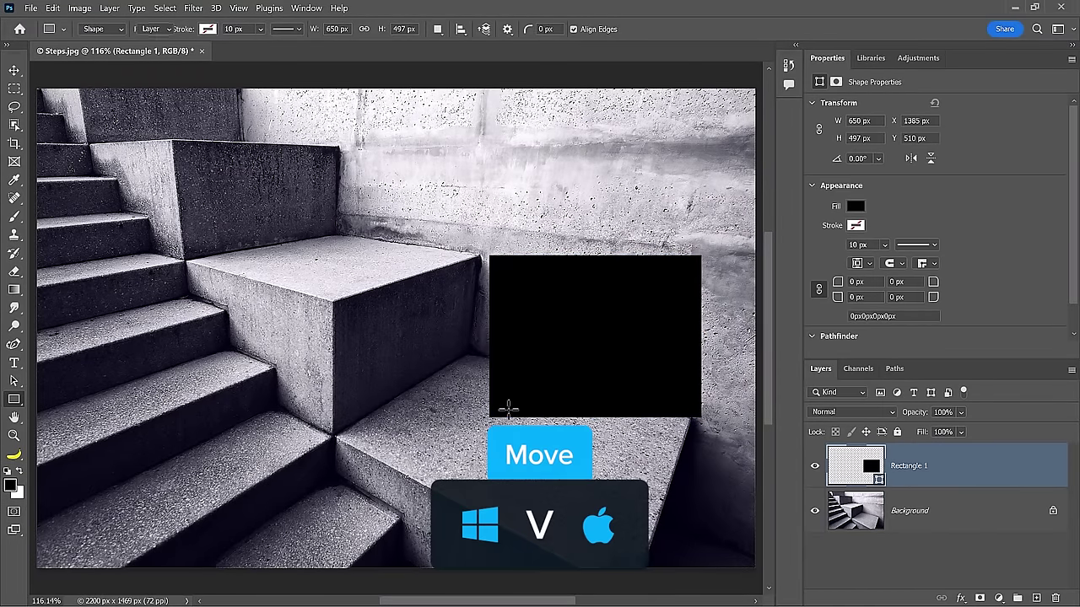
drag(585, 380, 425, 394)
double_click(853, 477)
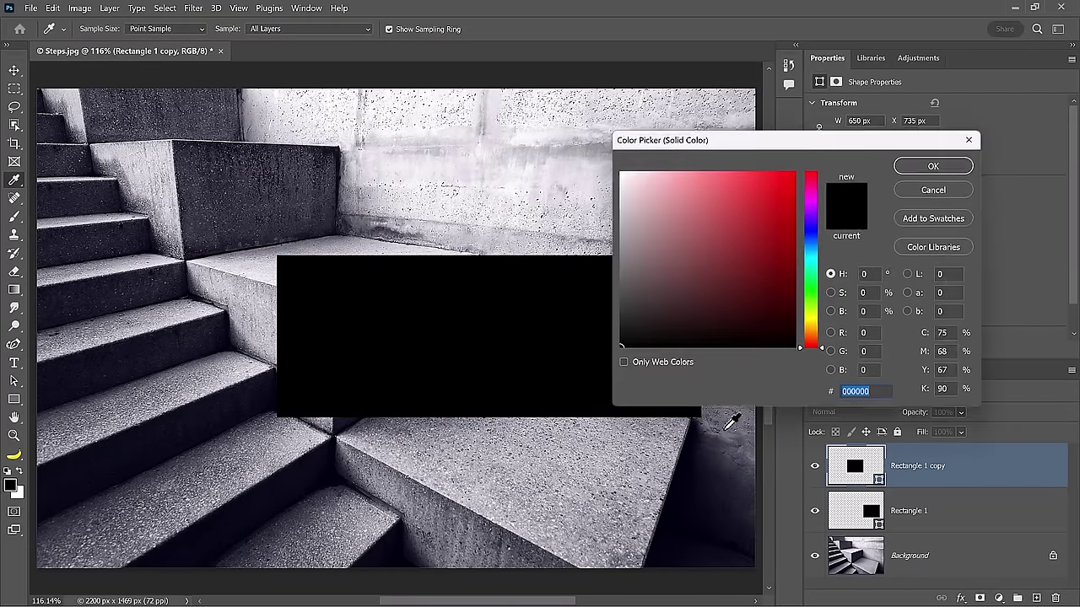
drag(631, 215, 619, 173)
click(928, 165)
Narrow the white rectangle from its outer edge to about half the black one's width and select both rectangle layers.
key(ctrl+t)
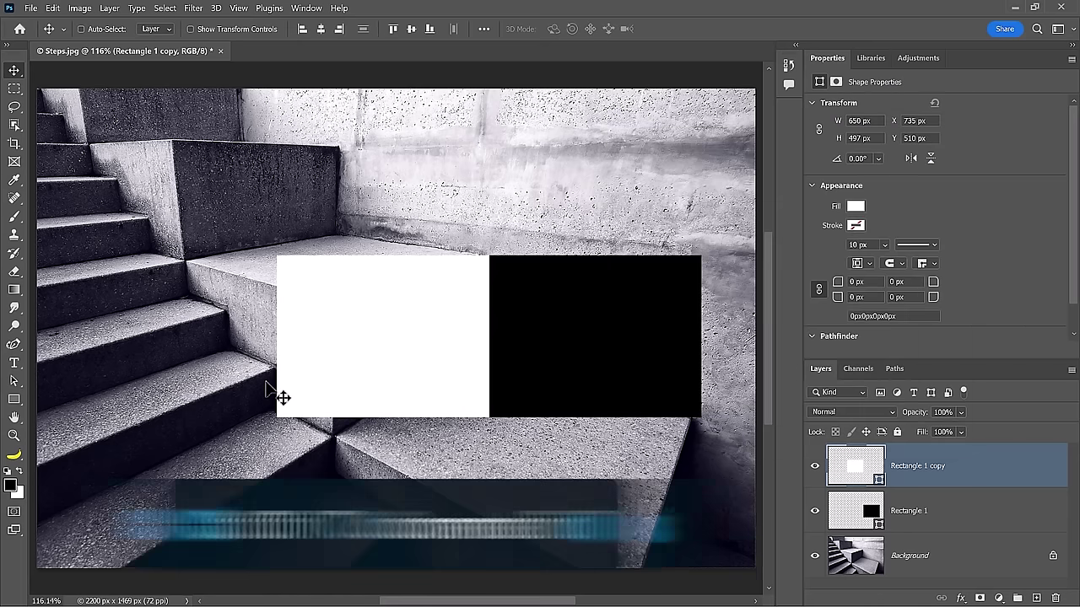
drag(279, 338, 377, 346)
key(Return)
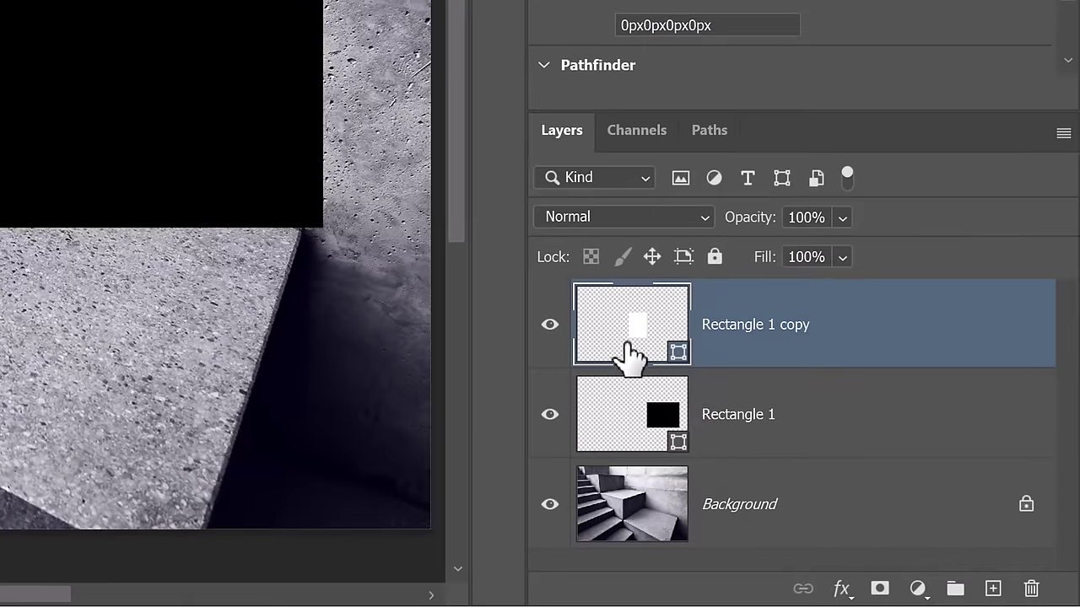
shift+click(801, 426)
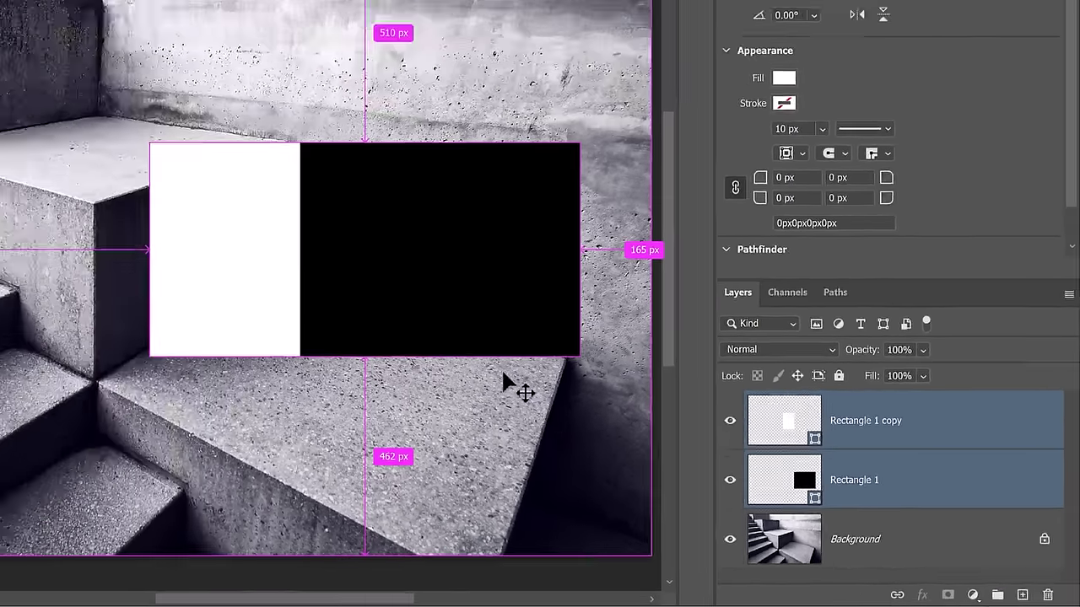
Duplicate the white and black rectangles flush against the originals' left side and convert all four rectangle layers into one Smart Object.
key(ctrl+j)
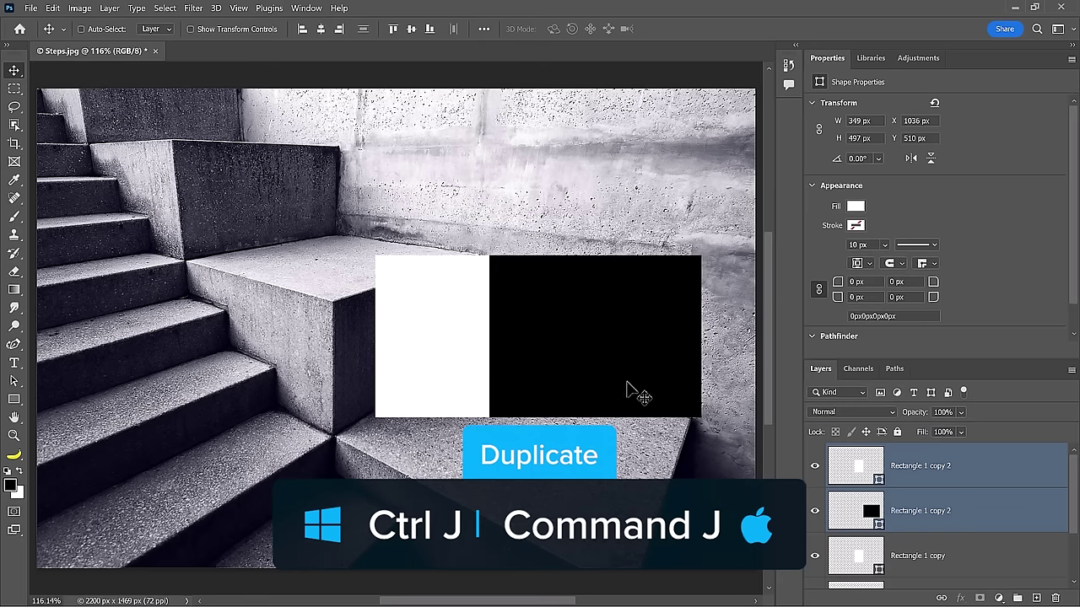
drag(627, 382, 300, 408)
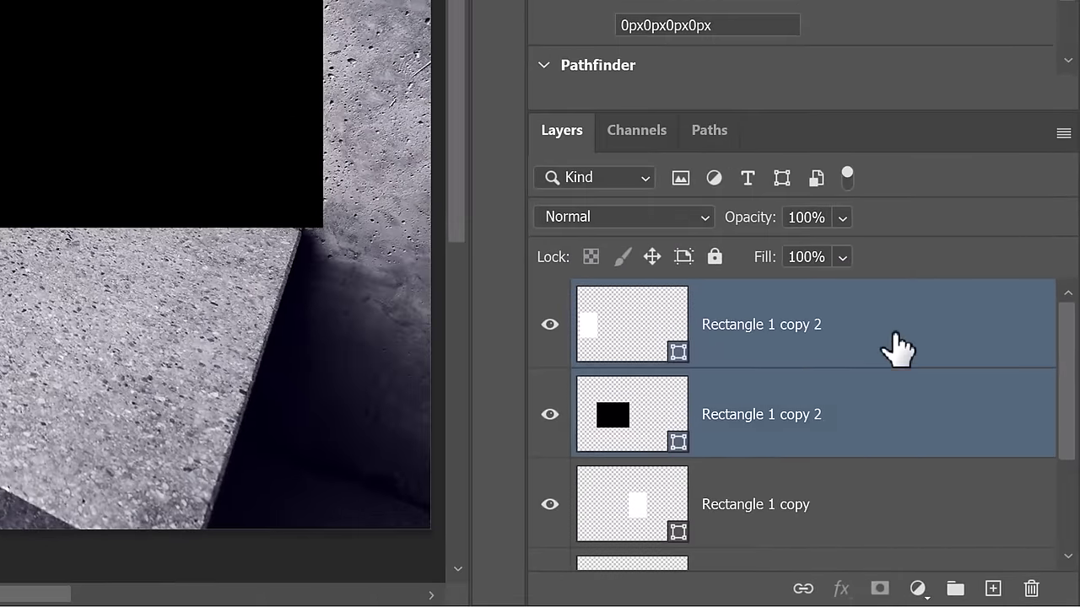
click(989, 476)
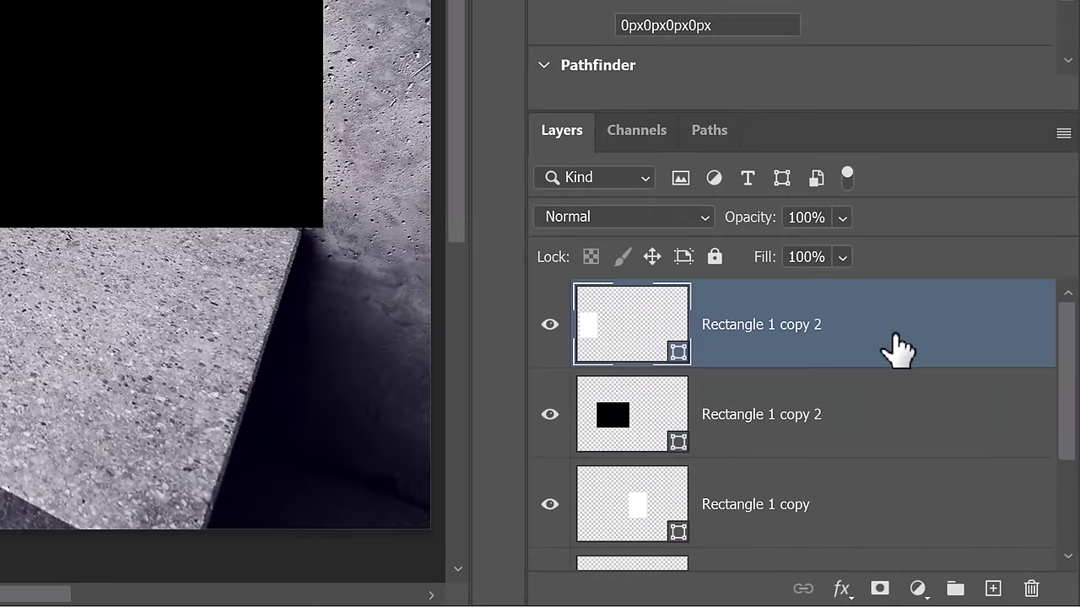
scroll(894, 349, down, 3)
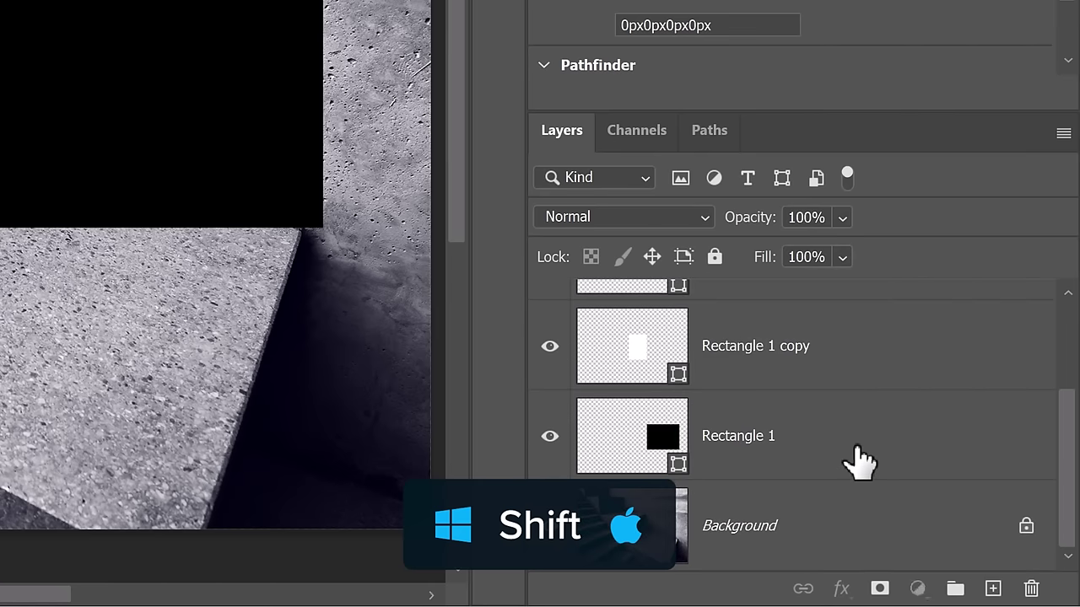
shift+click(858, 460)
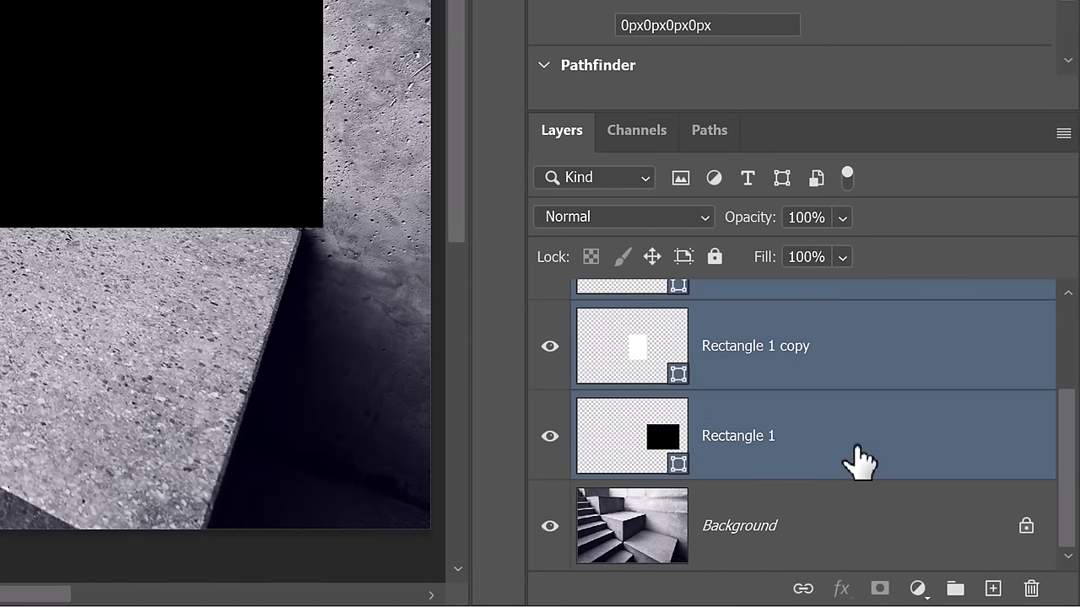
right_click(858, 460)
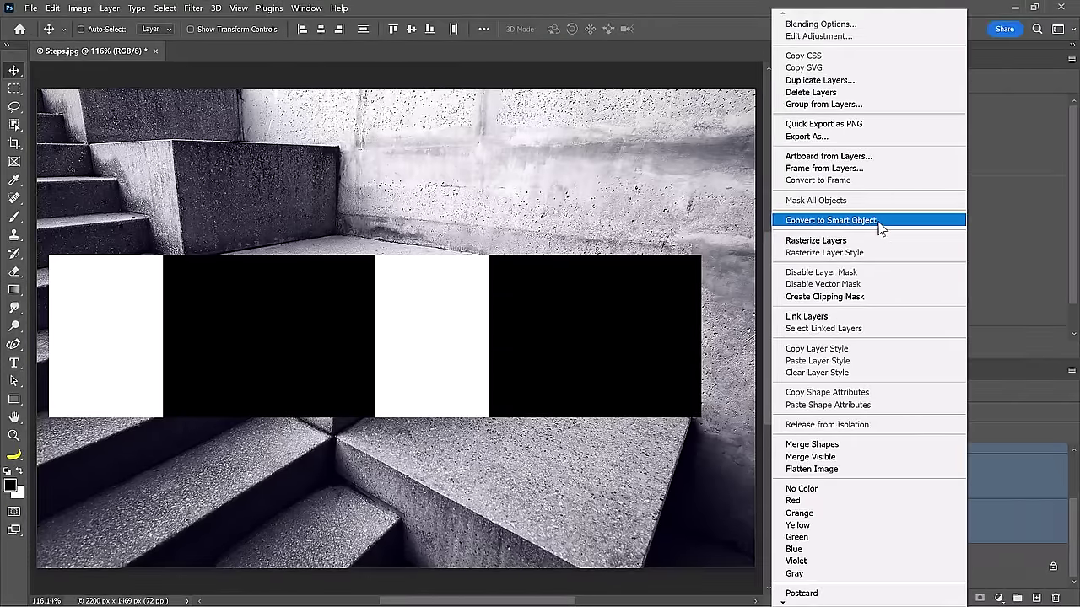
click(880, 221)
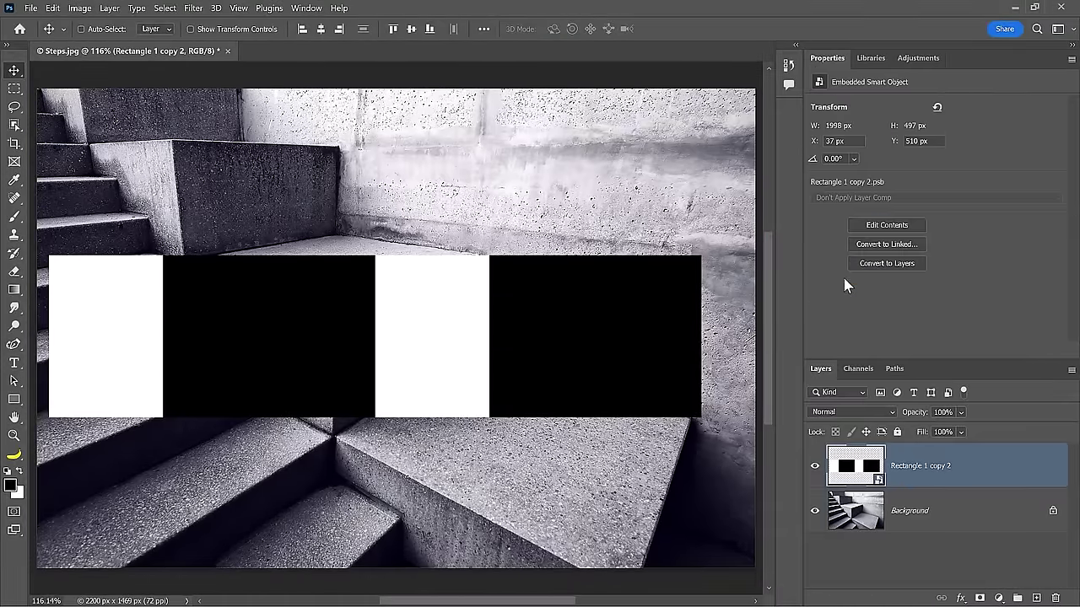
Shift the Smart Object slightly down and right, and lay out four connected Perspective Warp planes, one over each white and black rectangle.
drag(350, 372, 373, 376)
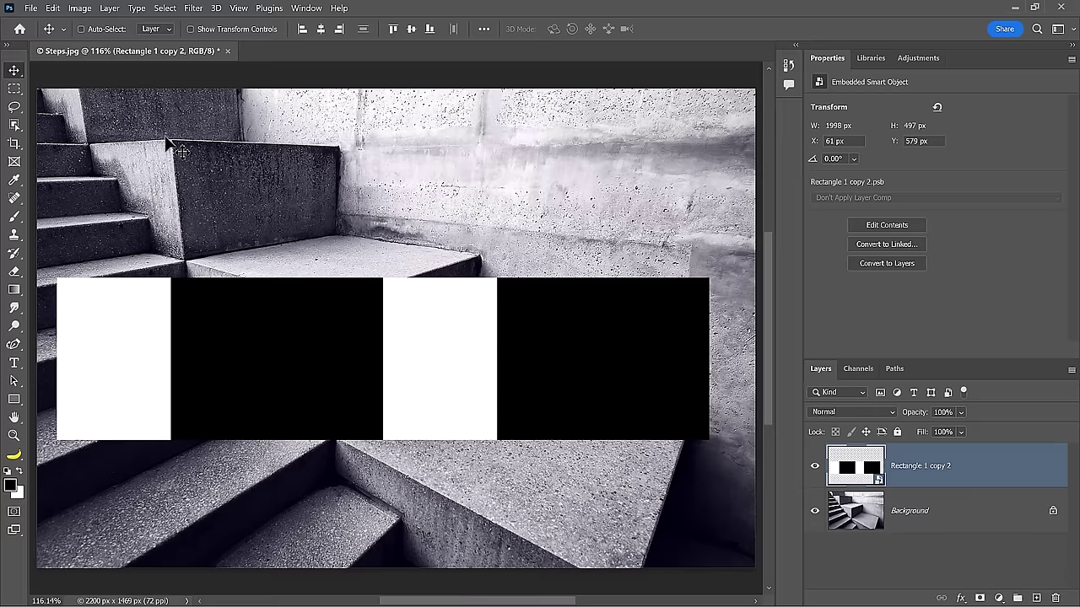
click(53, 9)
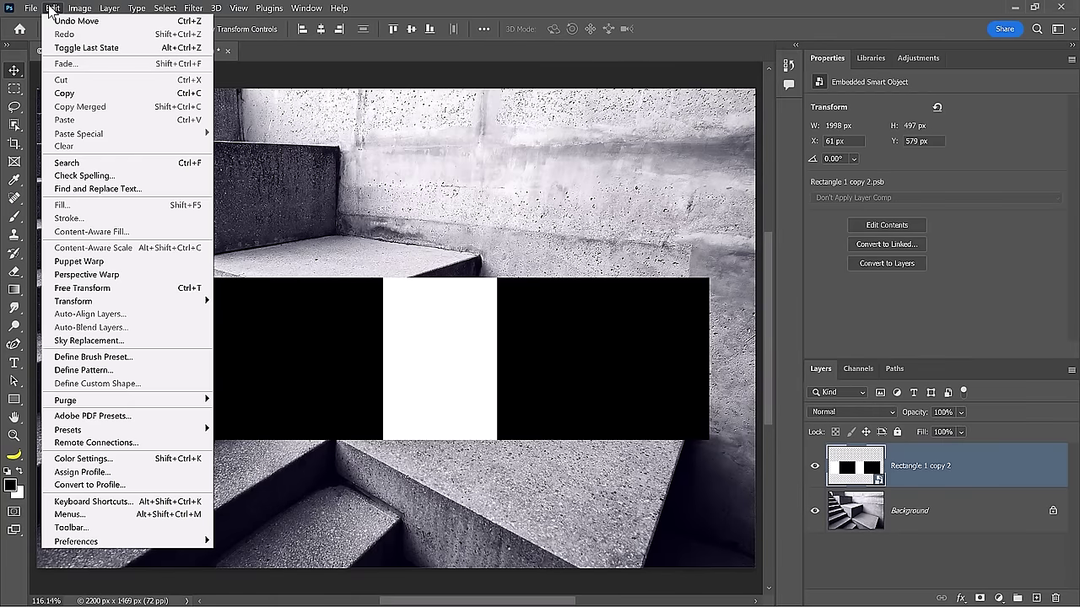
click(100, 275)
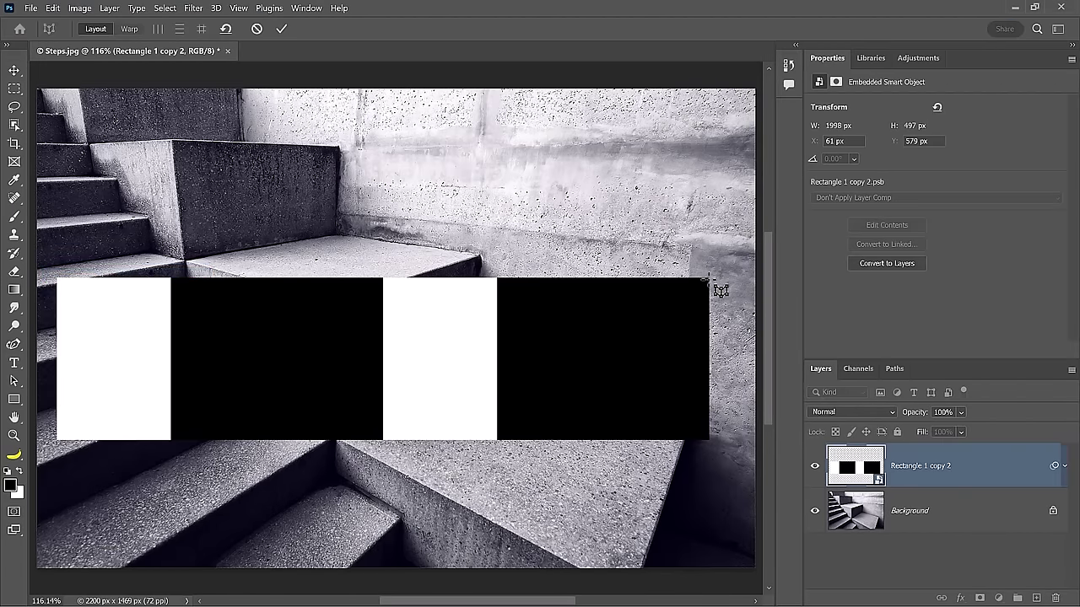
drag(719, 290, 509, 451)
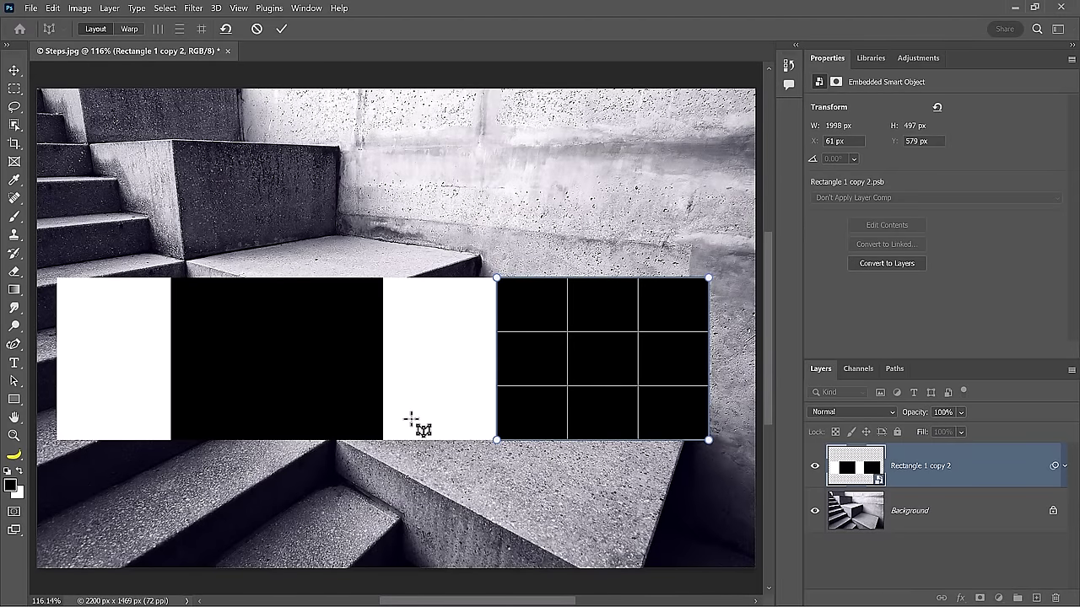
drag(385, 437, 498, 280)
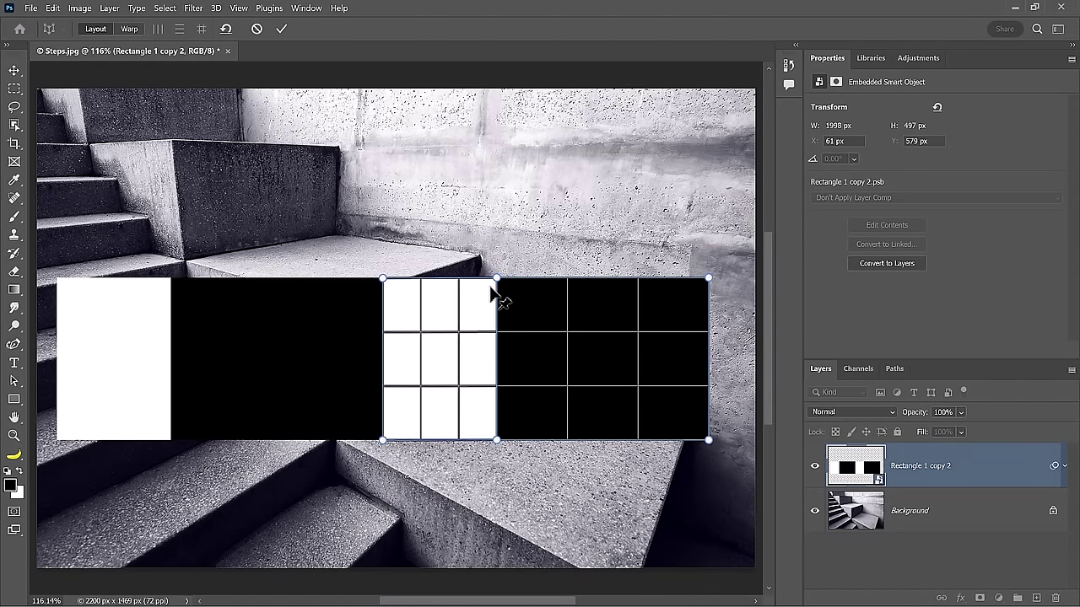
drag(171, 440, 388, 285)
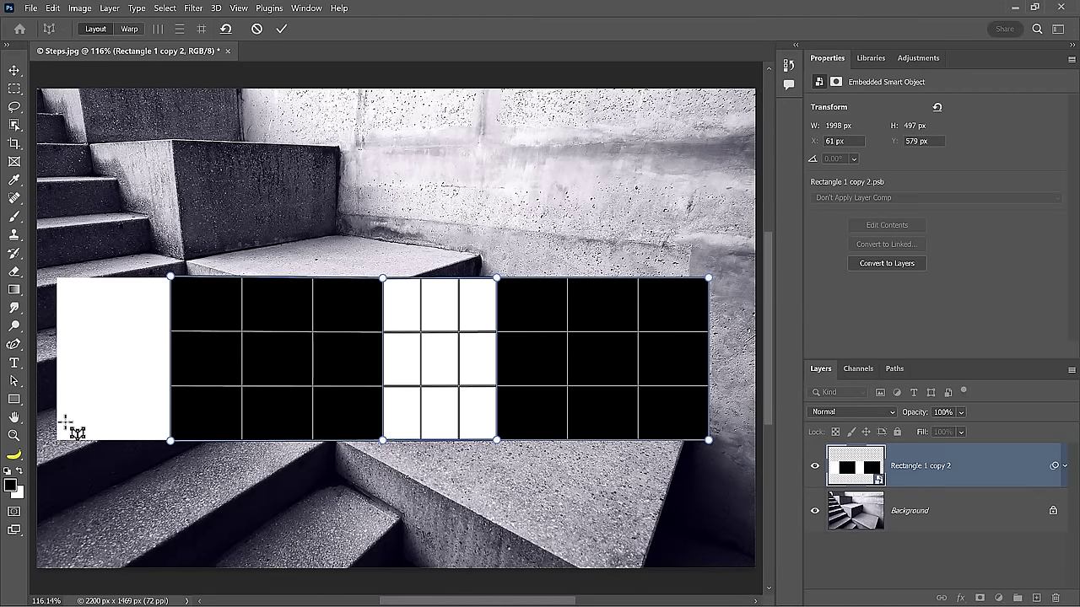
drag(58, 438, 175, 288)
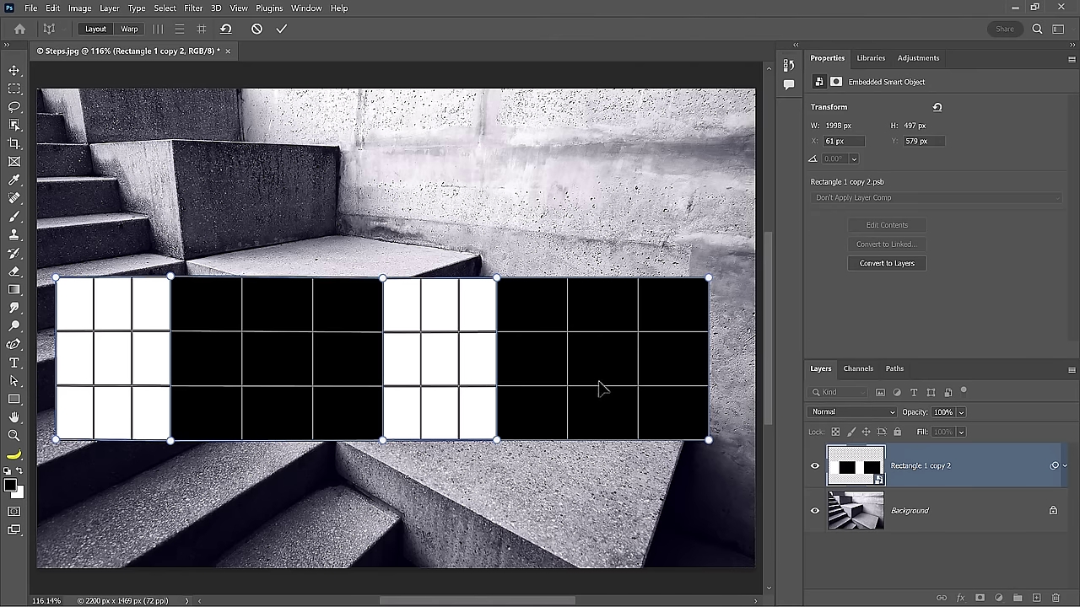
In Warp mode, roughly pull the end planes' corners onto the lowest large step and the uppermost block's front face.
key(w)
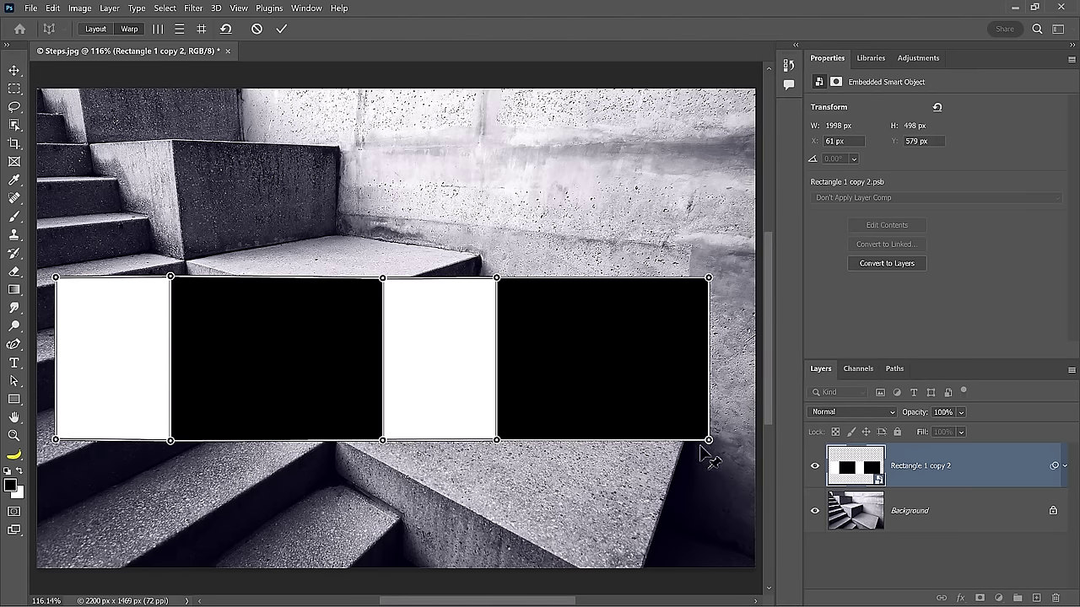
drag(707, 441, 622, 577)
drag(709, 277, 694, 414)
drag(390, 281, 399, 315)
drag(169, 278, 314, 140)
drag(63, 438, 140, 212)
drag(174, 140, 173, 141)
drag(322, 137, 341, 146)
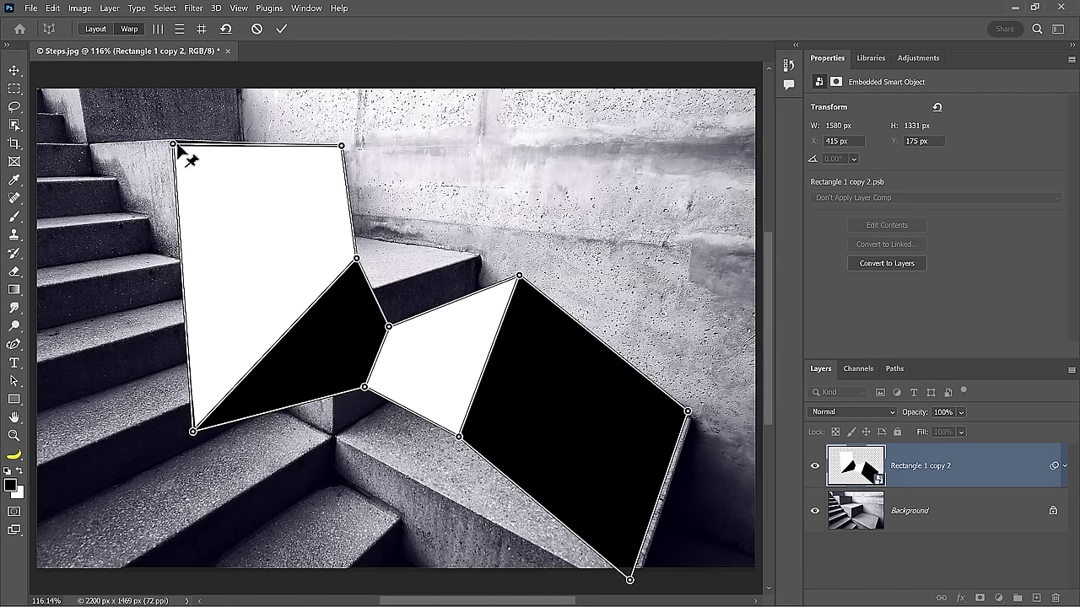
Move the inner warp pins so the first white plane meets the upper block's base and the adjoining black plane covers the middle step's top.
scroll(203, 447, up, 1)
drag(202, 447, 189, 271)
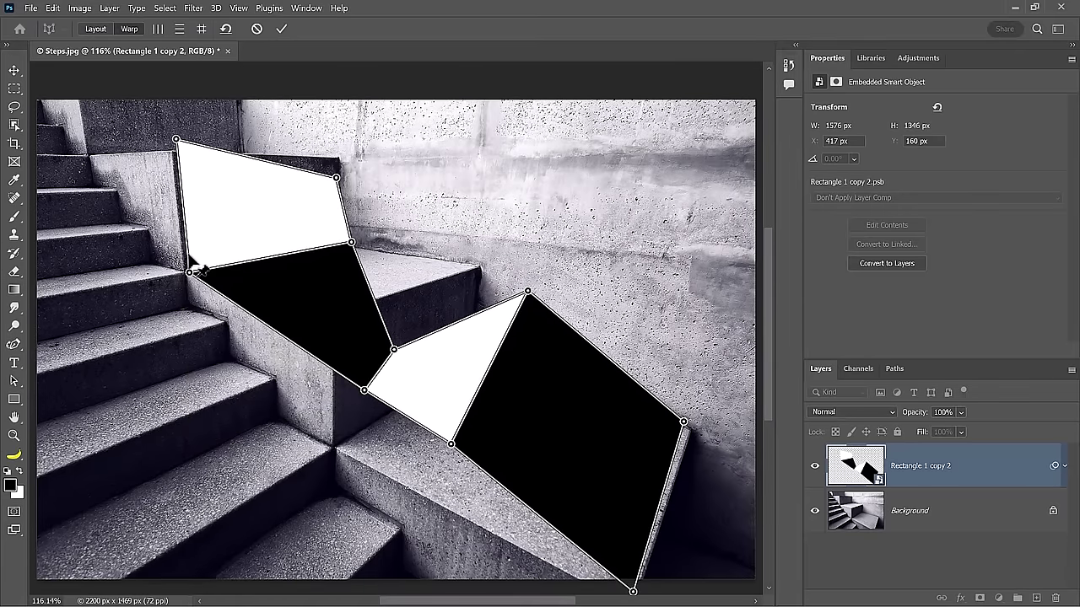
scroll(363, 245, down, 1)
drag(362, 244, 342, 247)
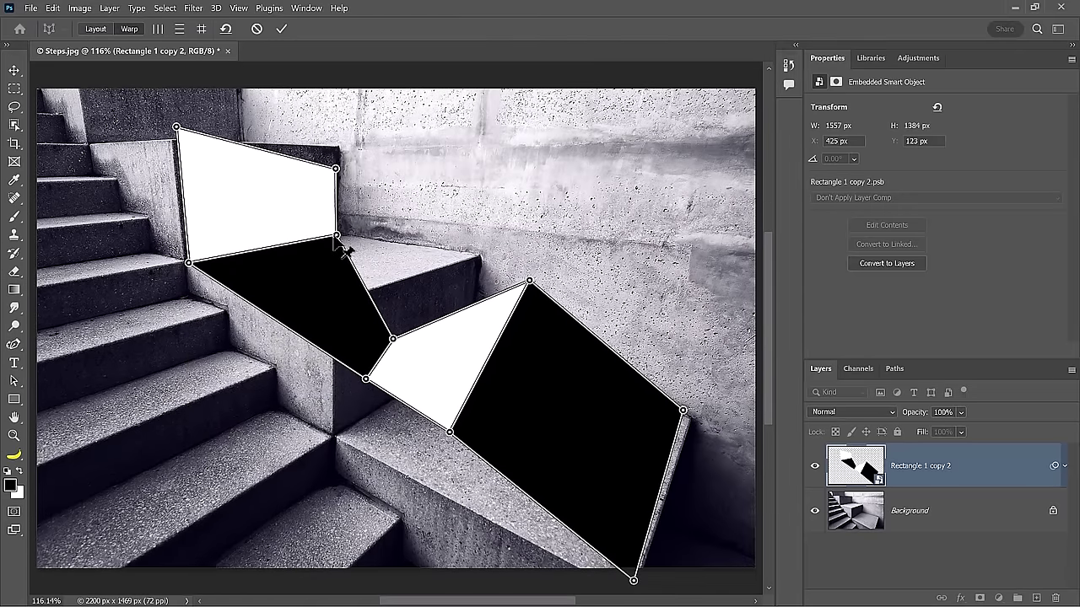
drag(393, 339, 484, 247)
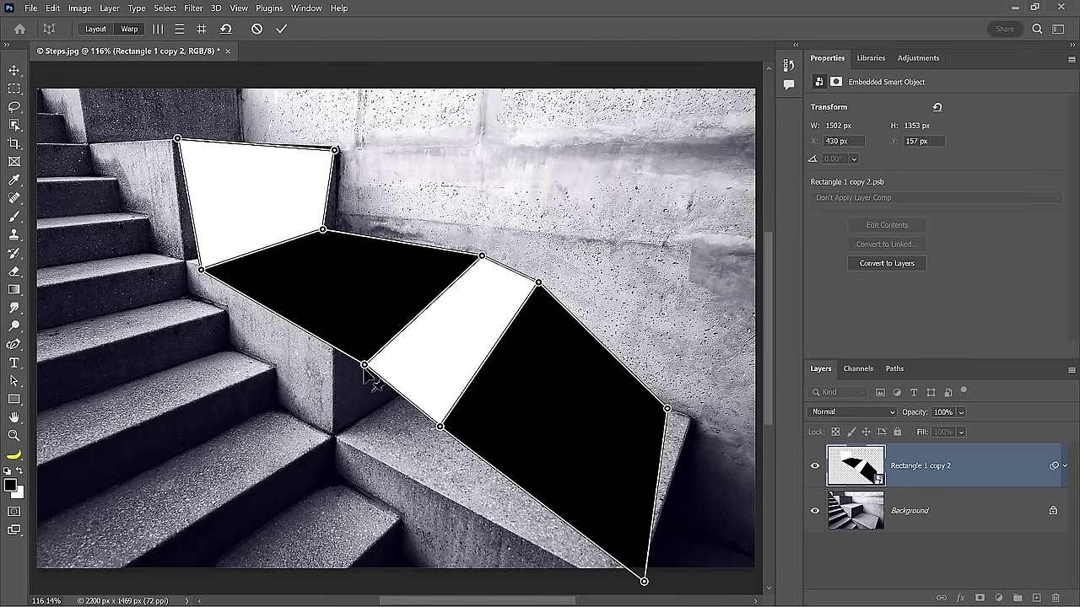
drag(365, 377, 340, 307)
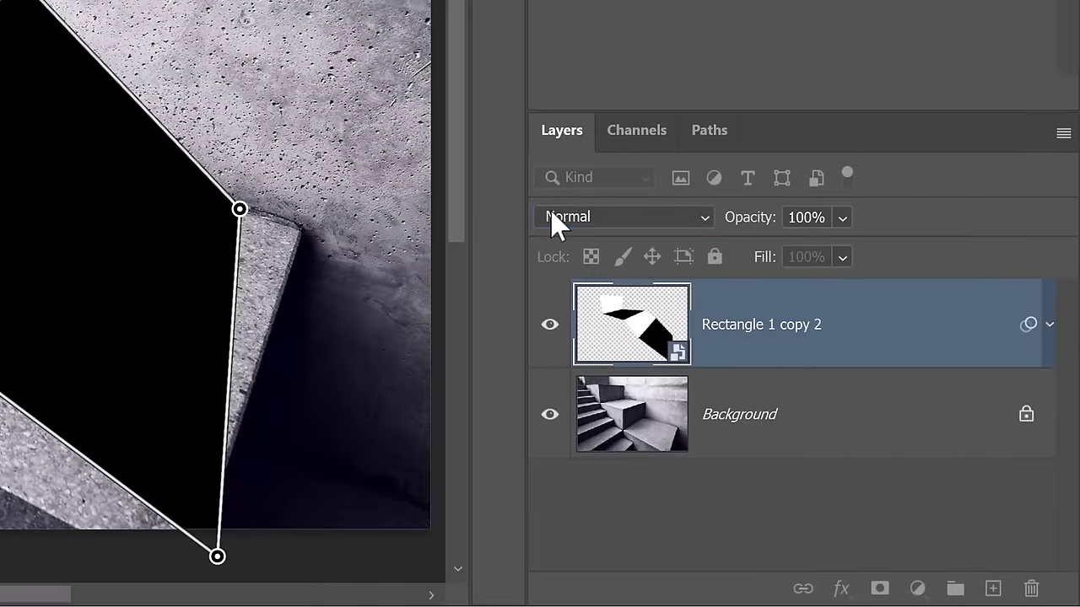
Set the blend mode to Color to see the concrete, align the warp pins with the step corners, and apply the Perspective Warp.
click(556, 221)
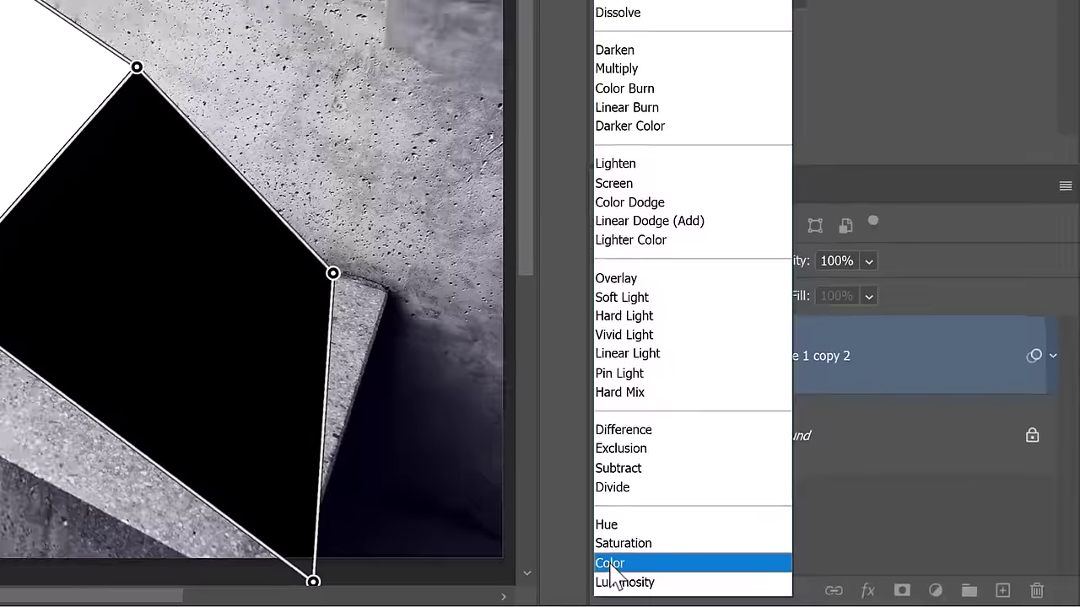
click(549, 558)
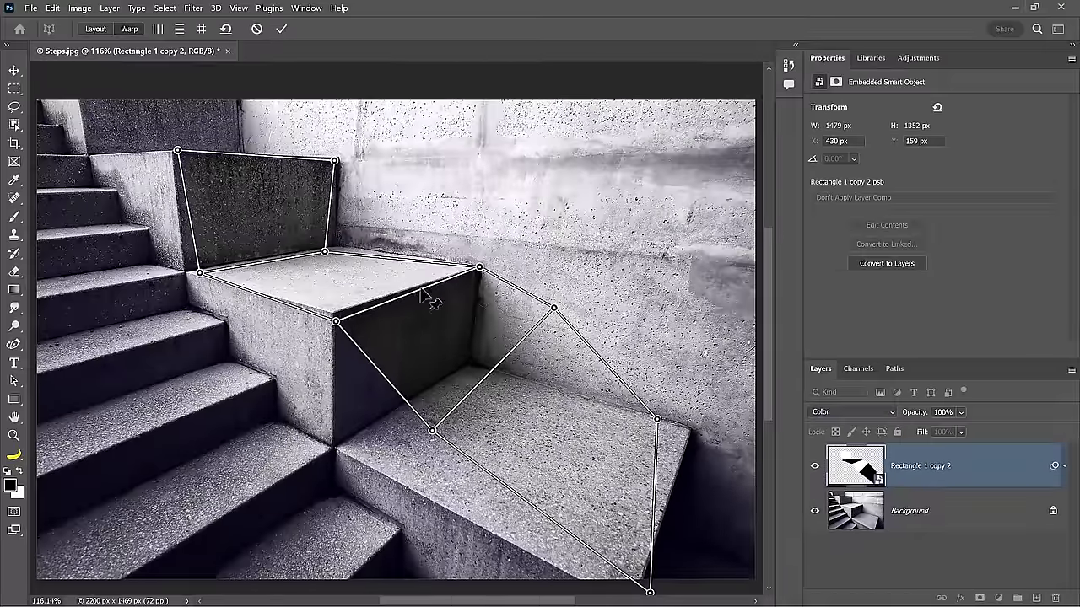
drag(333, 313, 335, 316)
drag(479, 267, 481, 270)
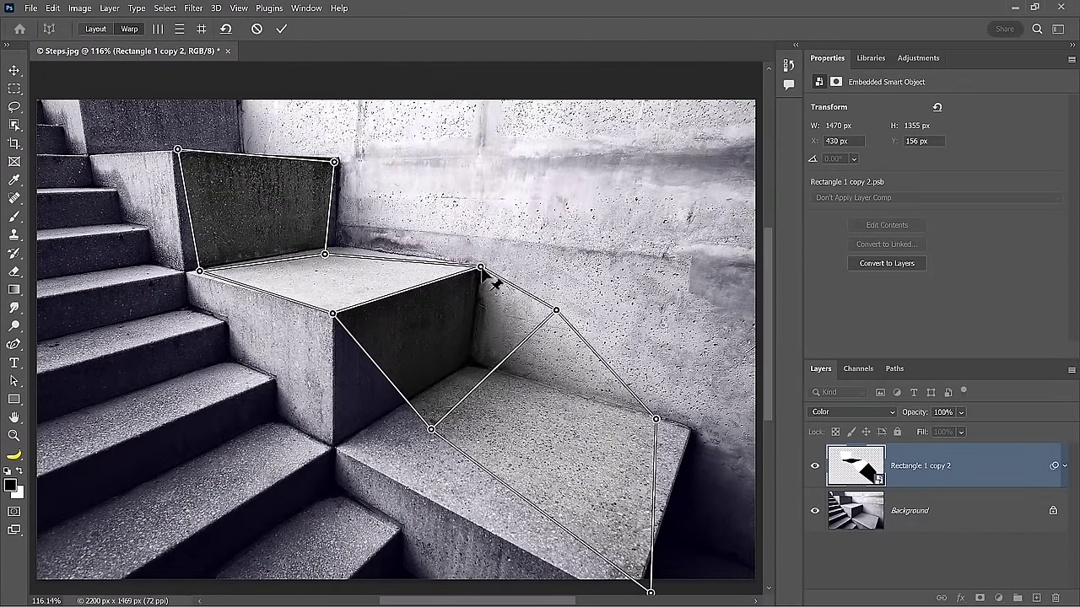
drag(324, 256, 335, 246)
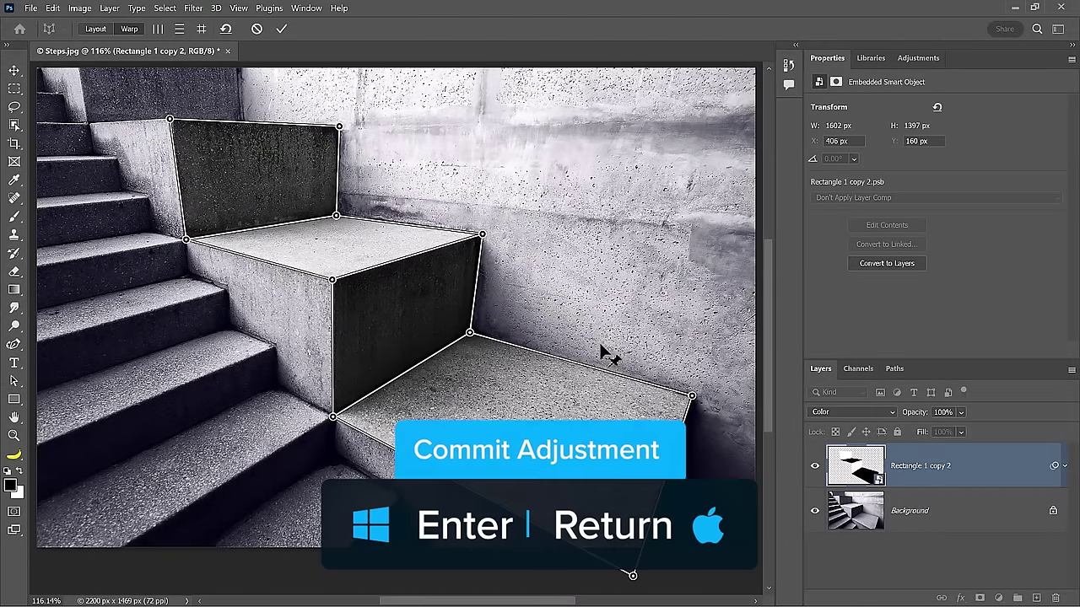
key(Return)
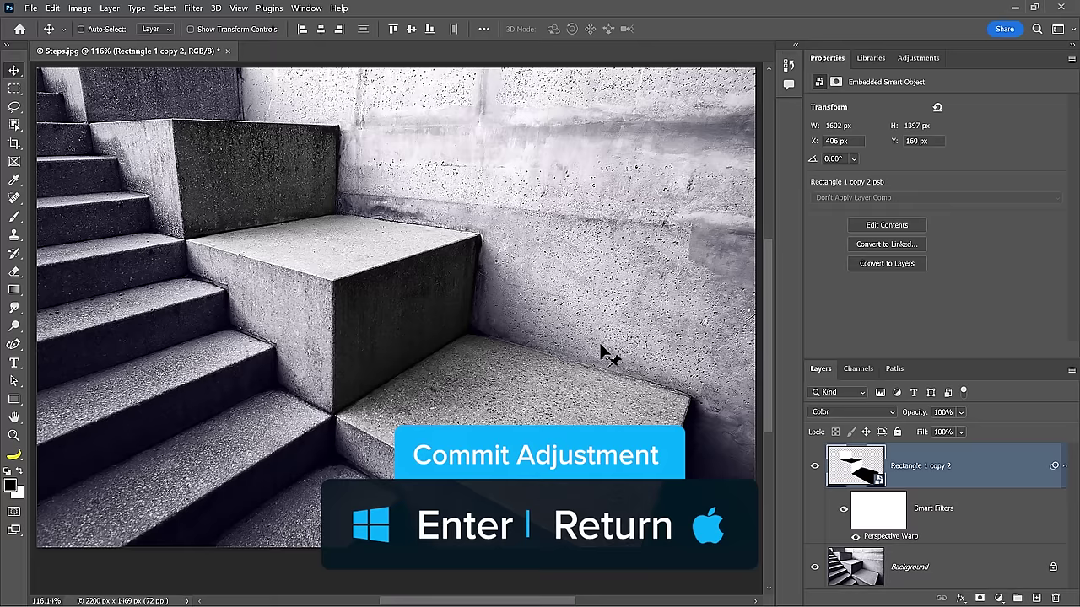
Set the Rectangle 1 copy 2 layer's blend mode back to Normal and open its Smart Object contents for editing.
click(836, 412)
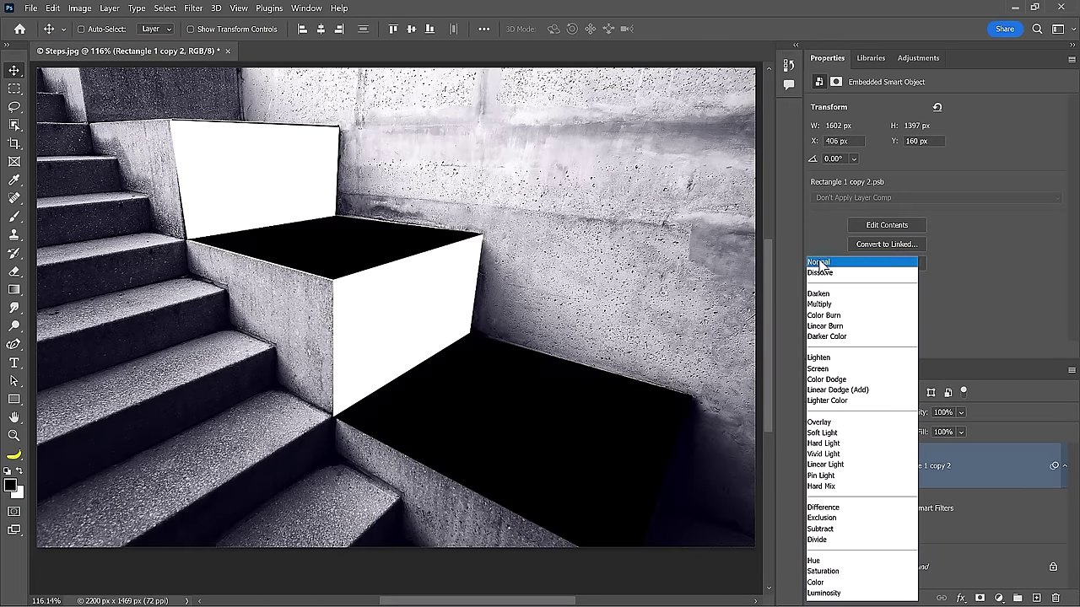
click(817, 262)
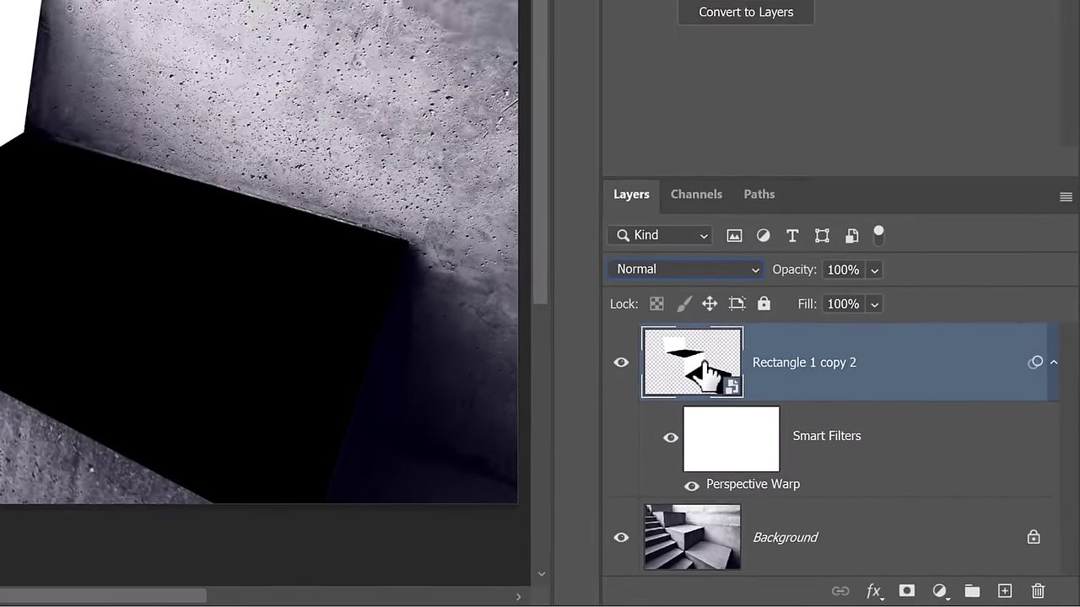
double_click(656, 336)
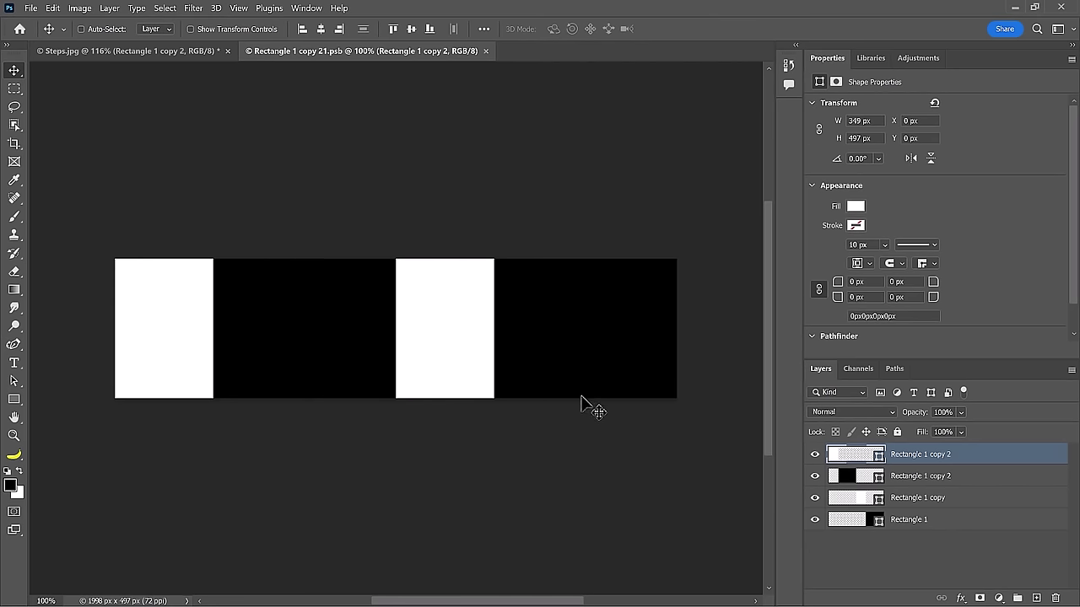
Place the Seamless floral pattern from the library, scaled to cover the rightmost black rectangle, and duplicate it over the other black rectangle.
click(868, 60)
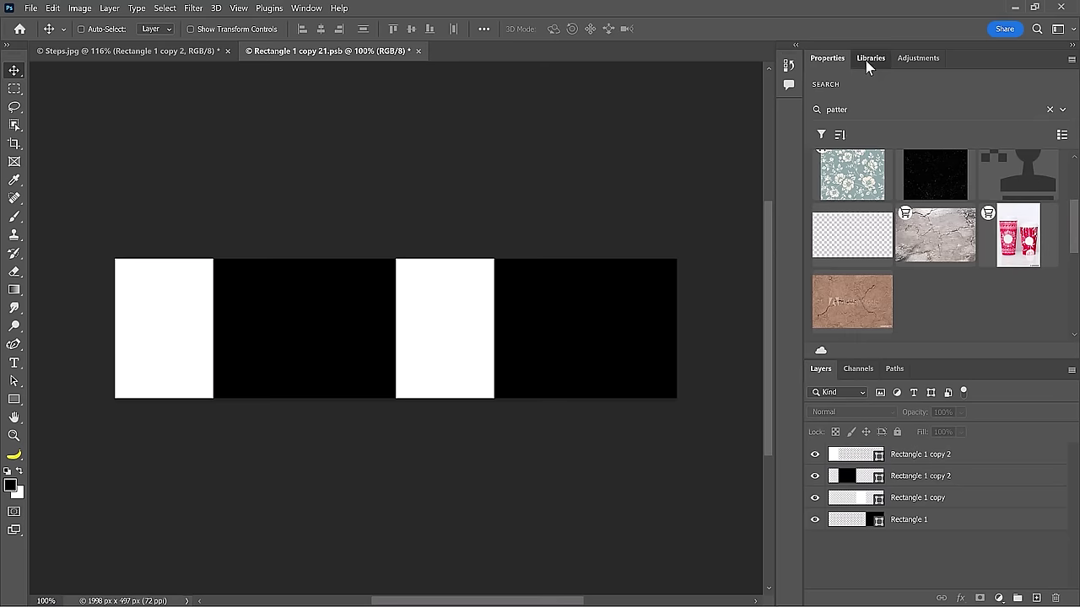
drag(851, 186, 868, 467)
drag(430, 362, 495, 427)
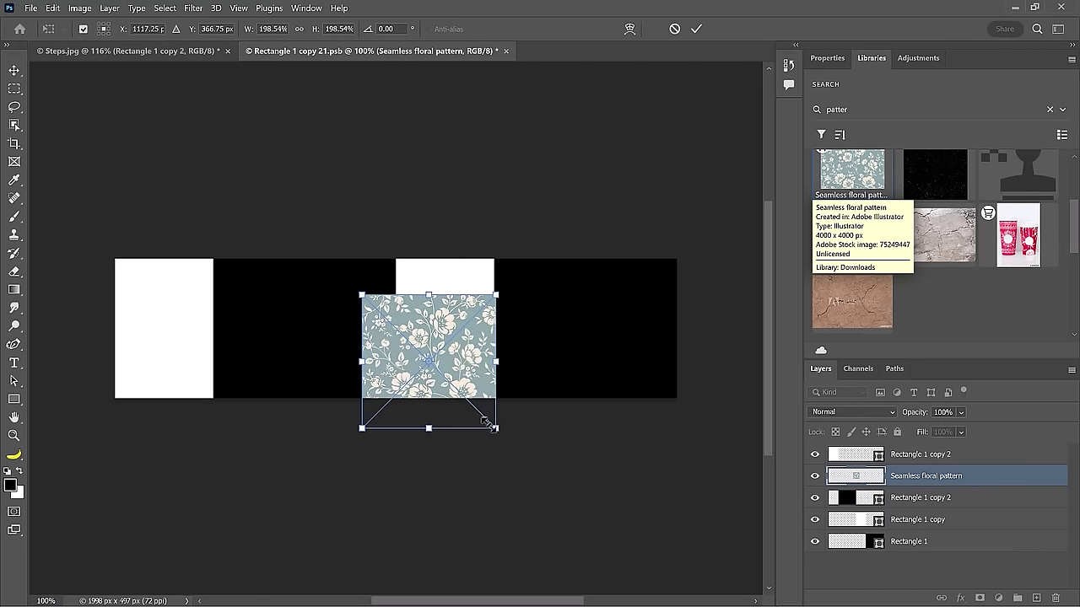
drag(446, 370, 582, 342)
drag(633, 397, 675, 441)
key(Return)
drag(647, 371, 362, 370)
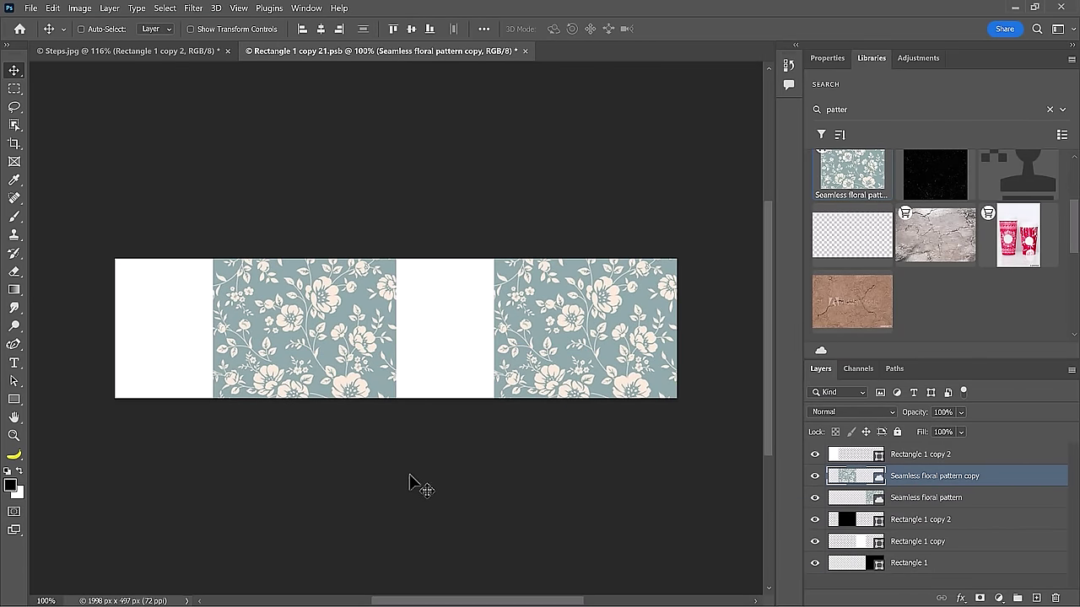
Save the Smart Object's contents and set its layer in Steps.jpg to the Multiply blend mode.
key(ctrl+s)
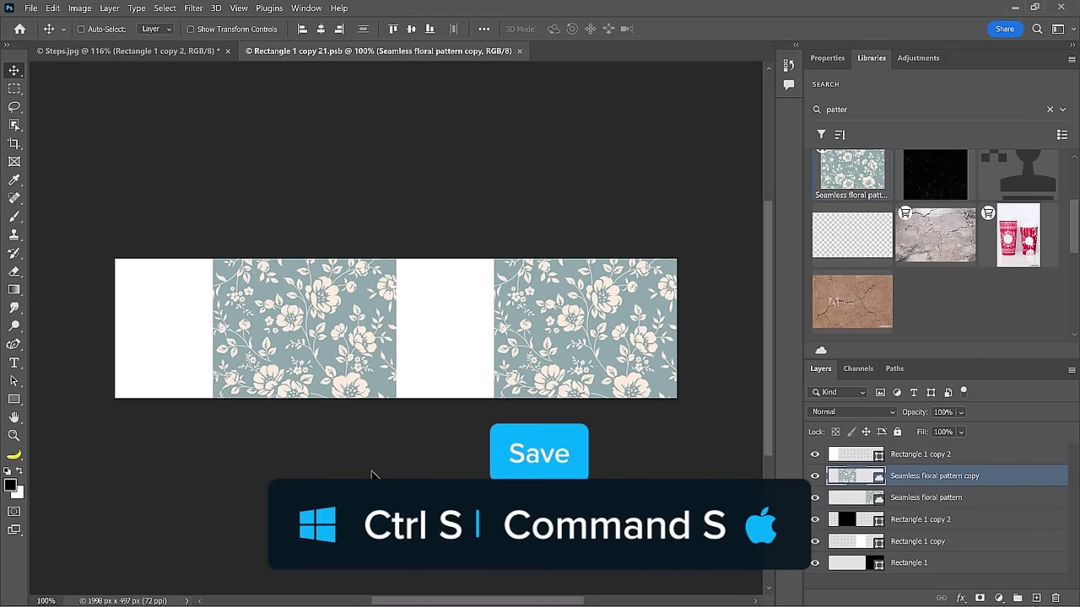
click(144, 52)
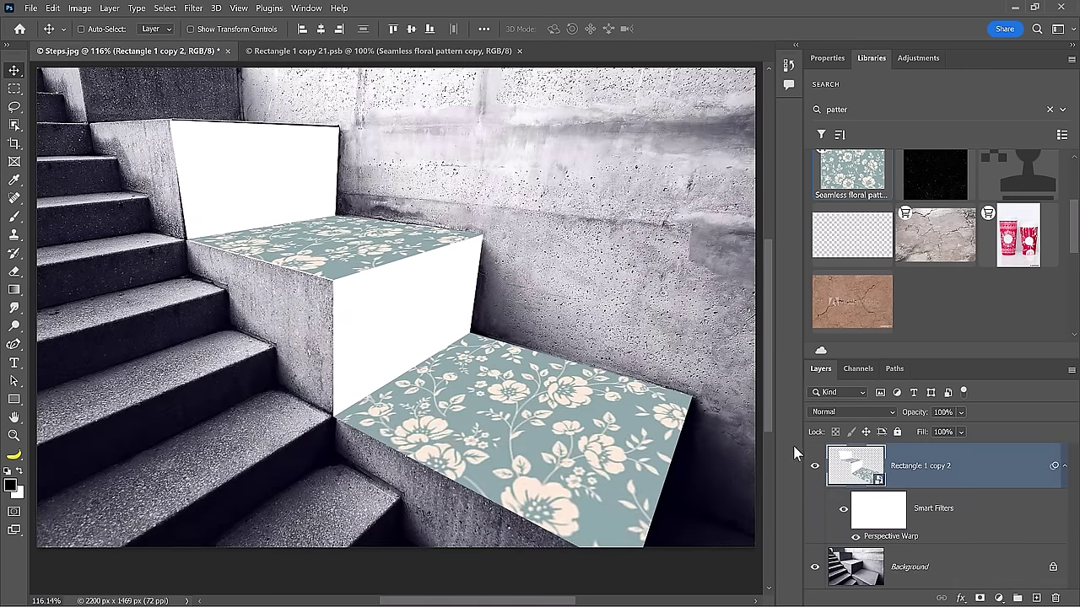
click(822, 412)
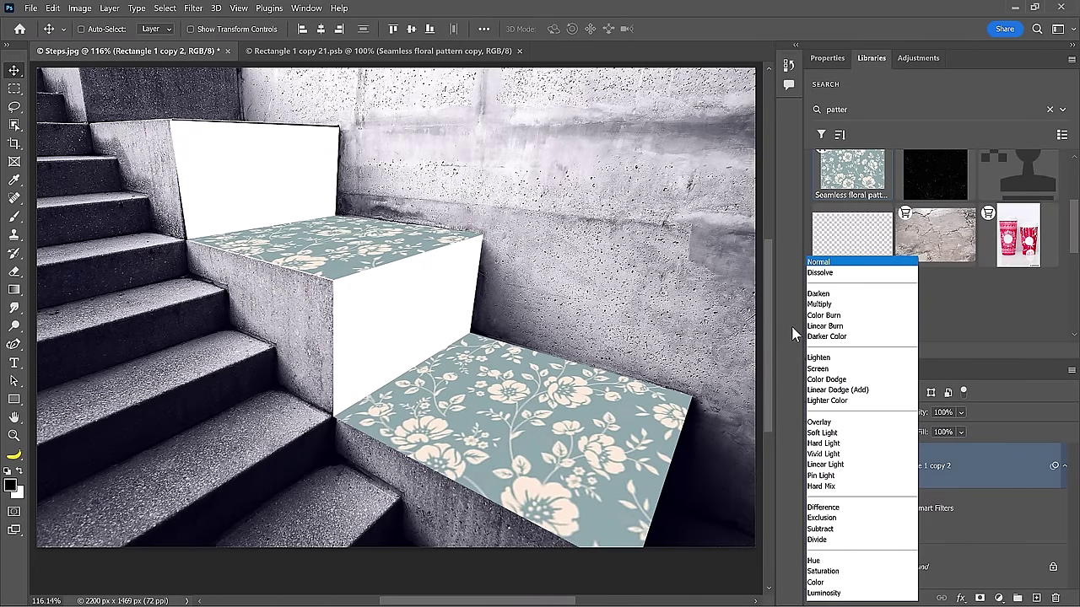
click(816, 304)
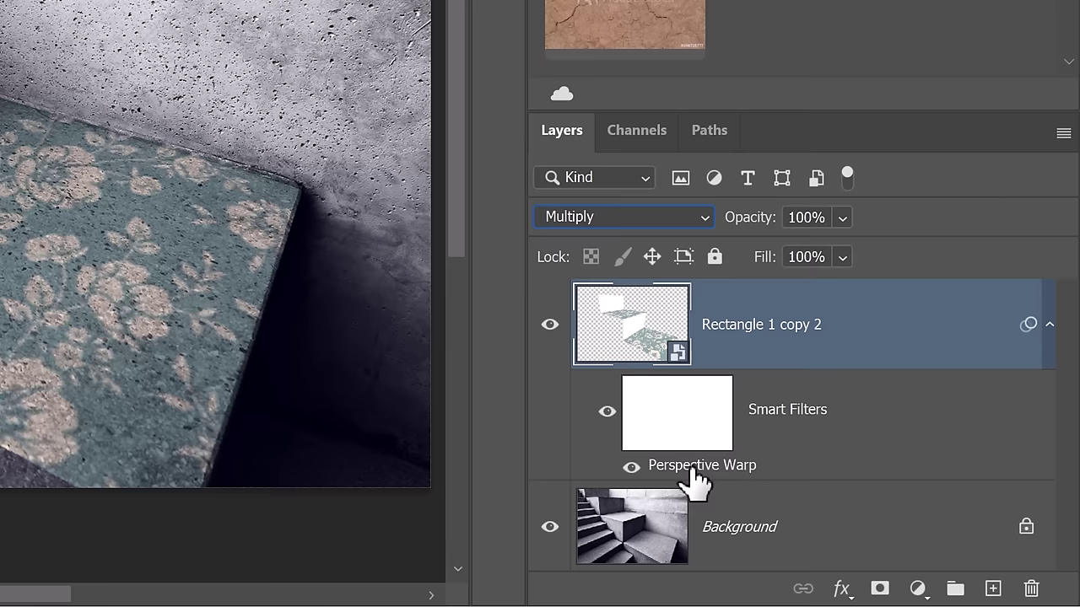
Reopen the Perspective Warp smart filter of Rectangle 1 copy 2 to check its pins on the steps, and commit it.
double_click(691, 469)
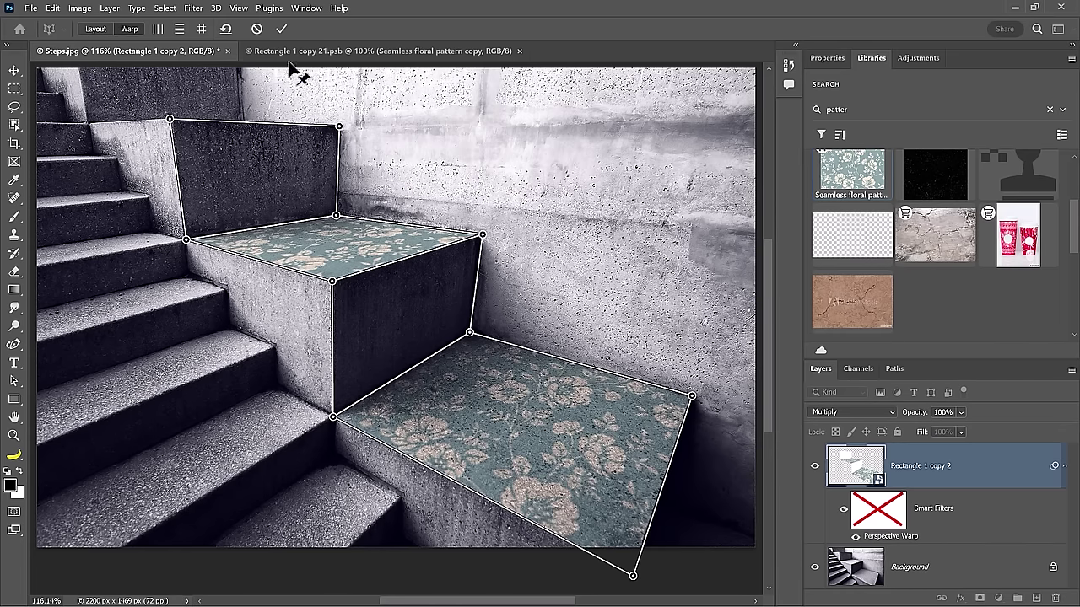
key(Return)
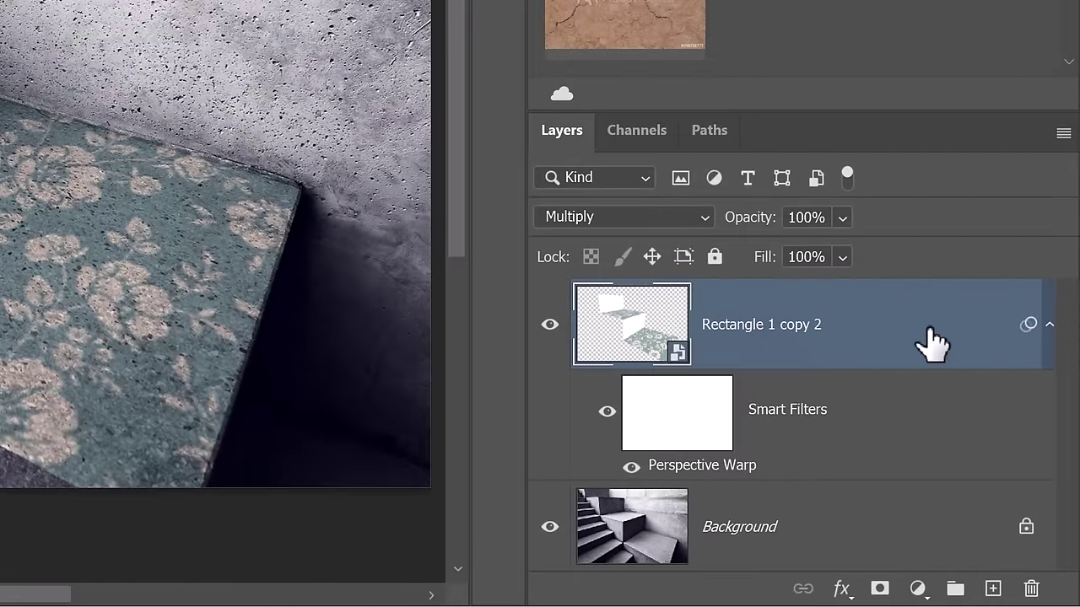
In Rectangle 1 copy 2's blending options, split the Underlying Layer Blend If sliders, with shadows at 0 / 22 and the inner highlight handle lowered.
double_click(1027, 468)
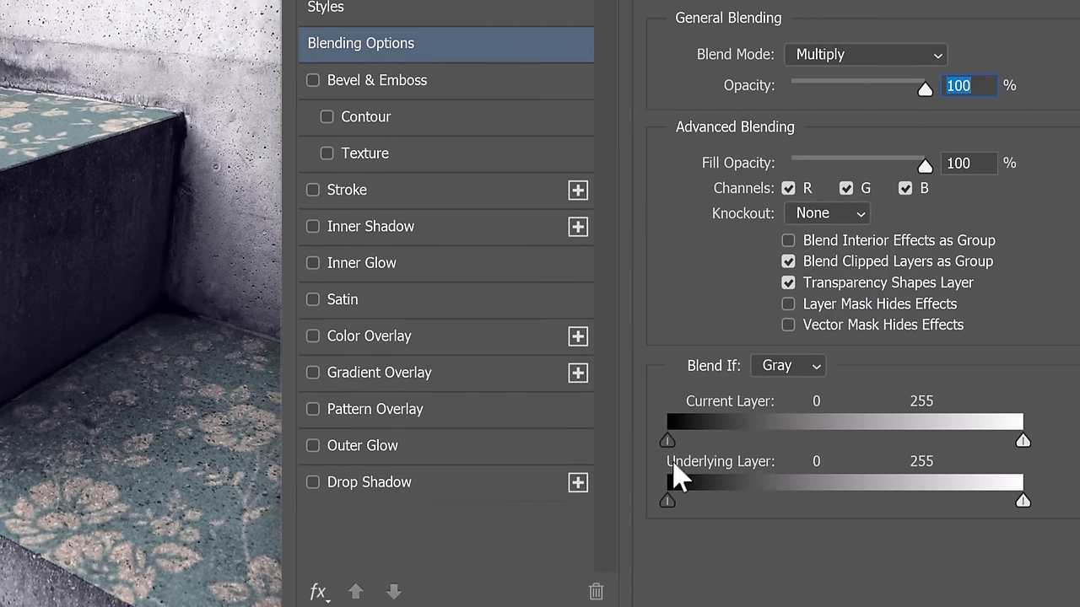
key(alt)
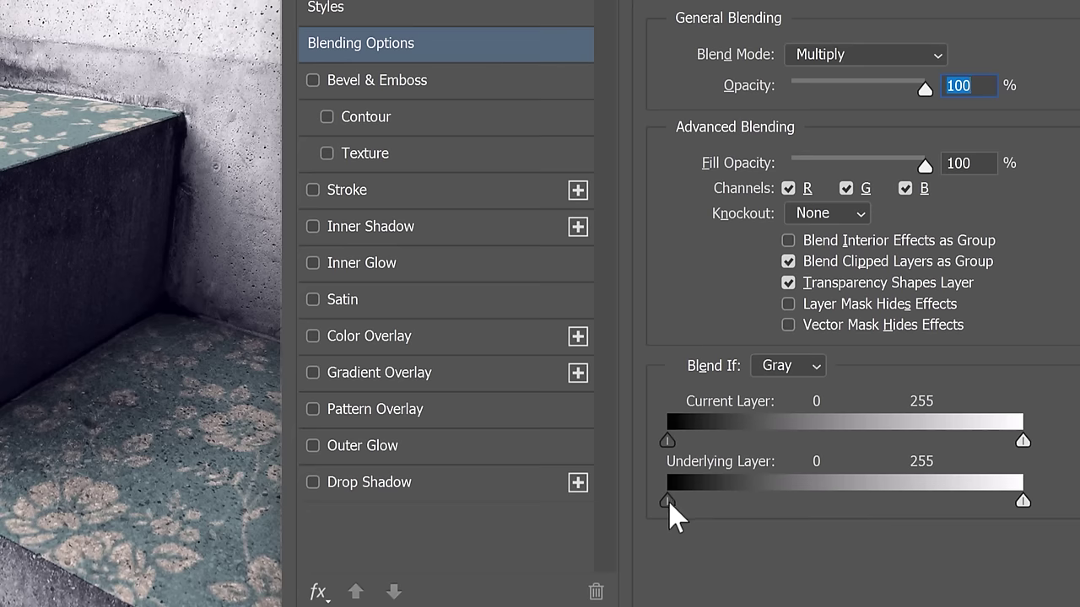
alt+click(668, 502)
drag(672, 504, 696, 504)
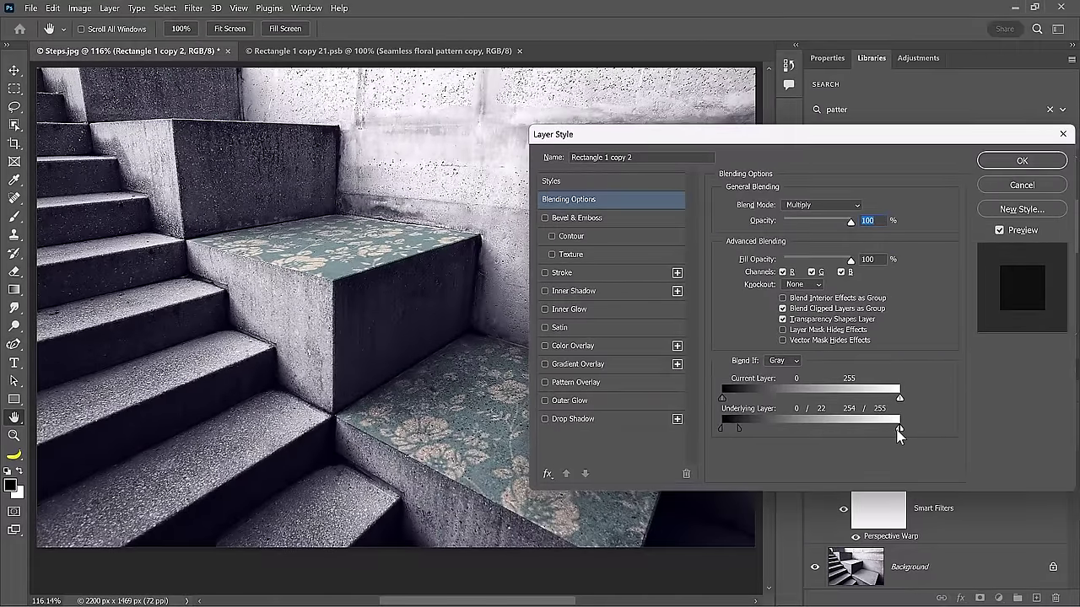
drag(899, 432, 885, 434)
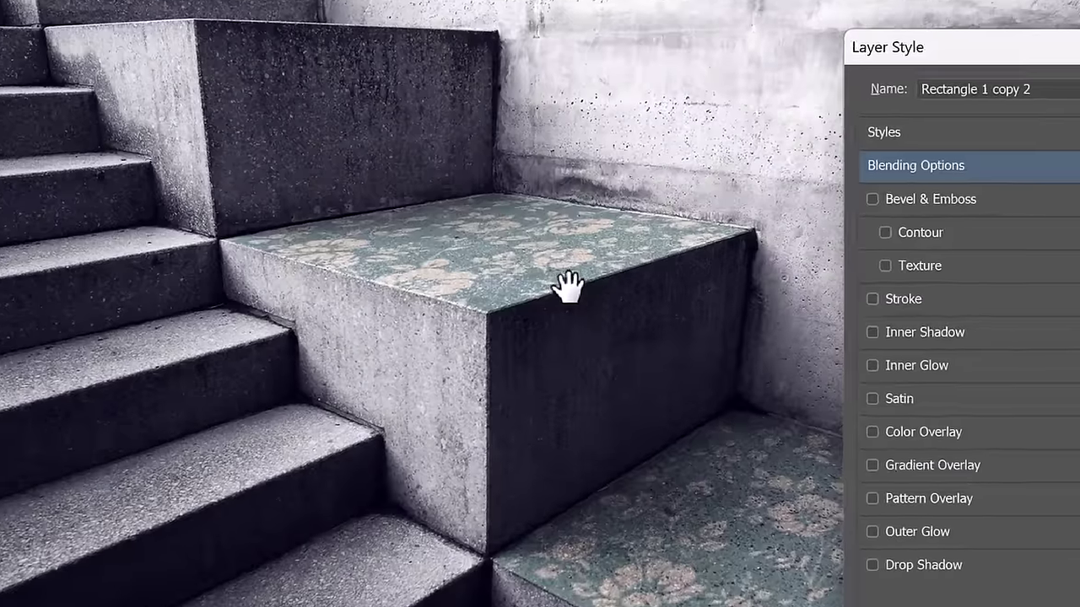
key(Return)
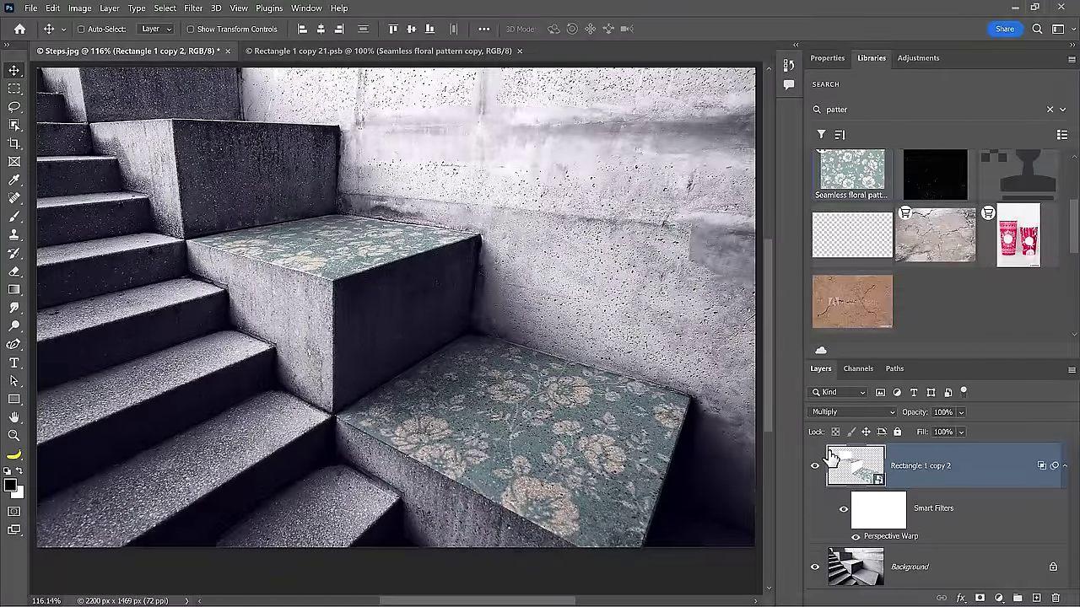
In the Smart Object's contents, add the yellow hexagon library pattern as a fill above the Rectangle 1 copy layer and hide the topmost white rectangle.
click(413, 53)
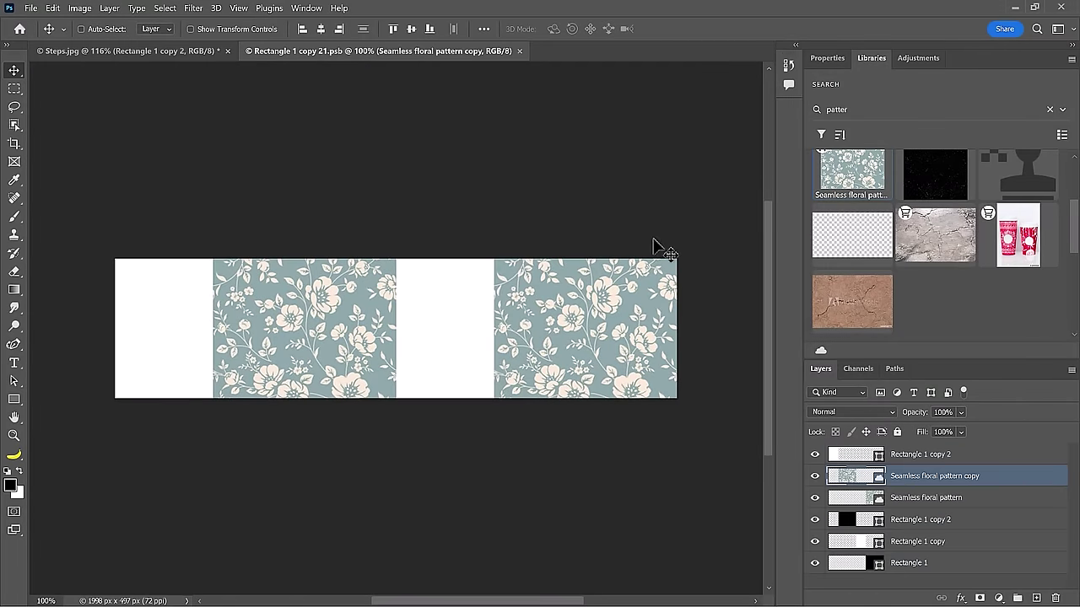
scroll(959, 337, down, 3)
drag(973, 265, 965, 546)
click(815, 455)
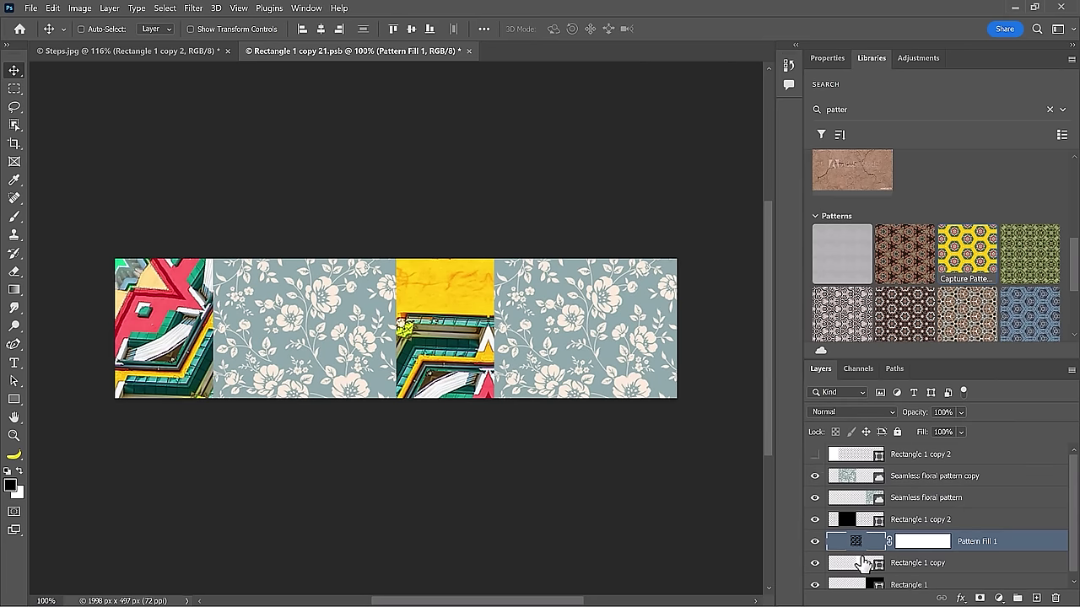
Set the pattern fill's scale to 5% and save the Smart Object's contents to update the steps in Steps.jpg.
double_click(856, 544)
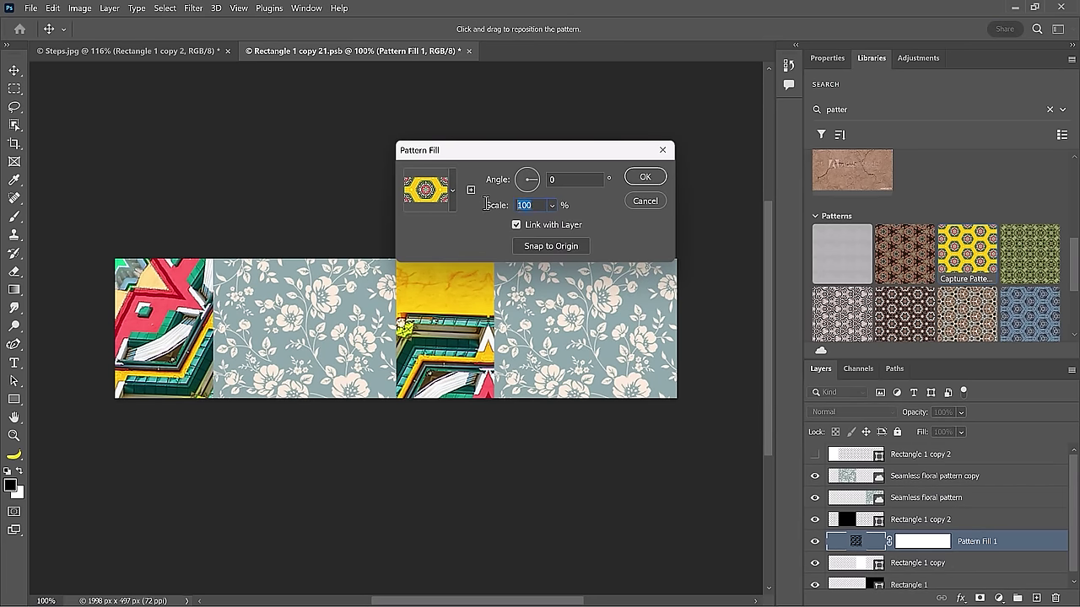
text(5)
click(646, 177)
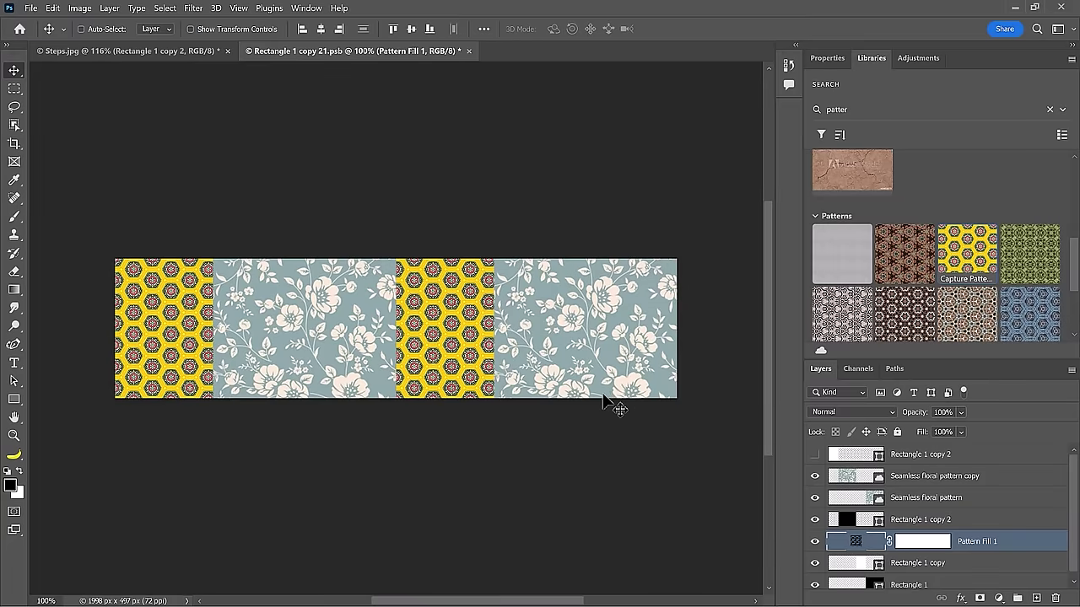
key(ctrl+s)
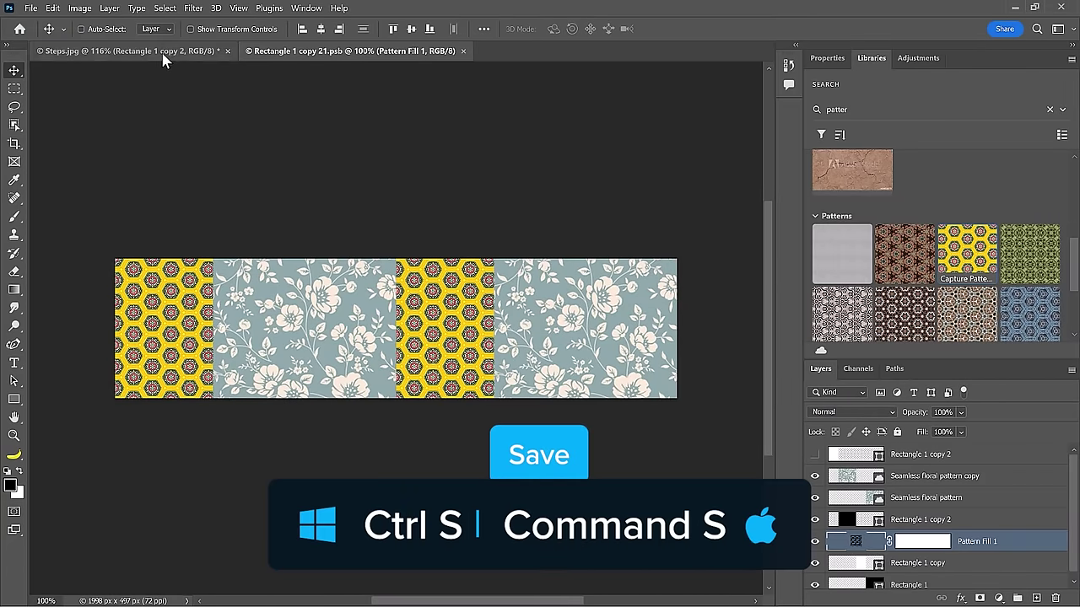
click(160, 53)
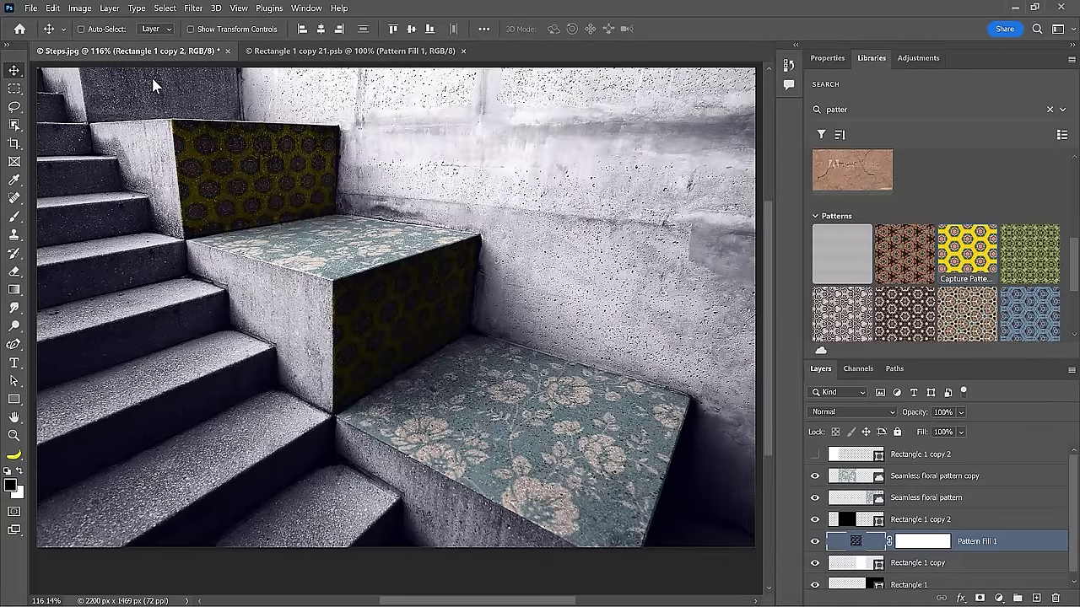